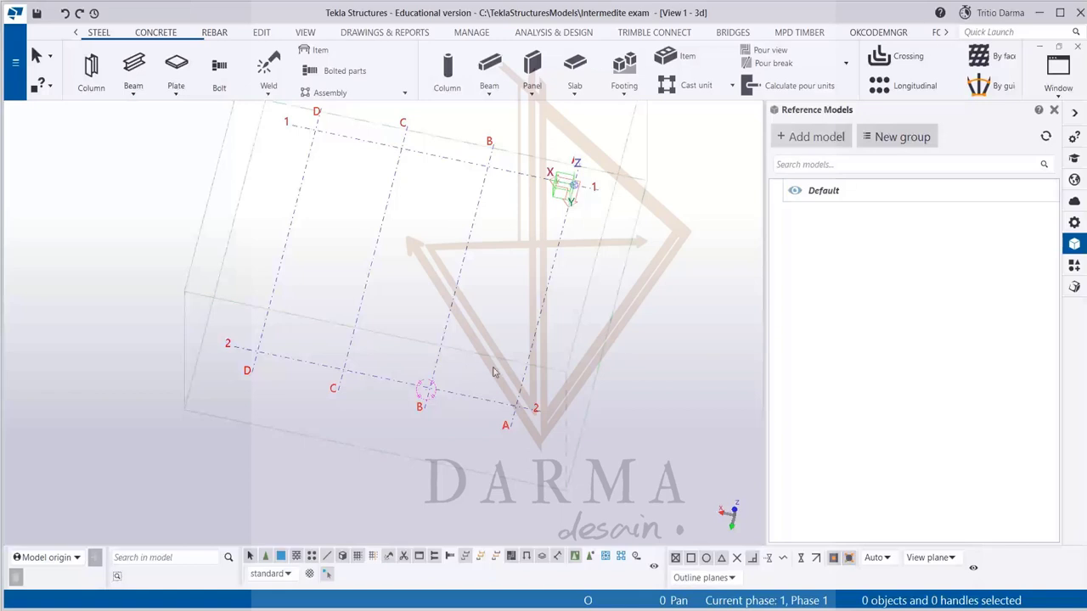
- Place a steel column at grid intersection C-2 and open its properties
click(1075, 266)
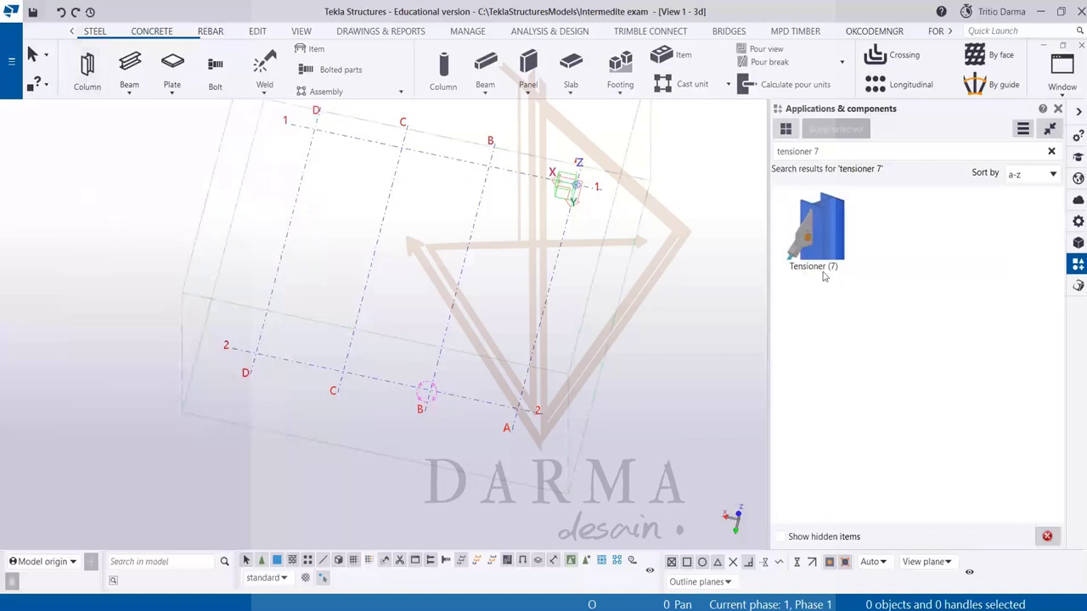
click(90, 74)
scroll(334, 380, up, 3)
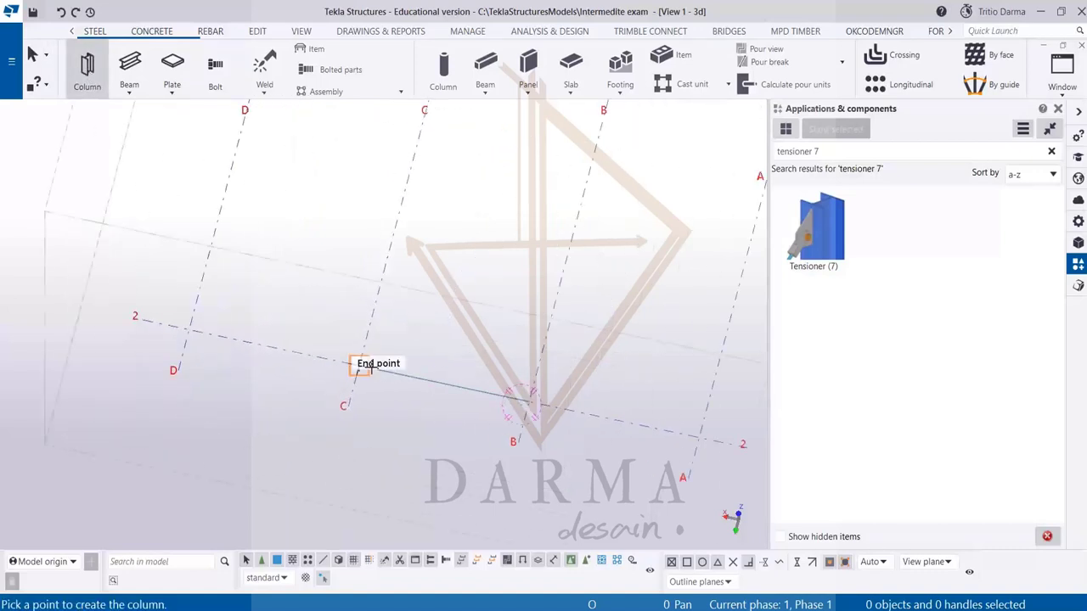
click(361, 367)
scroll(360, 367, up, 2)
right_click(406, 299)
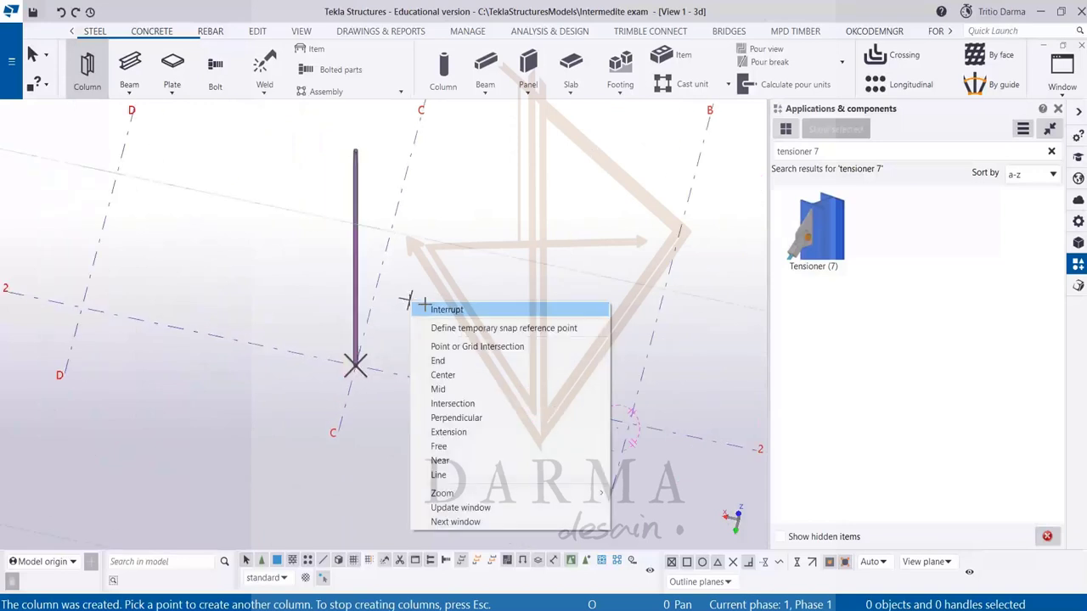
right_click(638, 284)
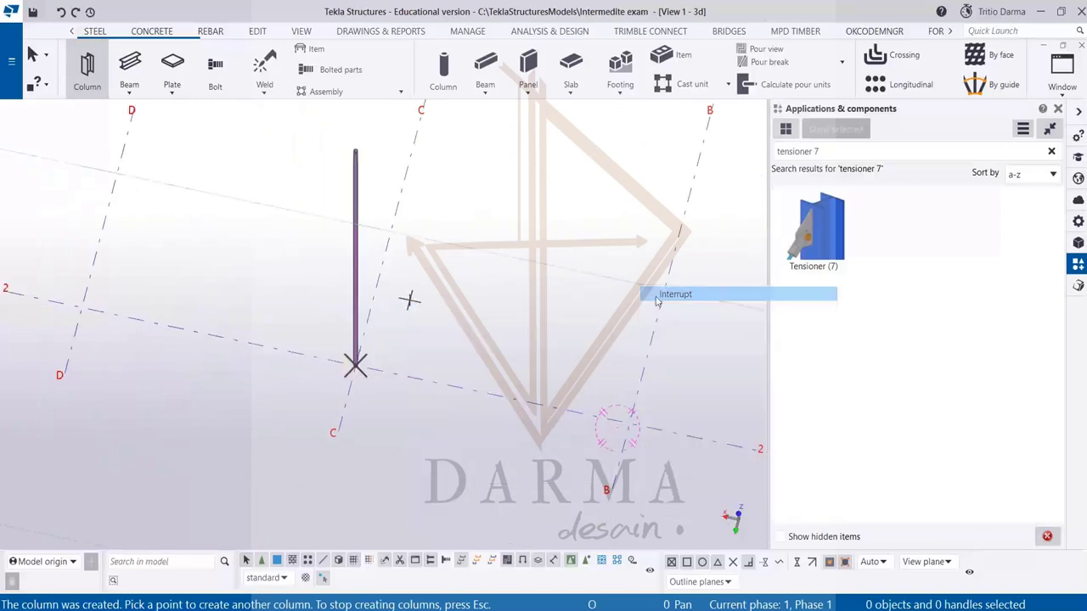
click(671, 294)
click(1077, 243)
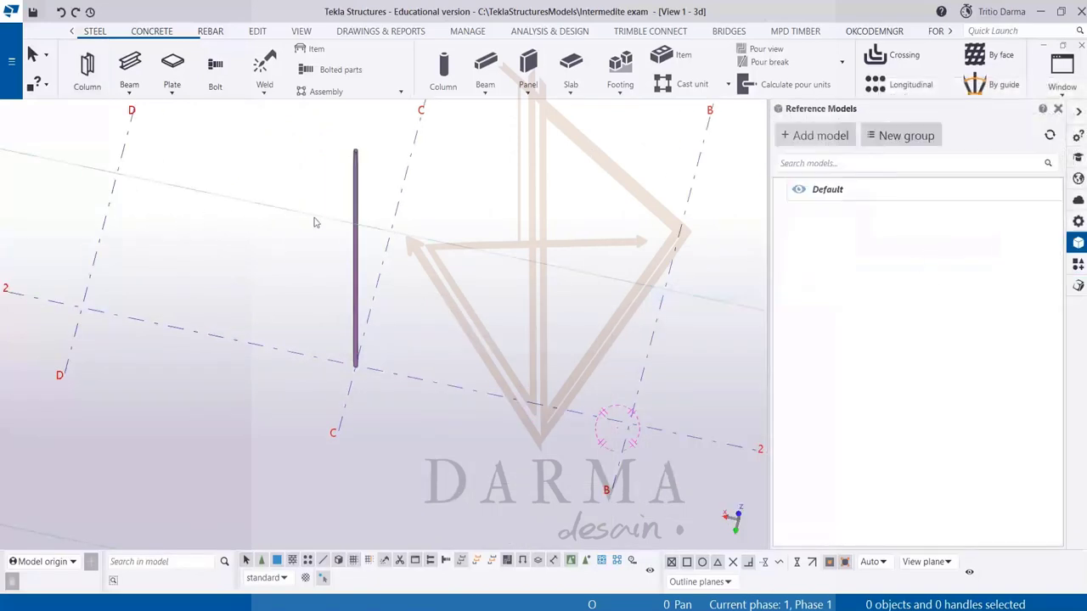
double_click(357, 199)
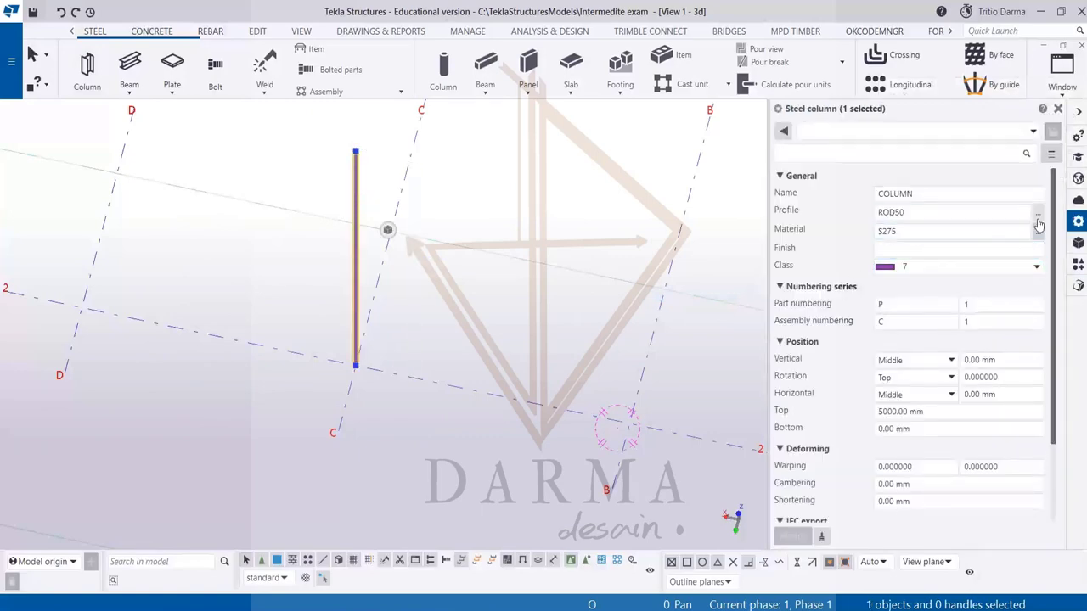
click(1038, 213)
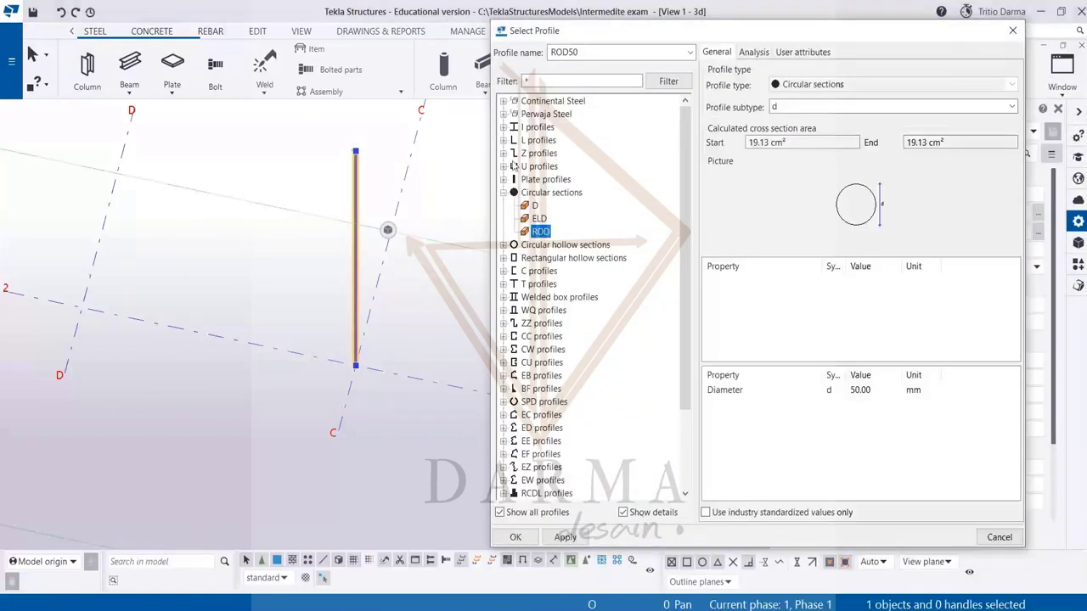
click(504, 127)
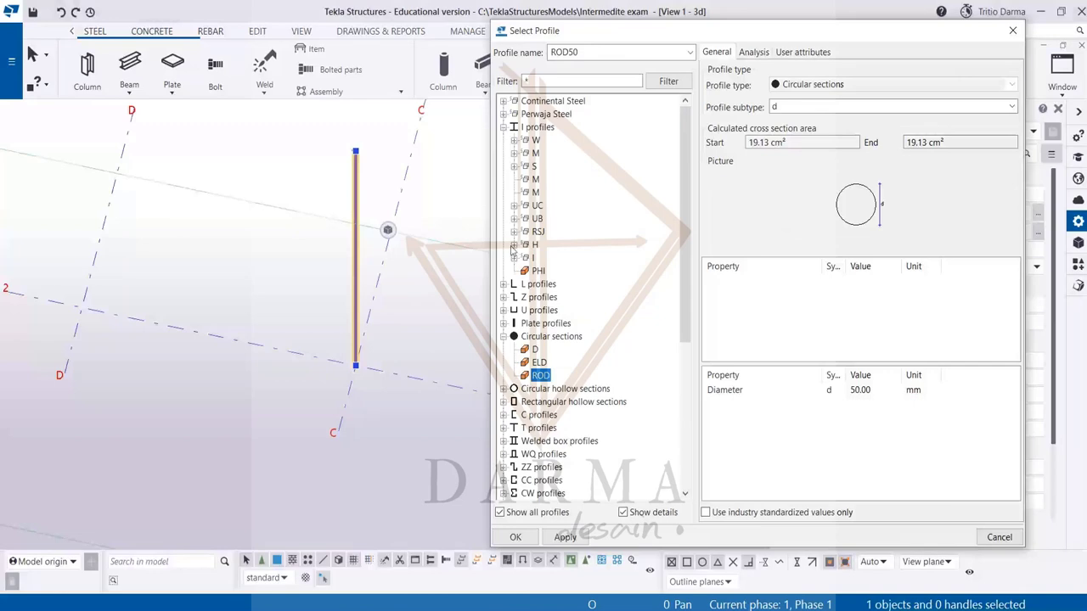
key(Escape)
- Change the column's profile to H-200X200X8X12 from the H group of the I profiles
click(1040, 215)
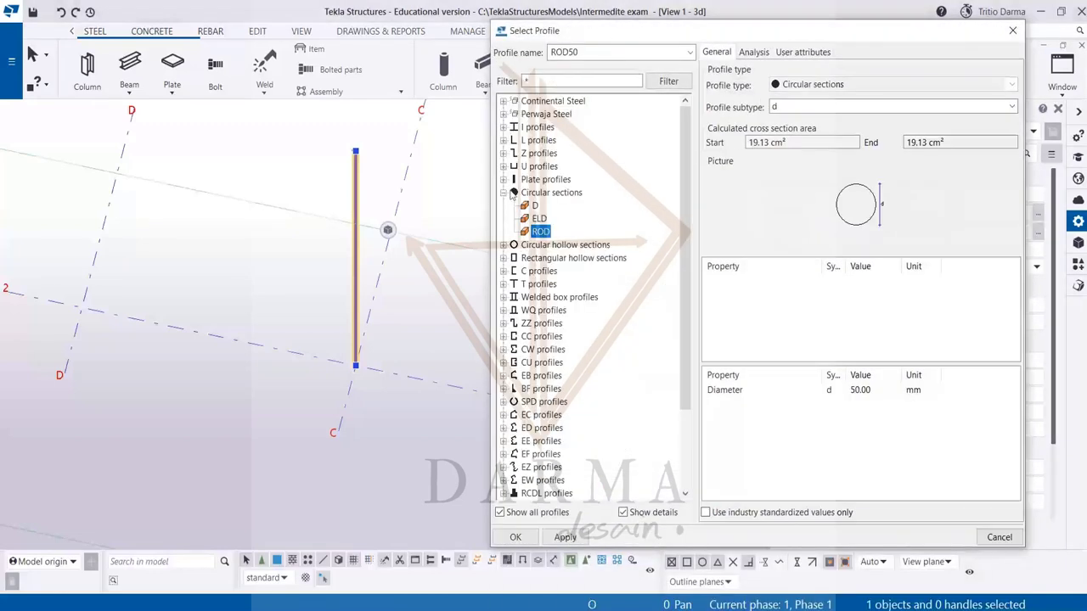
click(503, 193)
click(504, 127)
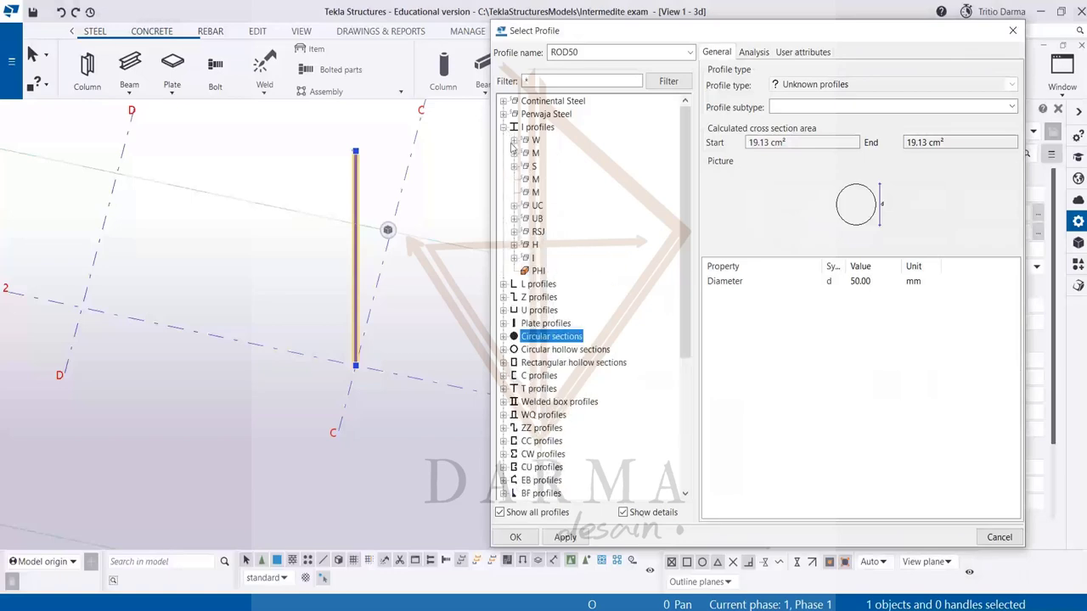
click(515, 244)
double_click(550, 272)
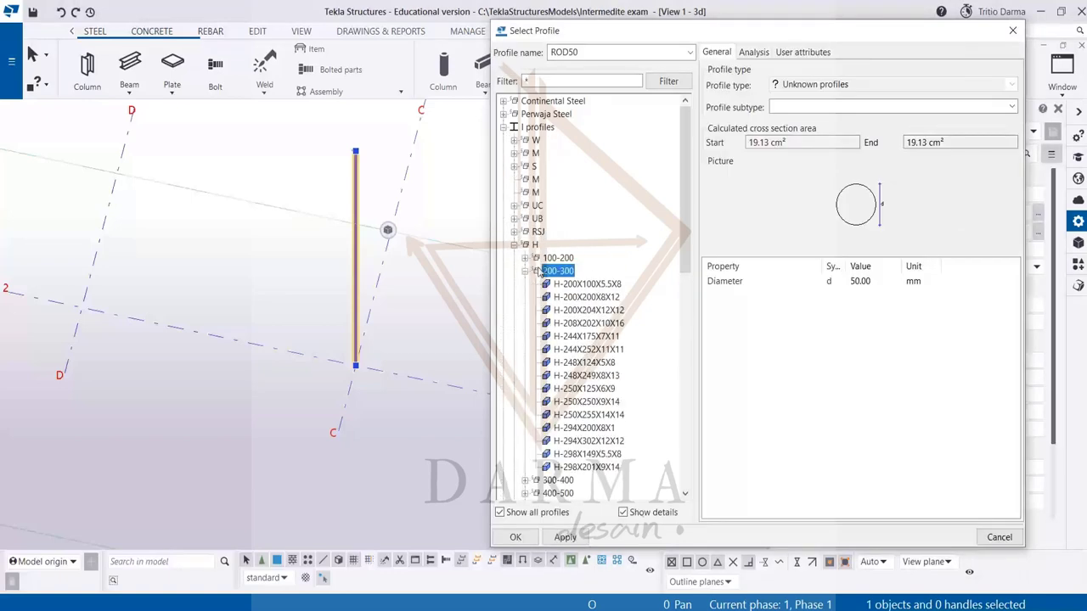
double_click(586, 296)
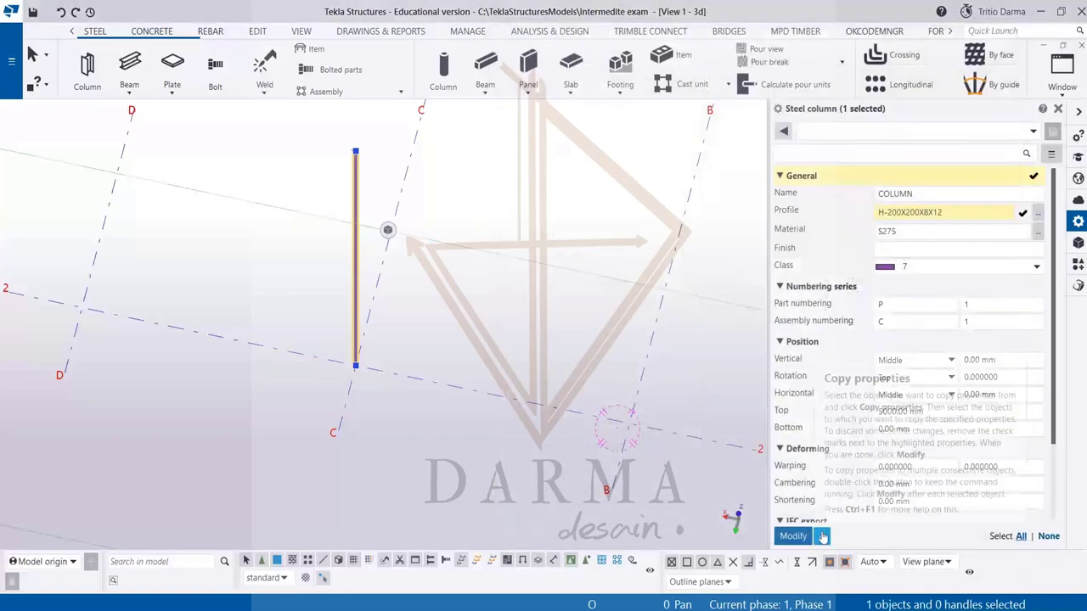
click(794, 537)
- Copy the column from grid intersection C-2 to grid intersection B-2
right_click(358, 288)
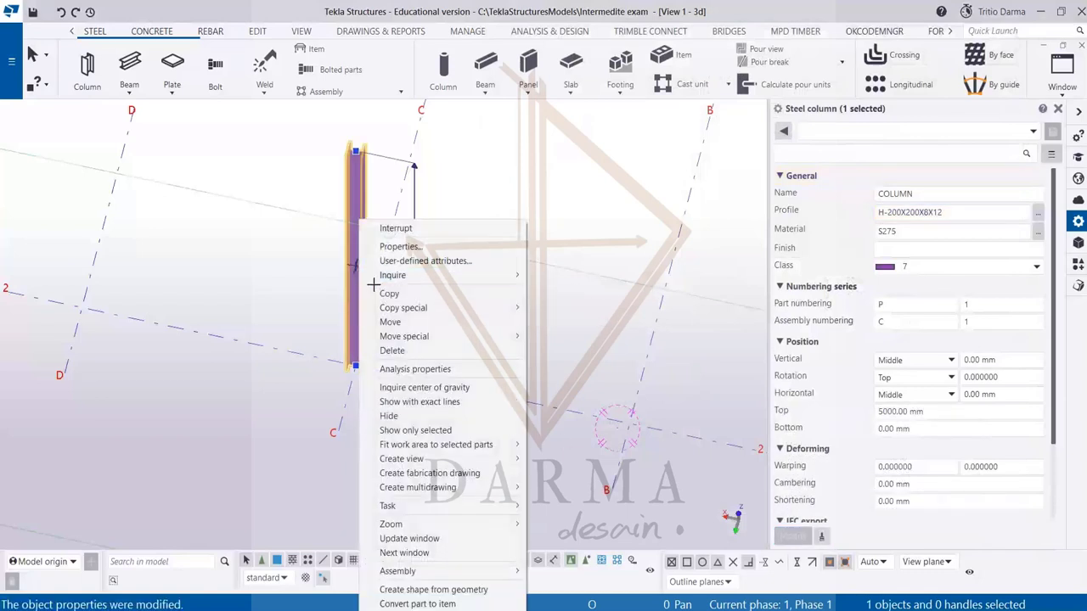
click(390, 294)
click(356, 365)
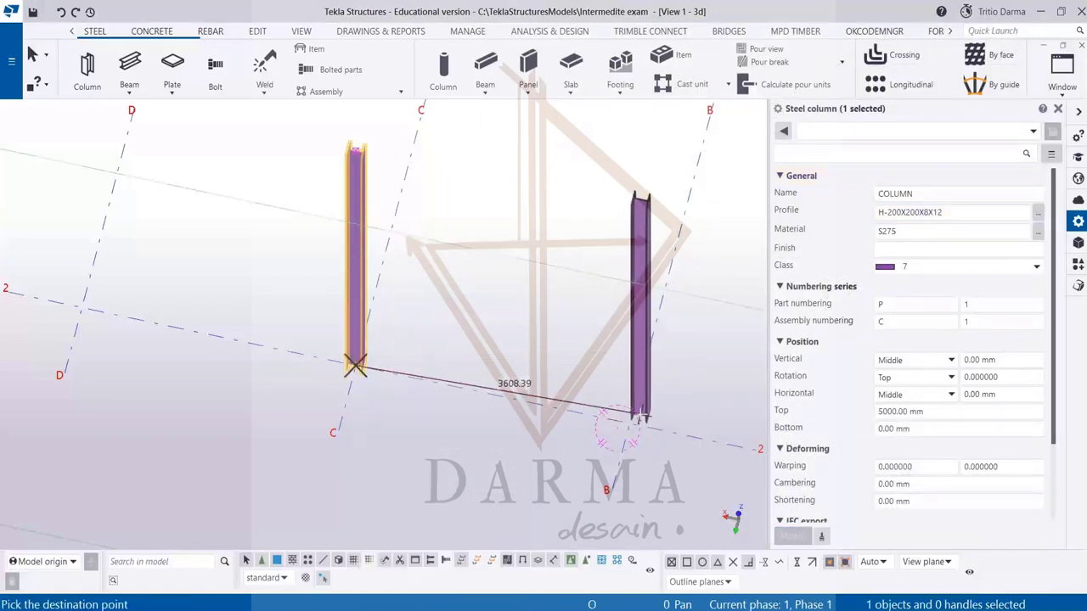
scroll(510, 331, down, 4)
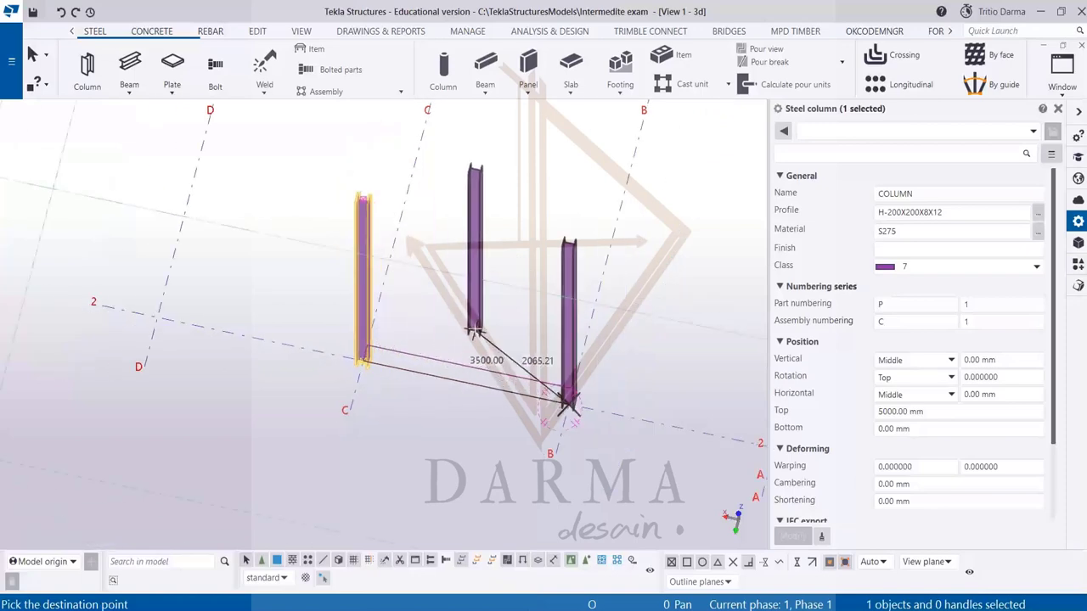
right_click(500, 295)
click(518, 299)
- Start a steel beam and set its profile to ROD20 with a diameter of 20 mm
scroll(440, 258, up, 5)
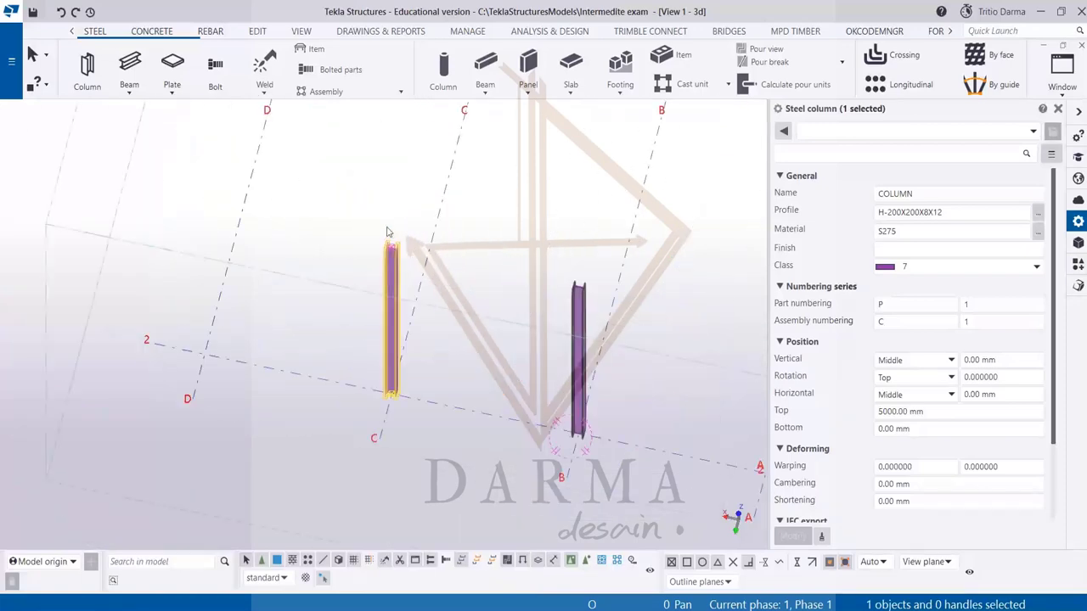
scroll(440, 258, down, 1)
scroll(537, 315, up, 1)
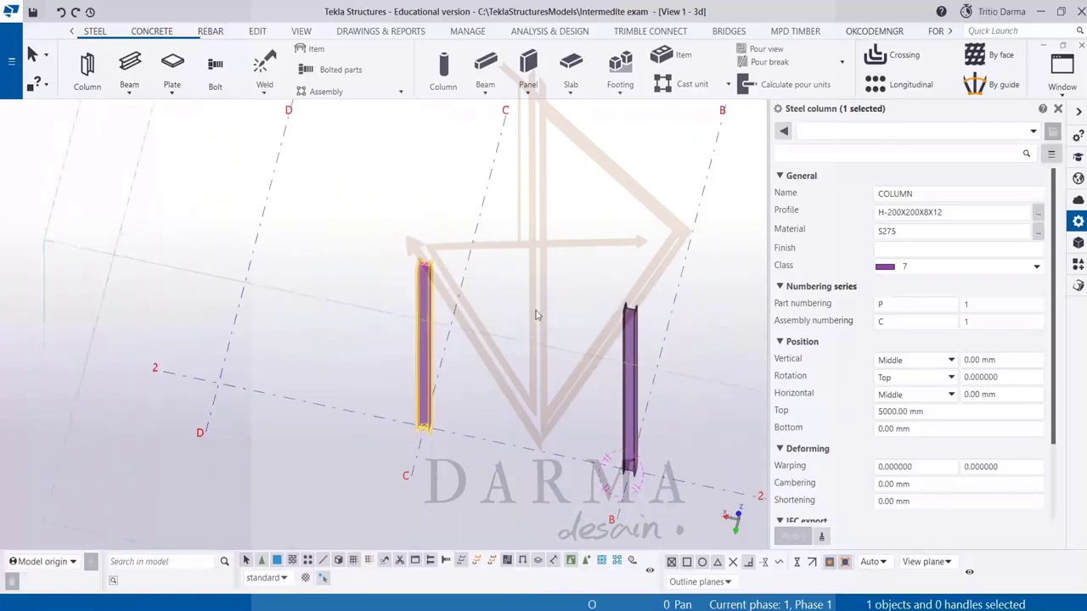
click(128, 72)
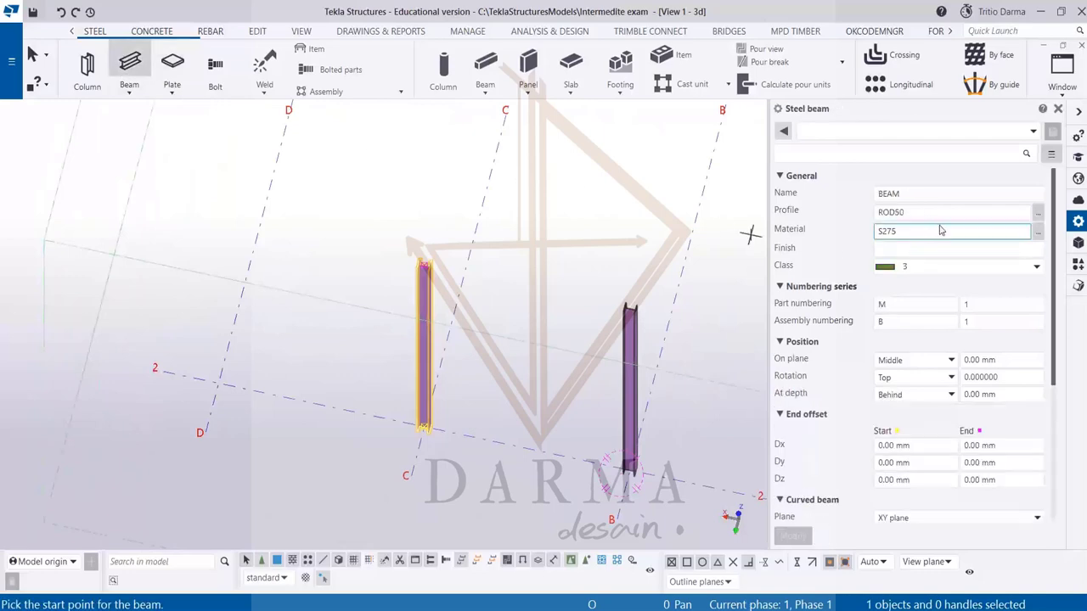
click(1037, 213)
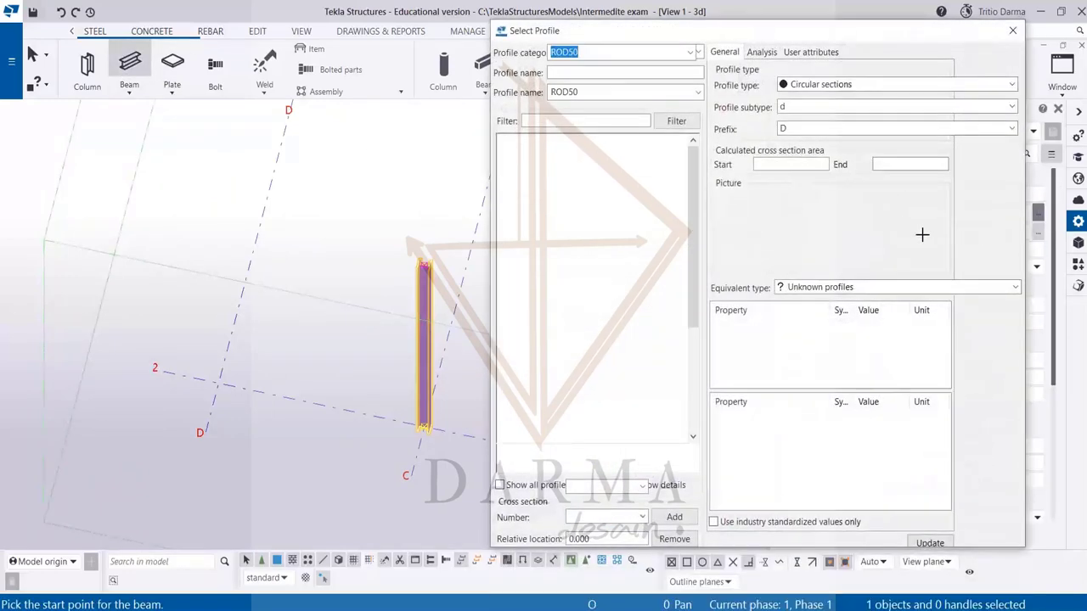
double_click(860, 390)
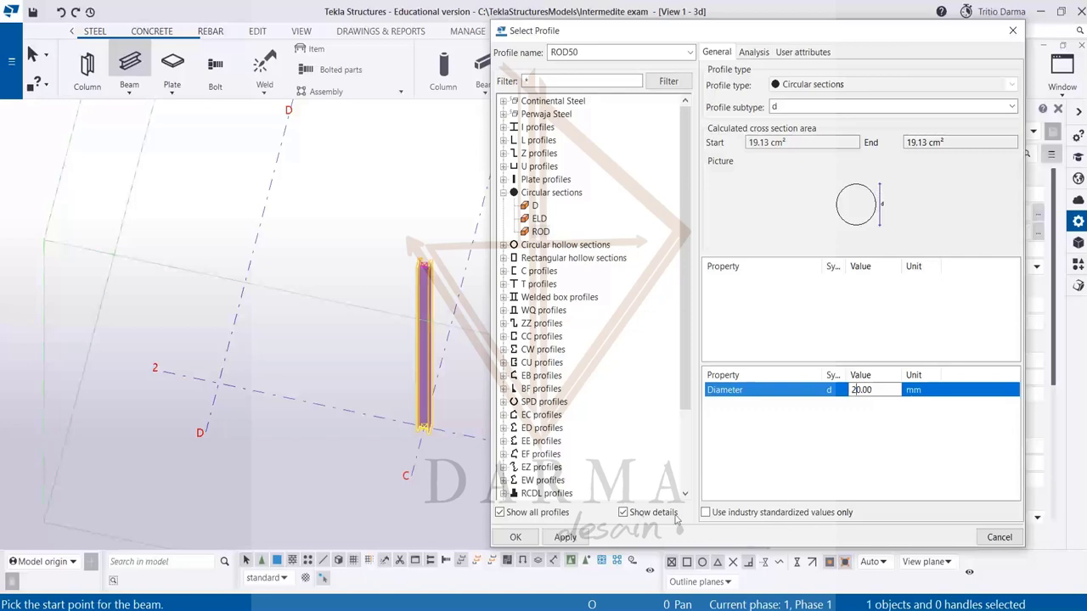
click(564, 537)
click(515, 537)
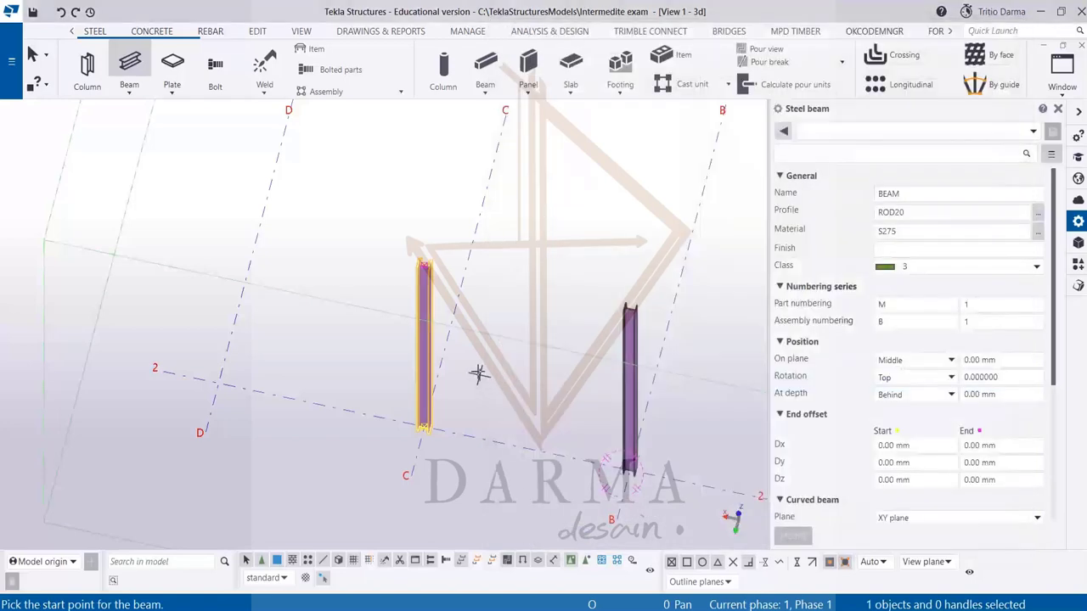
- Model the rod brace diagonally from the top of the column at C-2 to the base of the column at B-2
scroll(478, 373, up, 2)
click(404, 224)
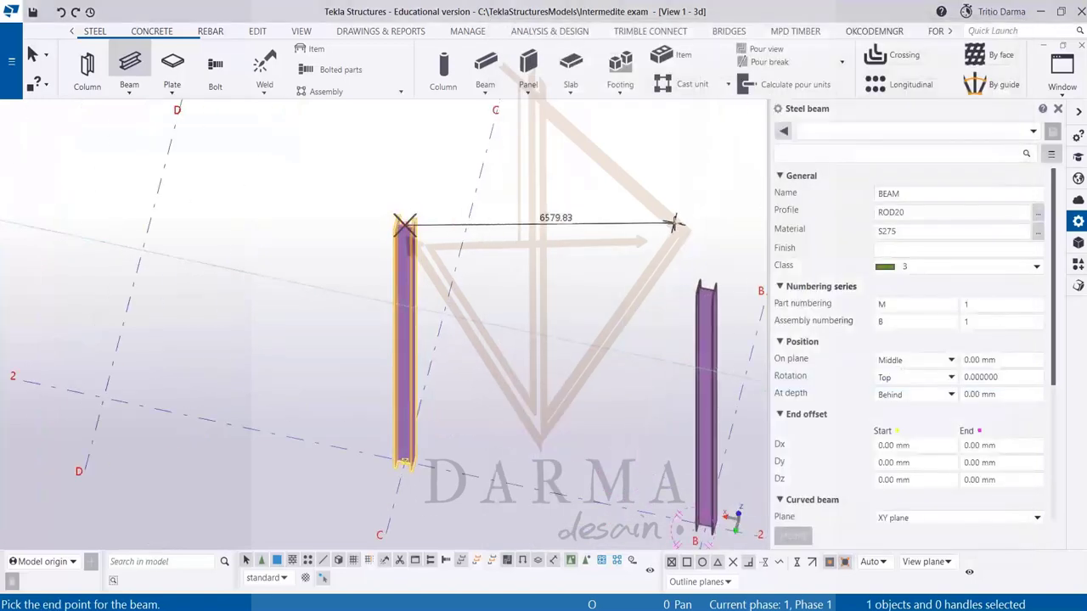
scroll(697, 459, up, 4)
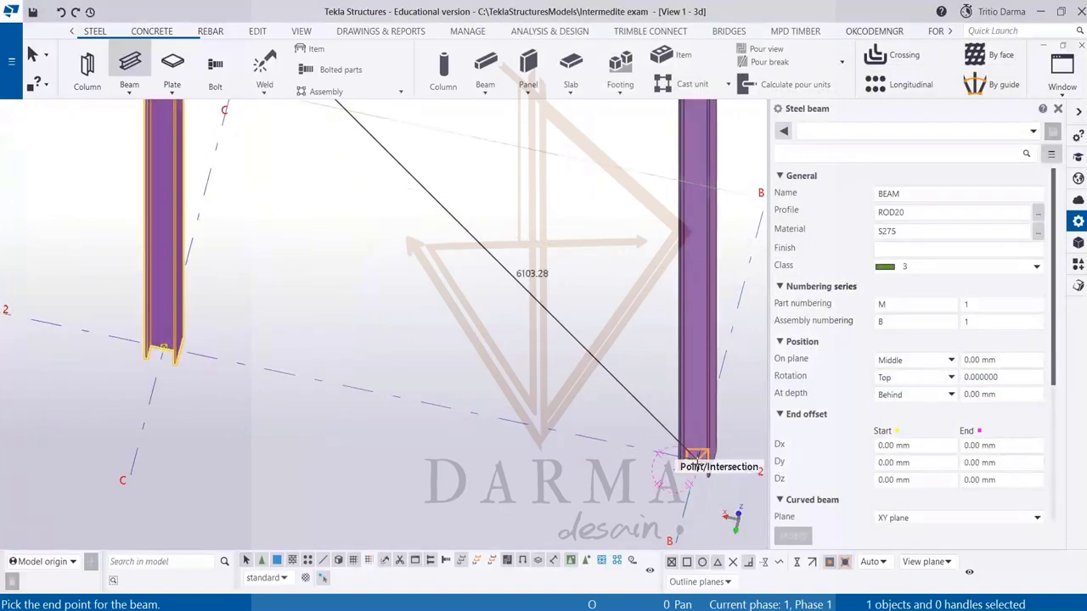
click(695, 461)
right_click(561, 235)
click(581, 243)
- Apply the Tensioner (7) component at the brace's upper end, with the C-2 column as main part and the rod as secondary part
scroll(557, 391, up, 1)
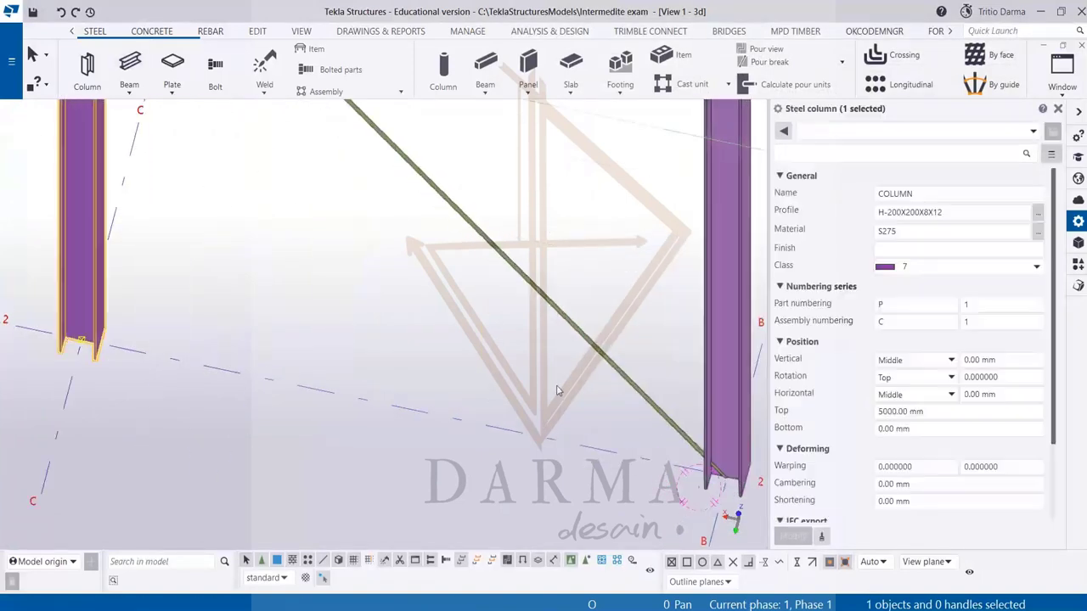
scroll(557, 390, up, 1)
scroll(433, 231, down, 4)
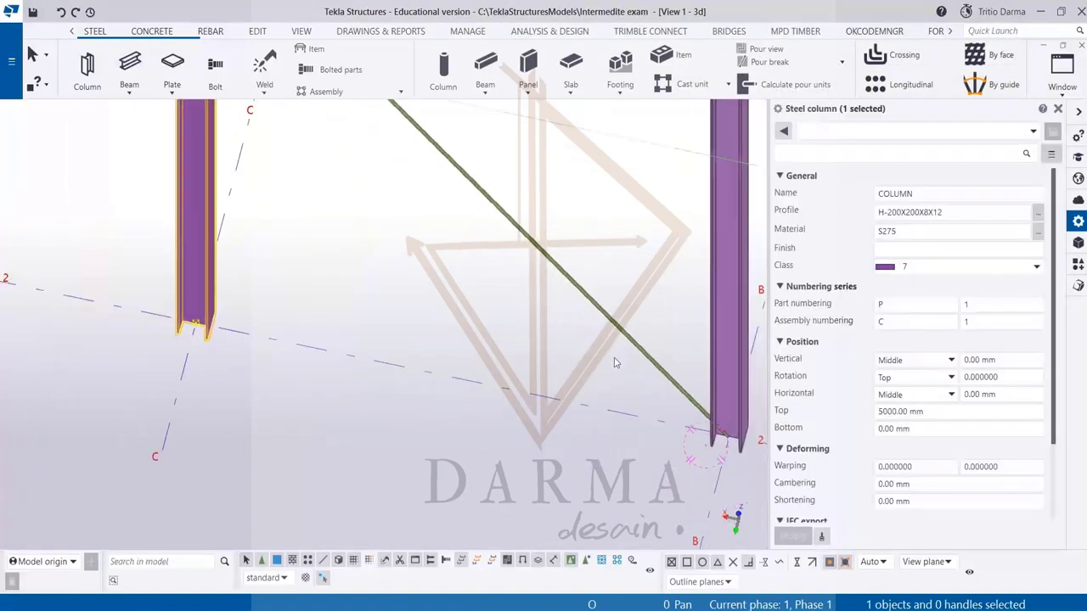
scroll(433, 231, up, 2)
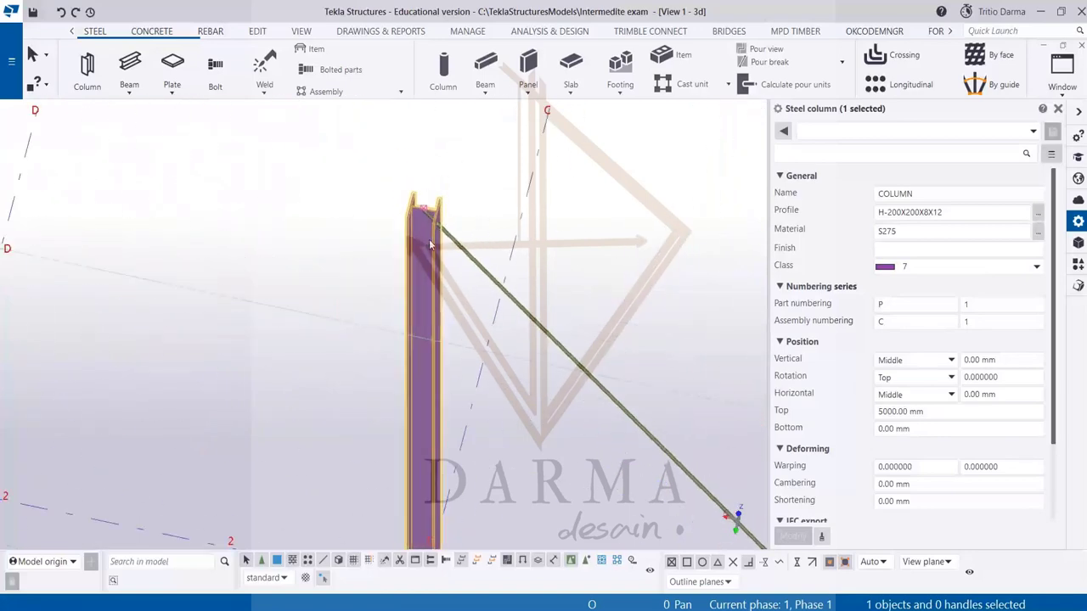
scroll(509, 242, down, 2)
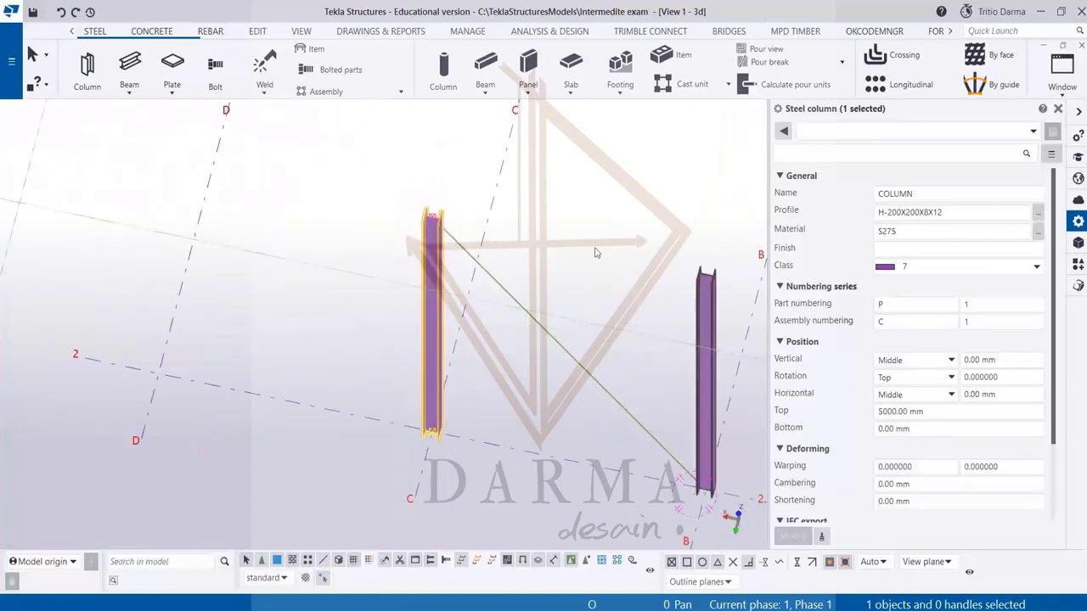
click(1077, 264)
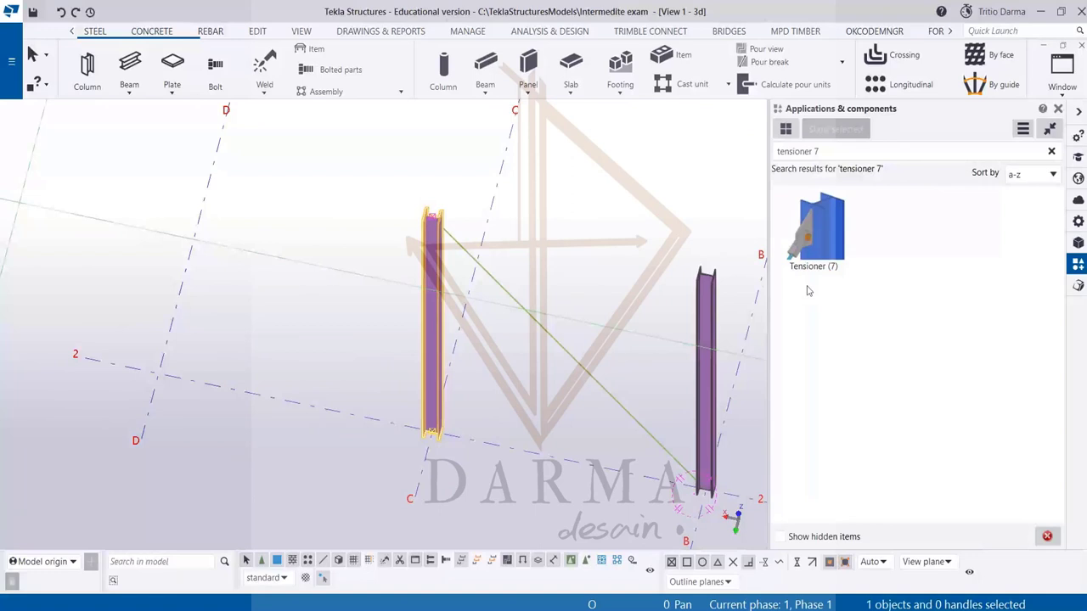
click(820, 230)
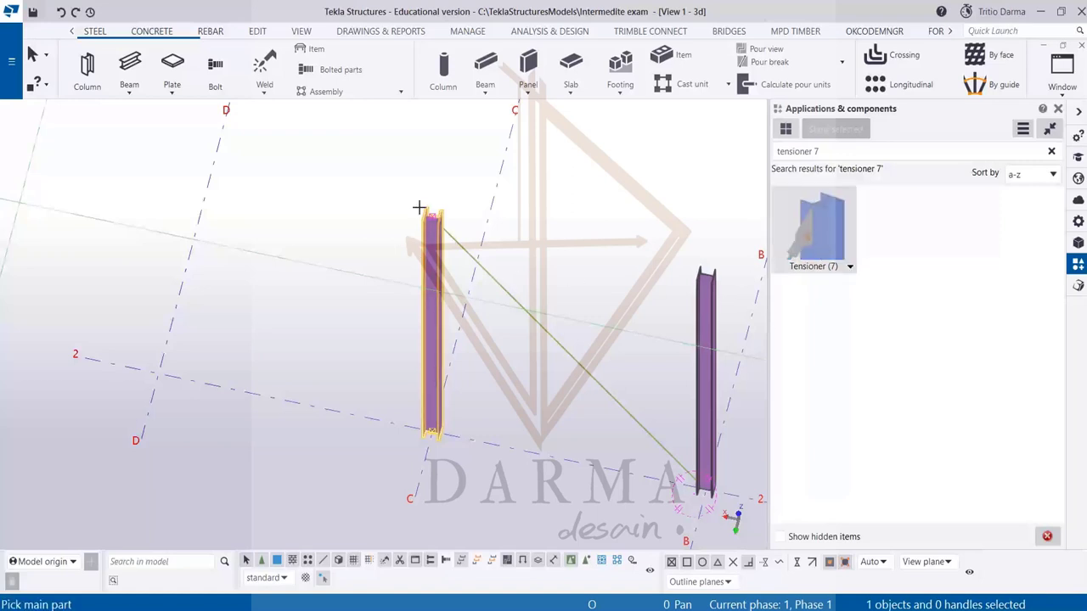
scroll(433, 223, up, 3)
click(442, 298)
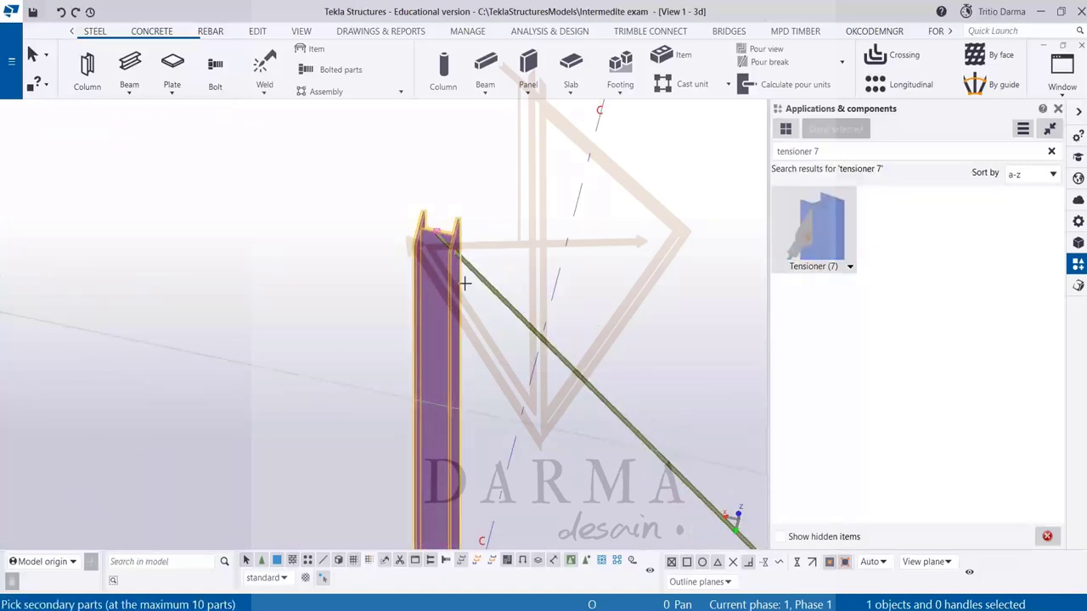
scroll(467, 280, up, 2)
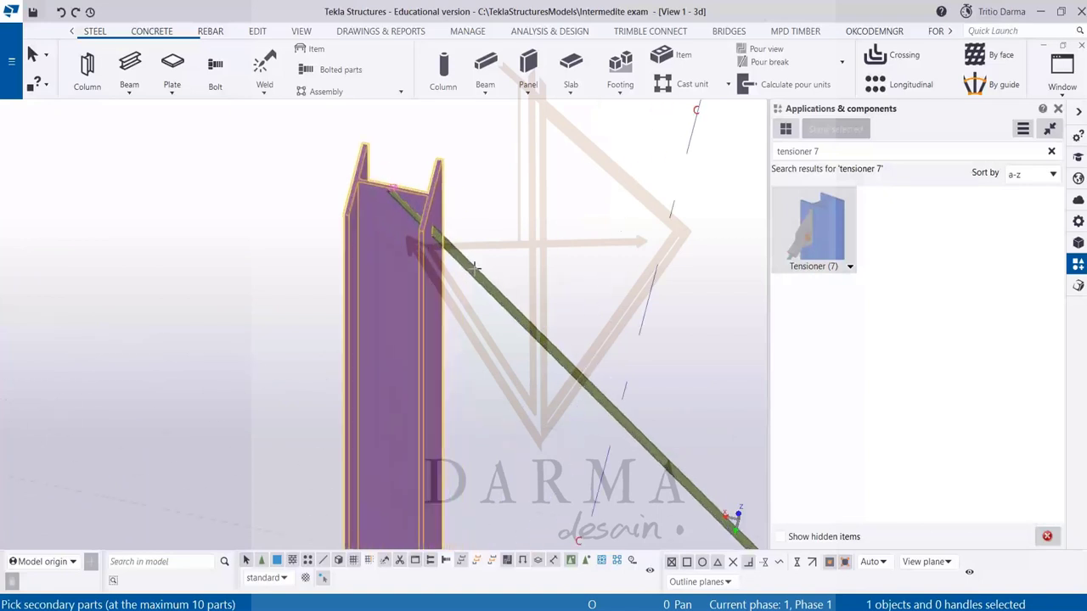
click(475, 269)
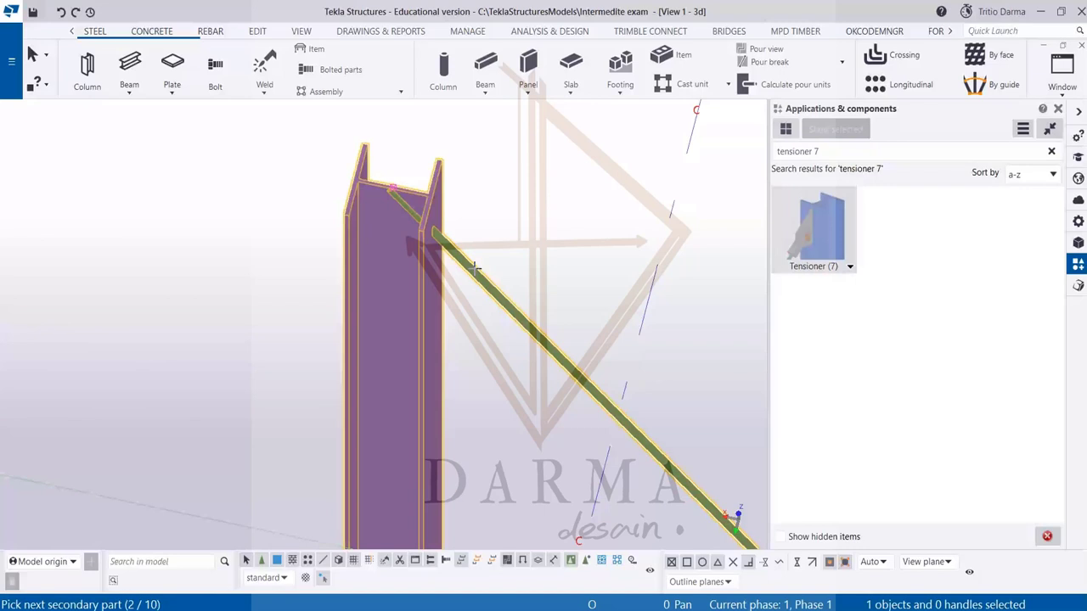
middle_click(475, 268)
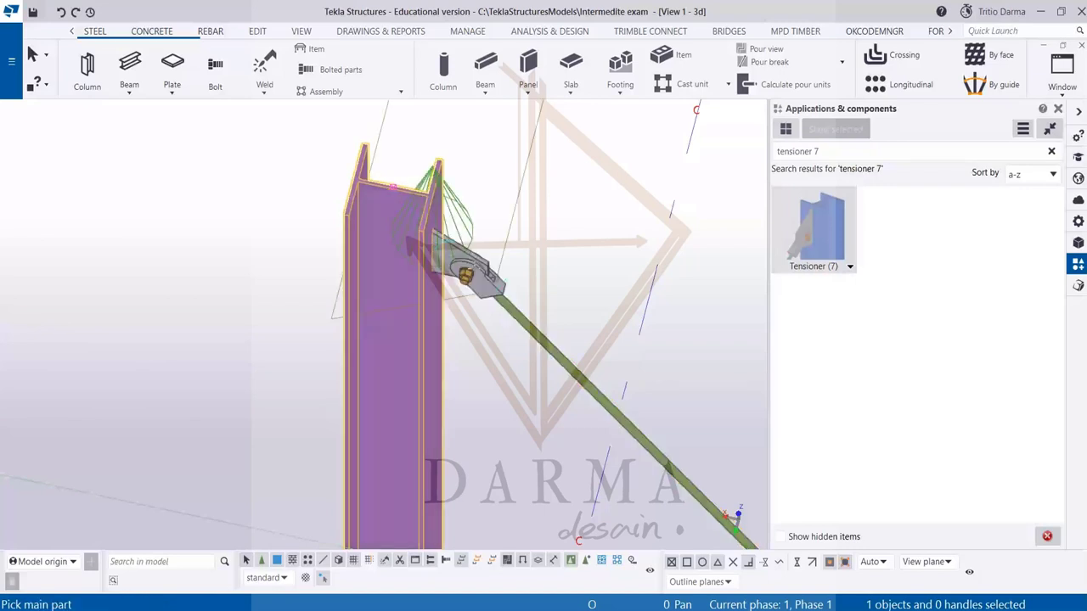
scroll(472, 236, down, 5)
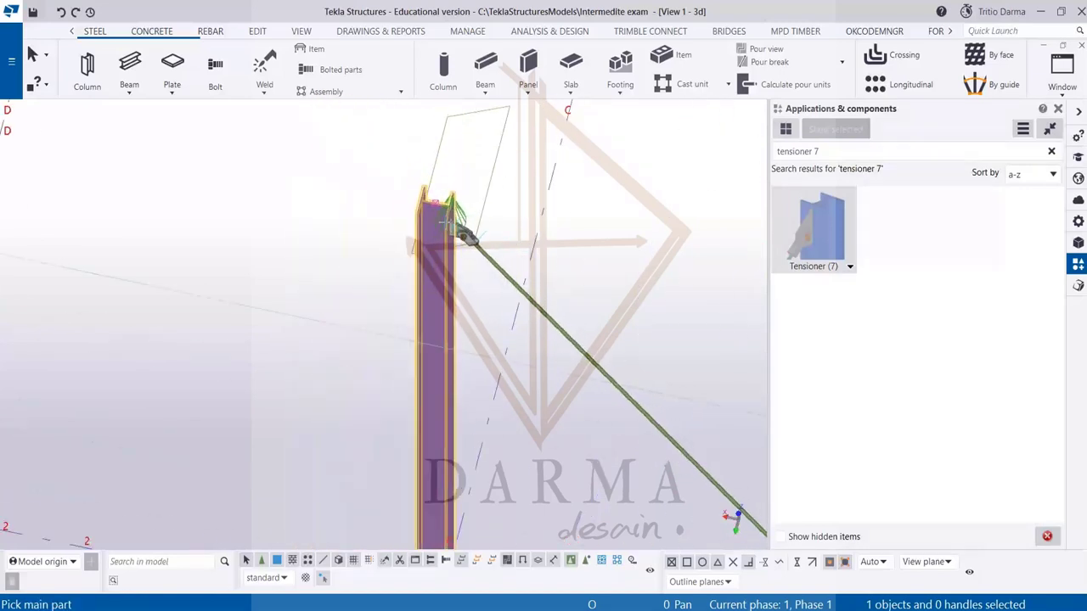
scroll(471, 235, up, 5)
scroll(471, 235, up, 2)
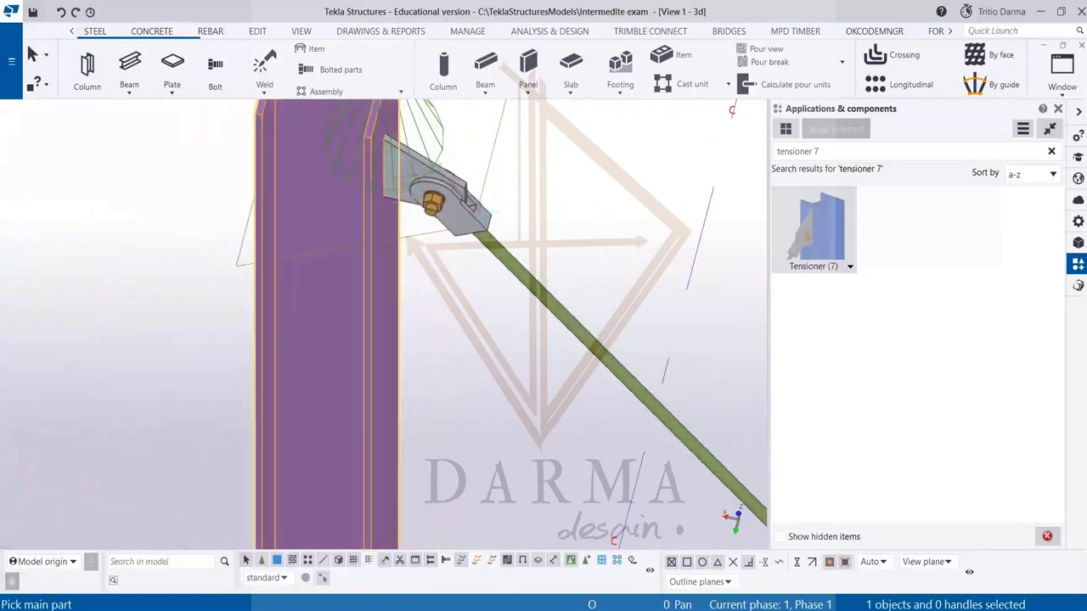
- Apply the Tensioner (7) component at the brace's lower end, with the B-2 column as main part and the rod as secondary part
scroll(323, 158, down, 9)
scroll(631, 397, up, 2)
scroll(631, 398, up, 4)
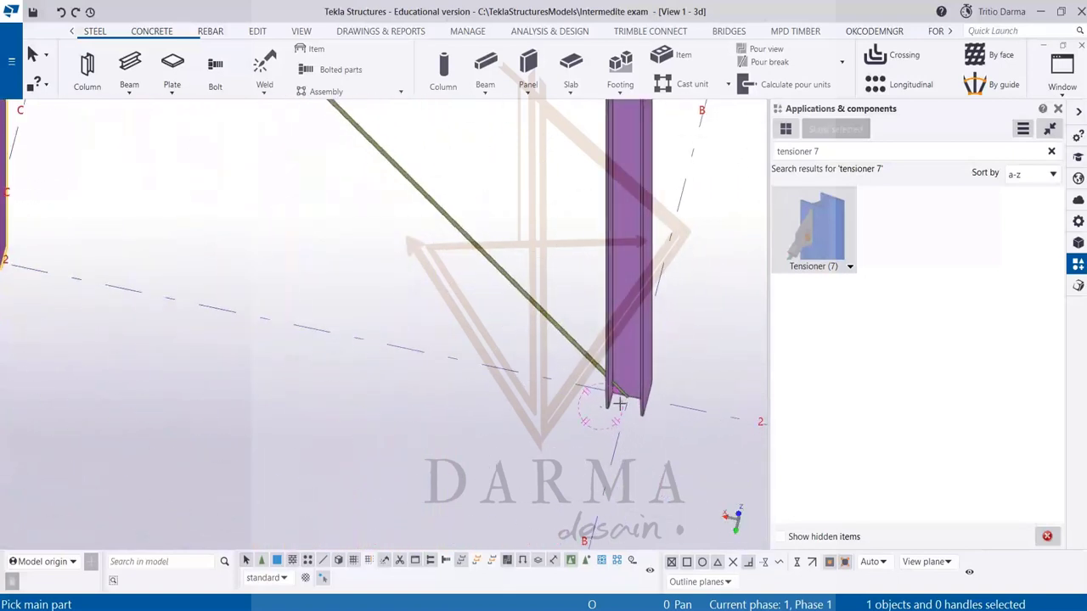
click(637, 299)
click(557, 304)
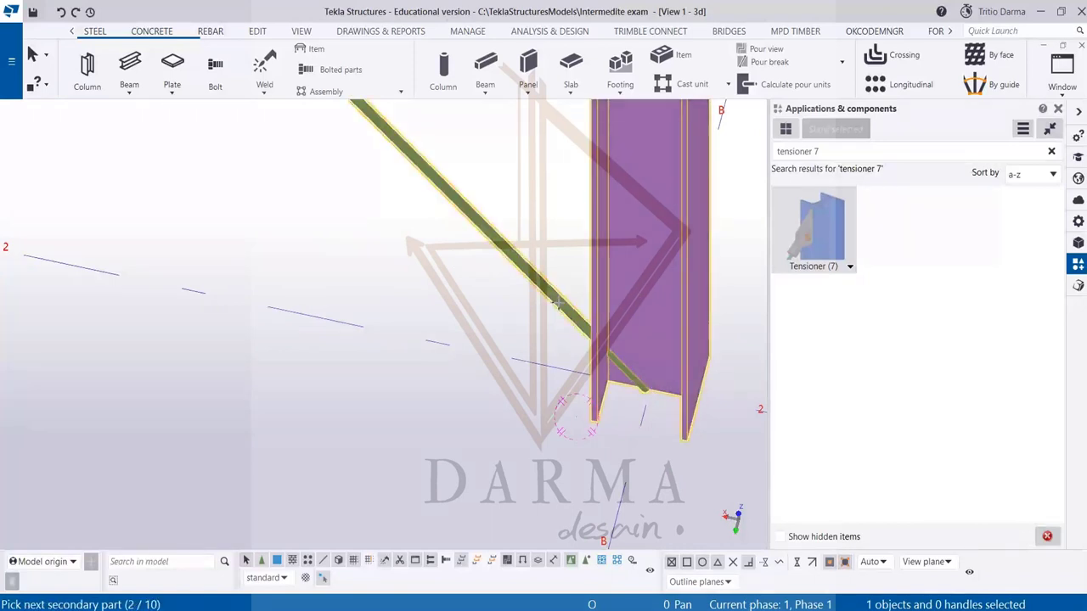
middle_click(557, 304)
scroll(557, 304, down, 6)
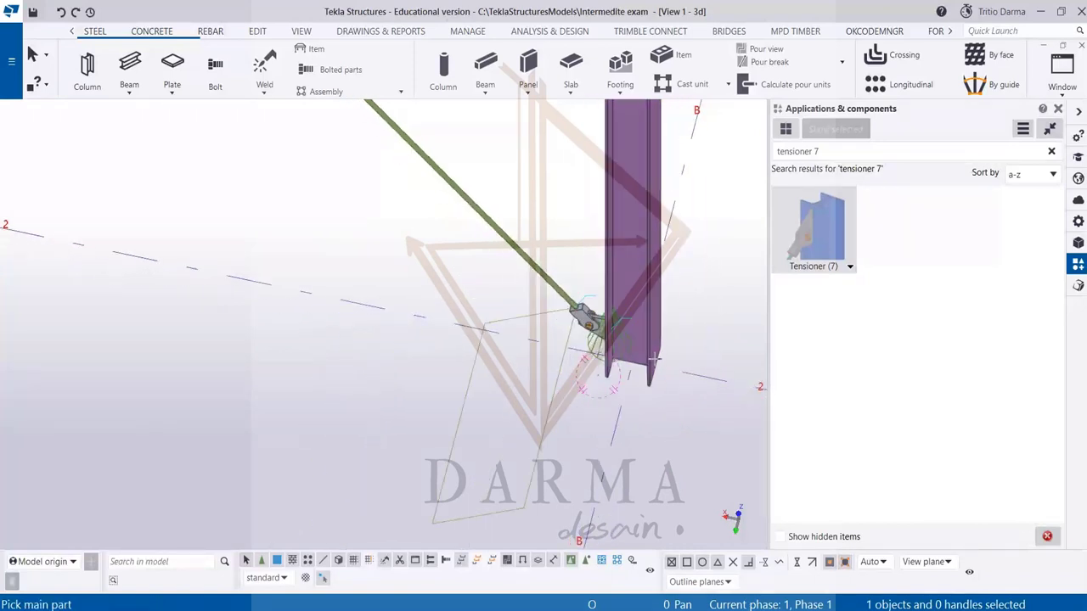
right_click(459, 233)
click(470, 238)
- Examine the tensioner connections at both ends of the rod brace and redraw the view
scroll(412, 247, up, 4)
scroll(415, 268, down, 2)
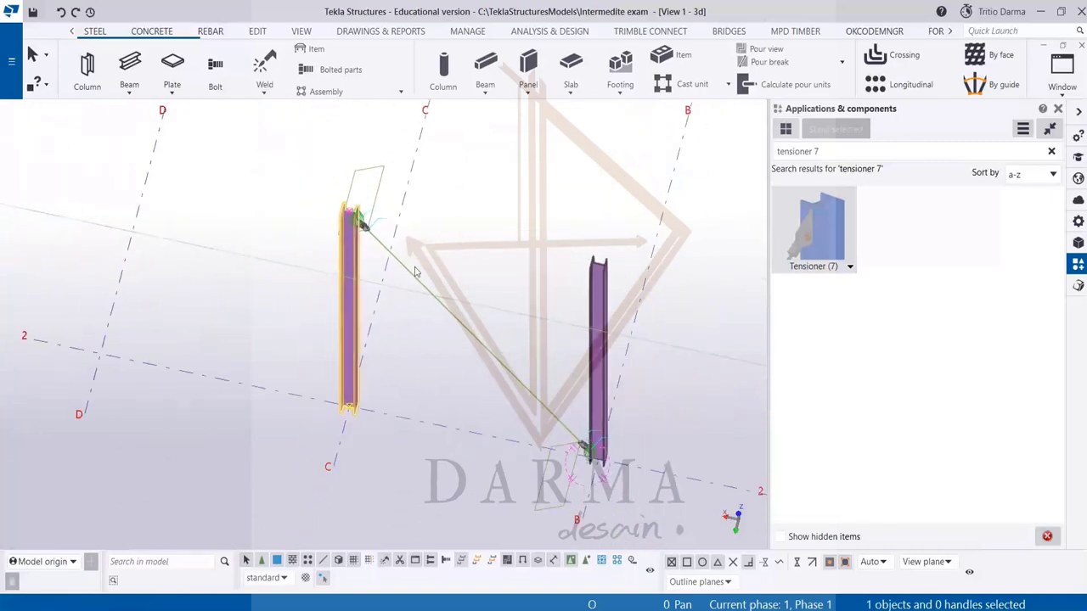
scroll(453, 283, up, 3)
scroll(536, 410, down, 2)
scroll(592, 491, up, 3)
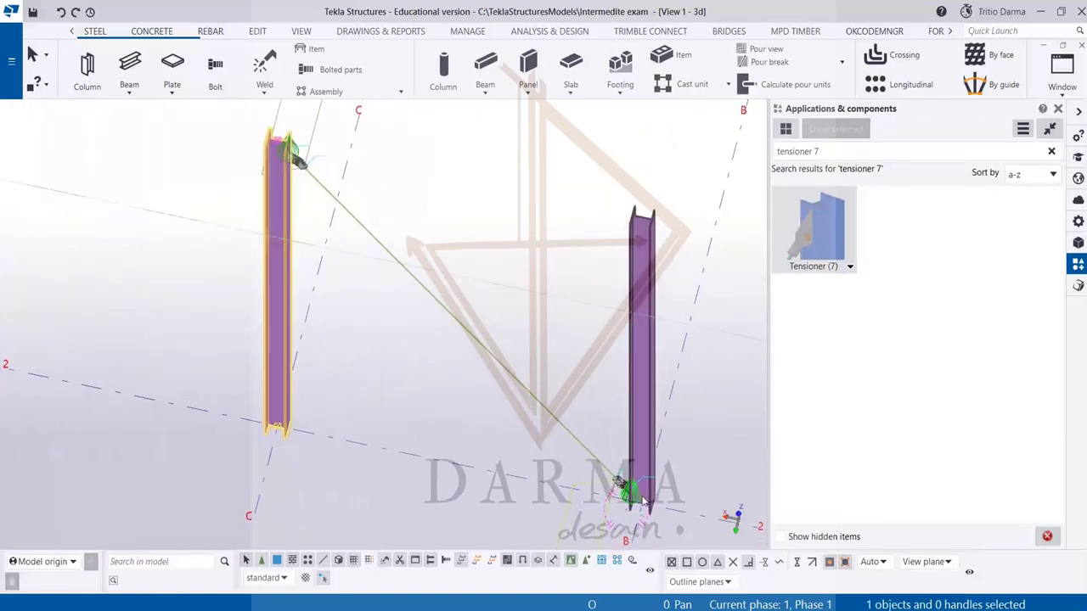
scroll(642, 501, up, 2)
scroll(643, 501, down, 6)
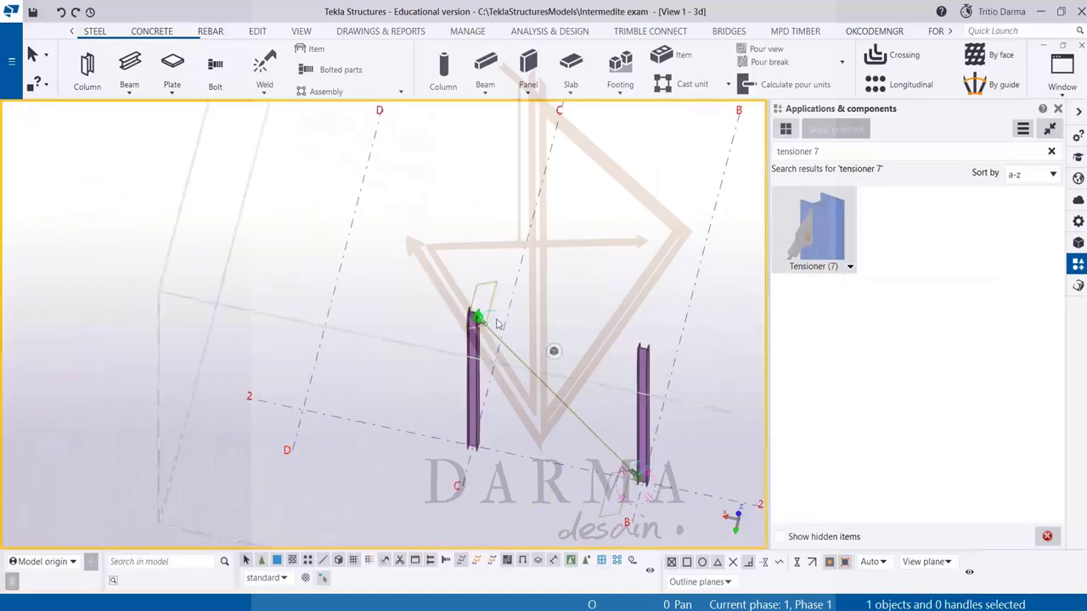
scroll(493, 325, up, 2)
right_click(563, 299)
click(585, 371)
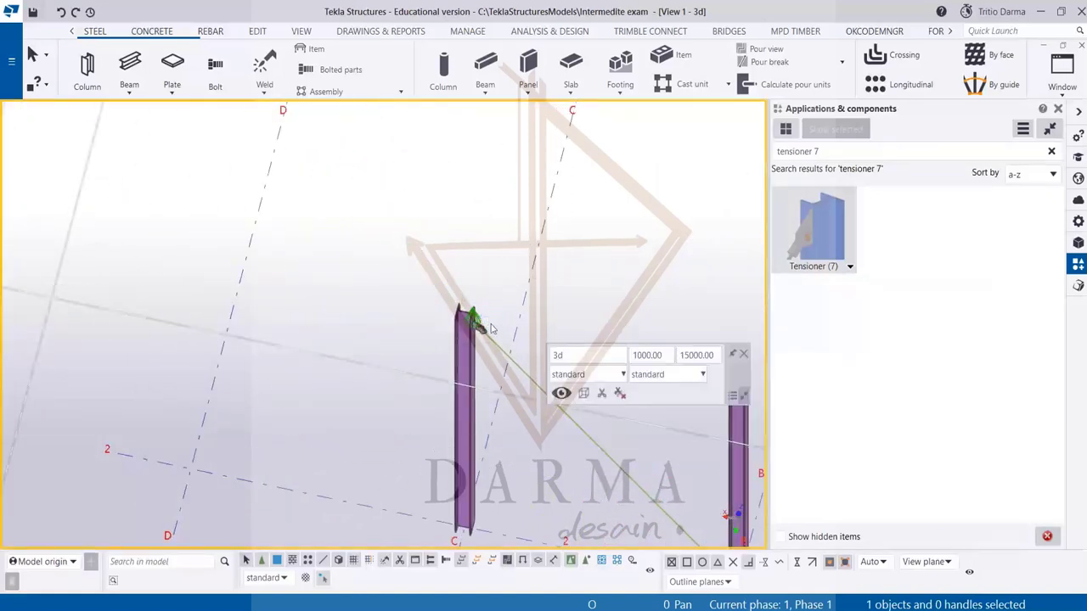
- Open the Tensioner (7) settings of the connection at the brace's upper end and place the dialog beside the connection
scroll(488, 328, up, 5)
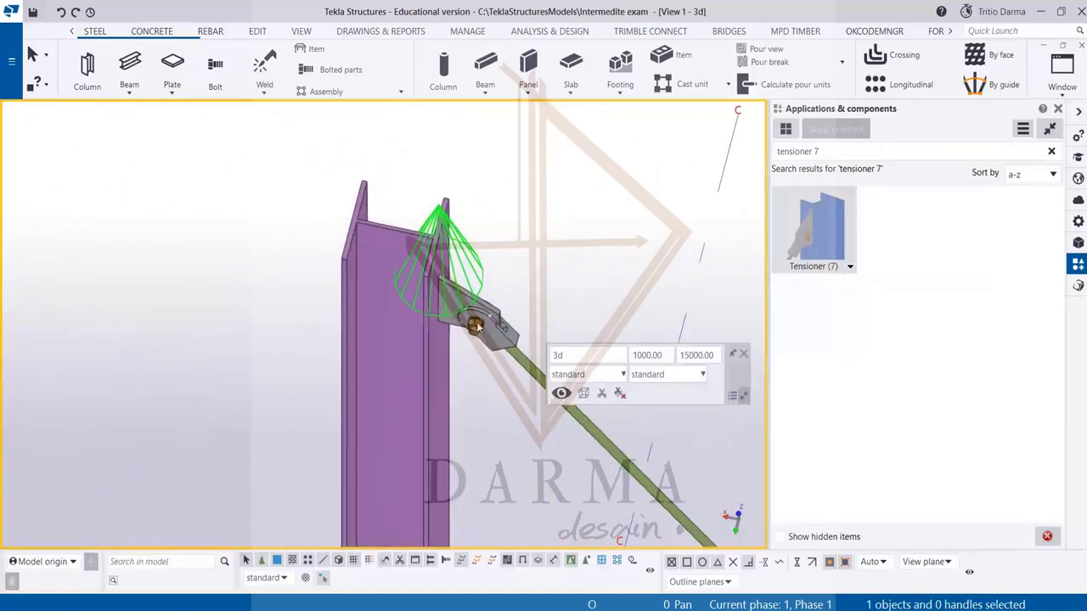
scroll(478, 327, up, 4)
click(481, 319)
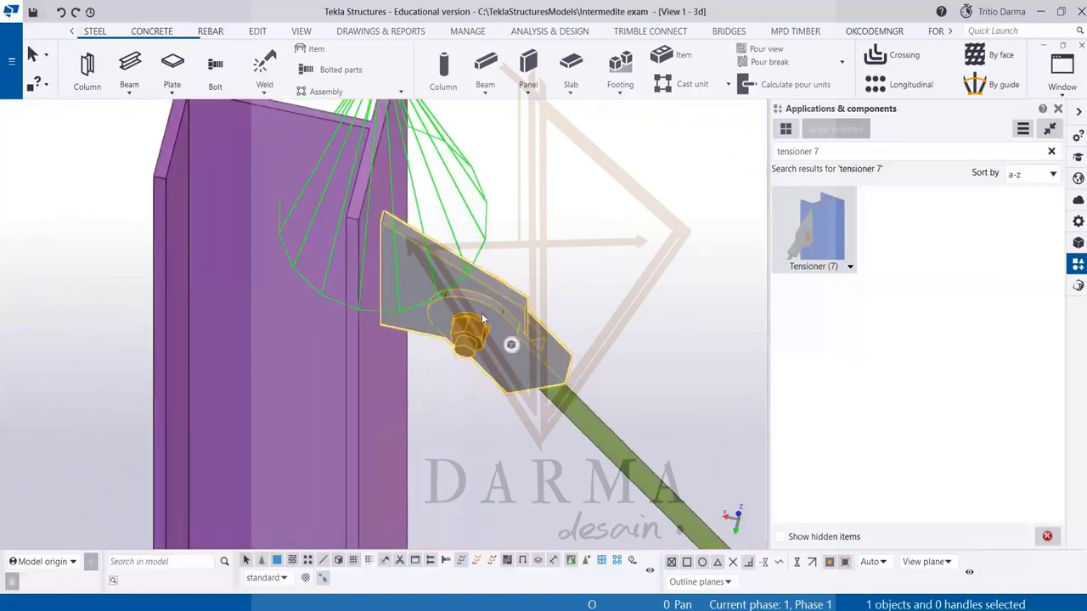
double_click(481, 319)
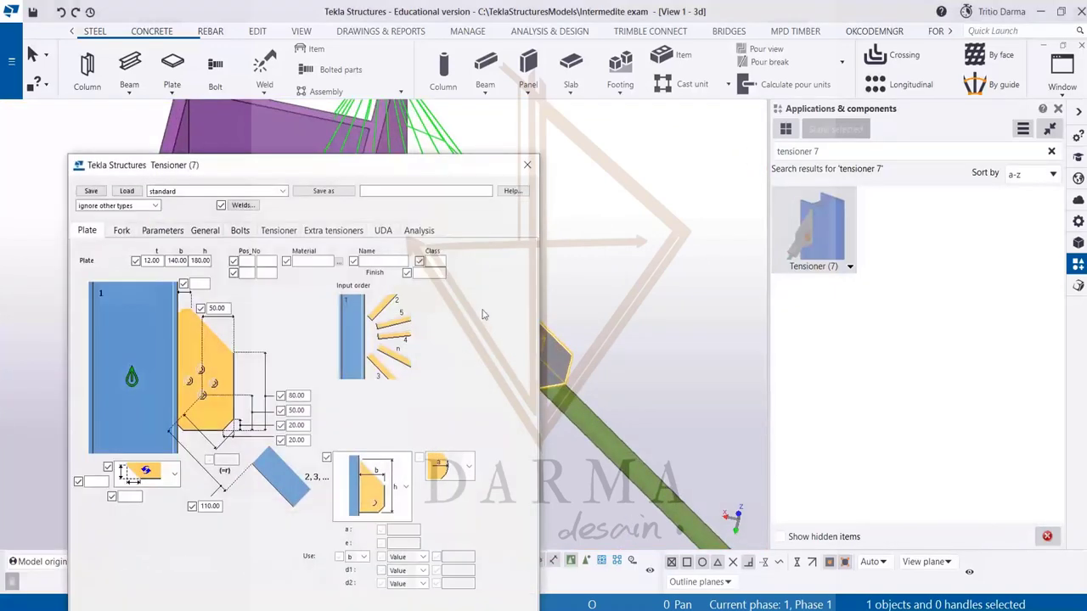
drag(330, 169, 779, 59)
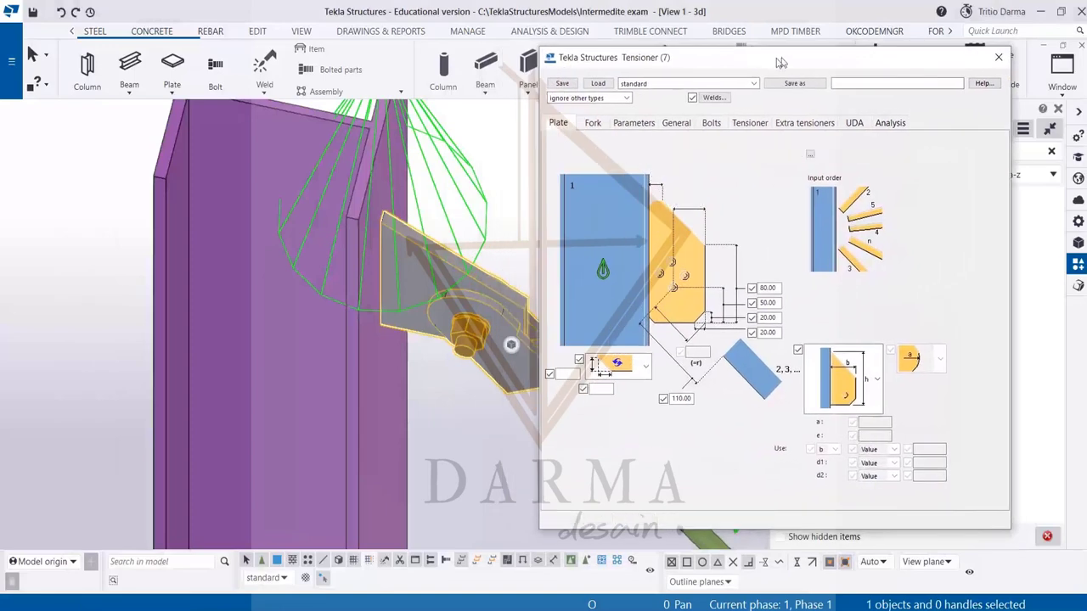
- Compare the plate dimension settings with the modelled plate at the brace's upper connection
scroll(344, 245, down, 4)
scroll(336, 276, down, 3)
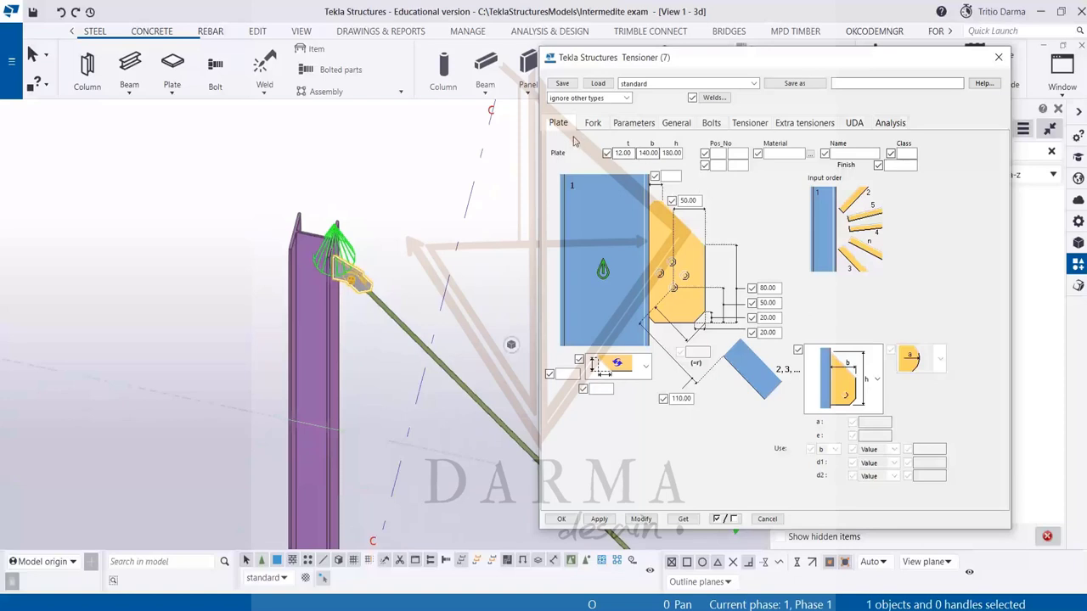
scroll(348, 268, up, 5)
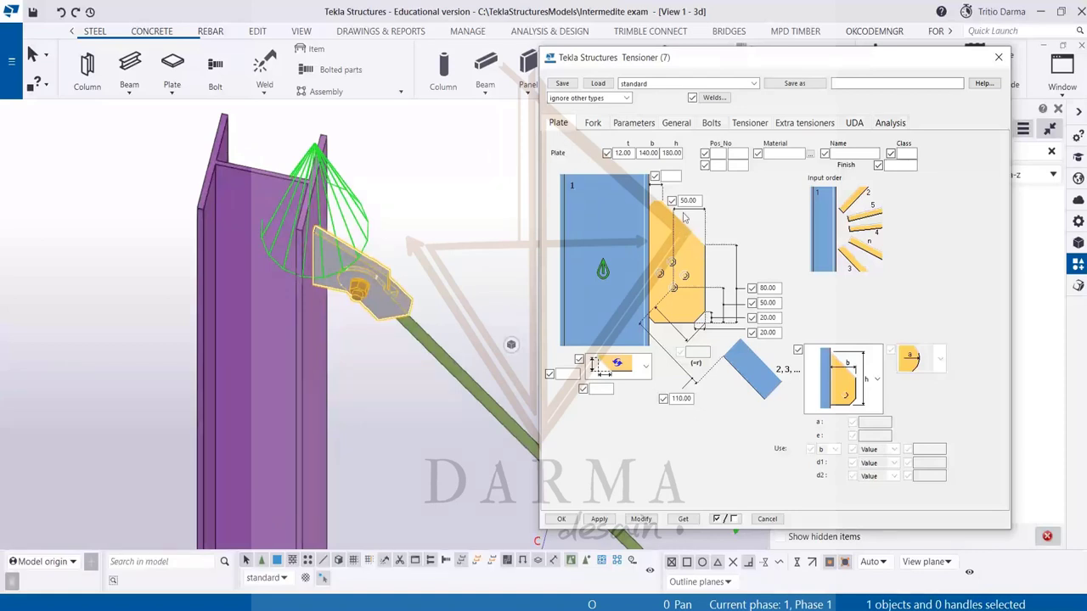
scroll(406, 322, up, 2)
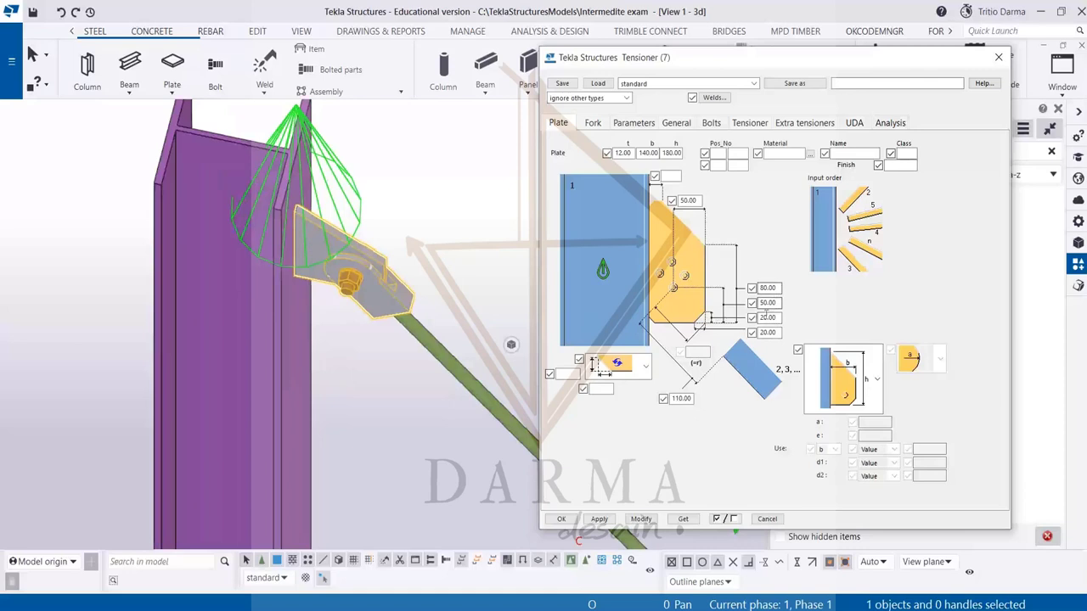
scroll(378, 322, down, 4)
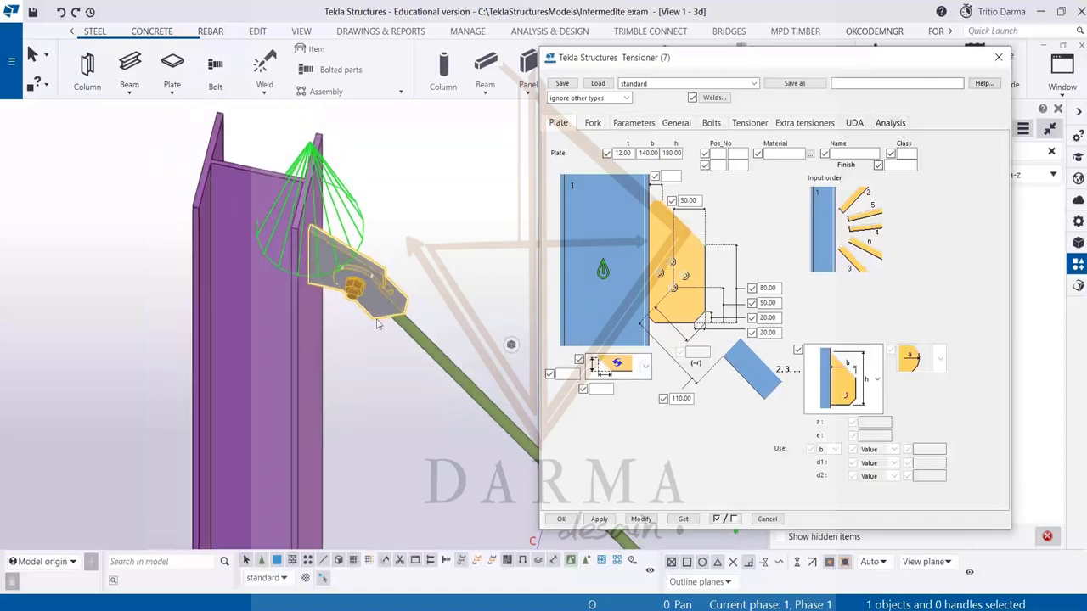
scroll(394, 314, up, 3)
scroll(395, 316, up, 2)
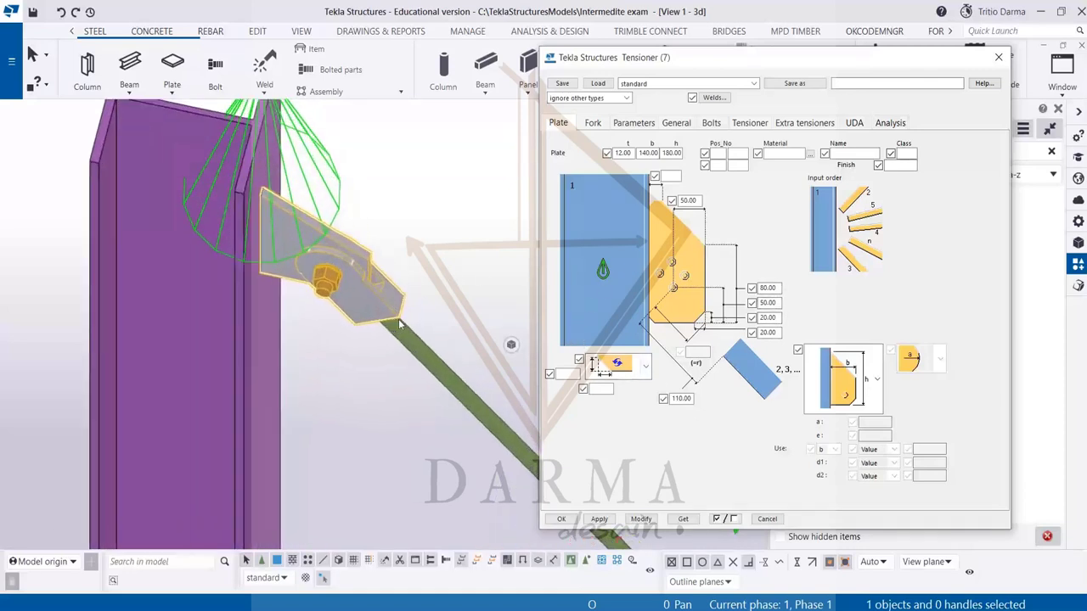
scroll(336, 294, up, 2)
scroll(336, 294, up, 1)
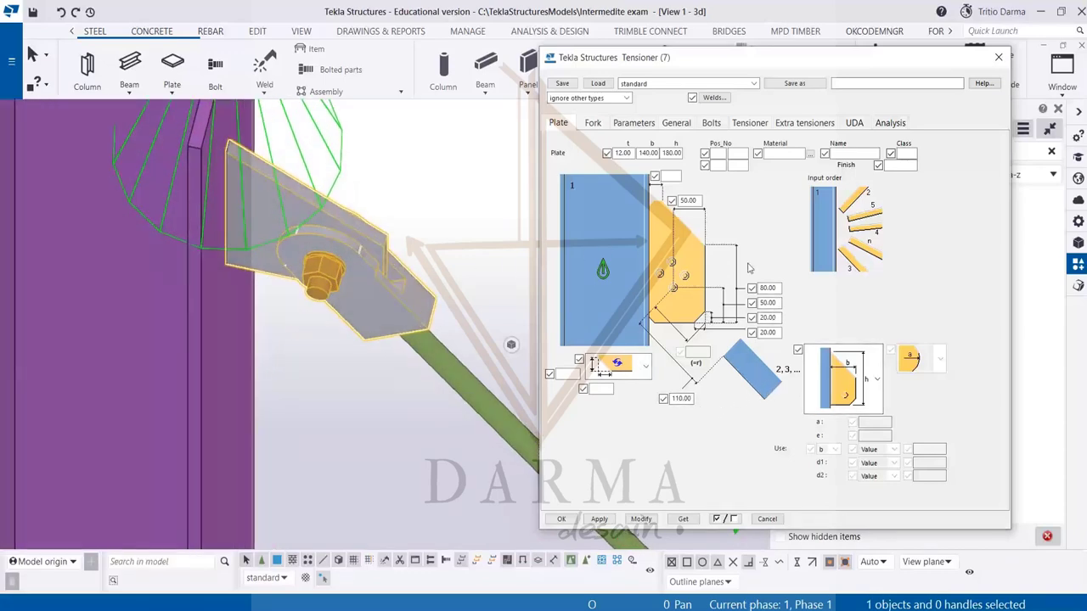
scroll(372, 269, down, 2)
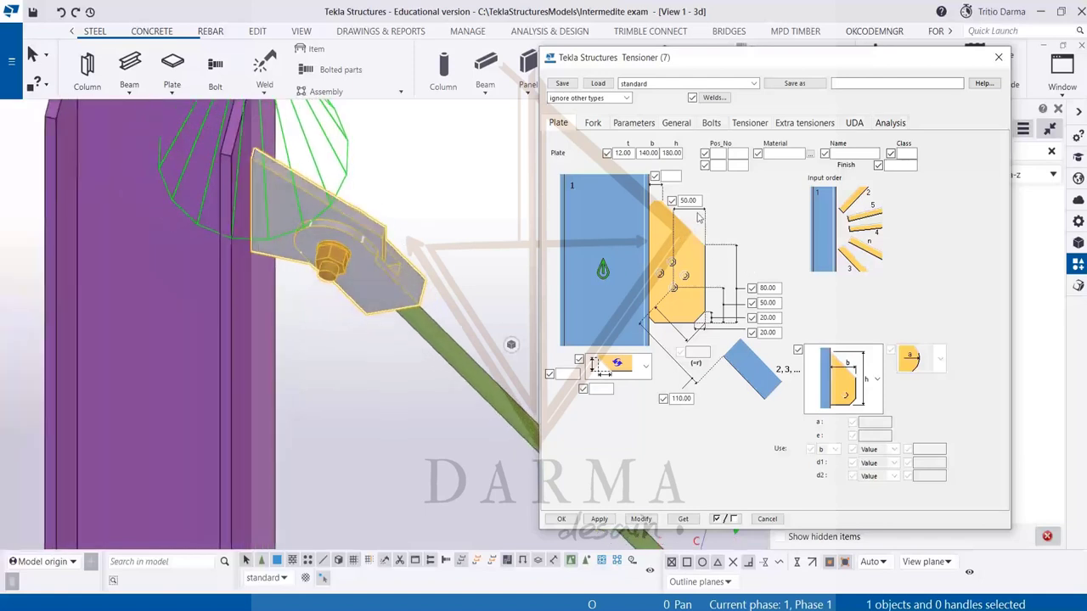
- Set the upper connection plate's width b to 200 mm and thickness t to 20 mm, and apply the modification
double_click(650, 153)
text(200)
double_click(617, 153)
click(640, 521)
scroll(291, 292, up, 2)
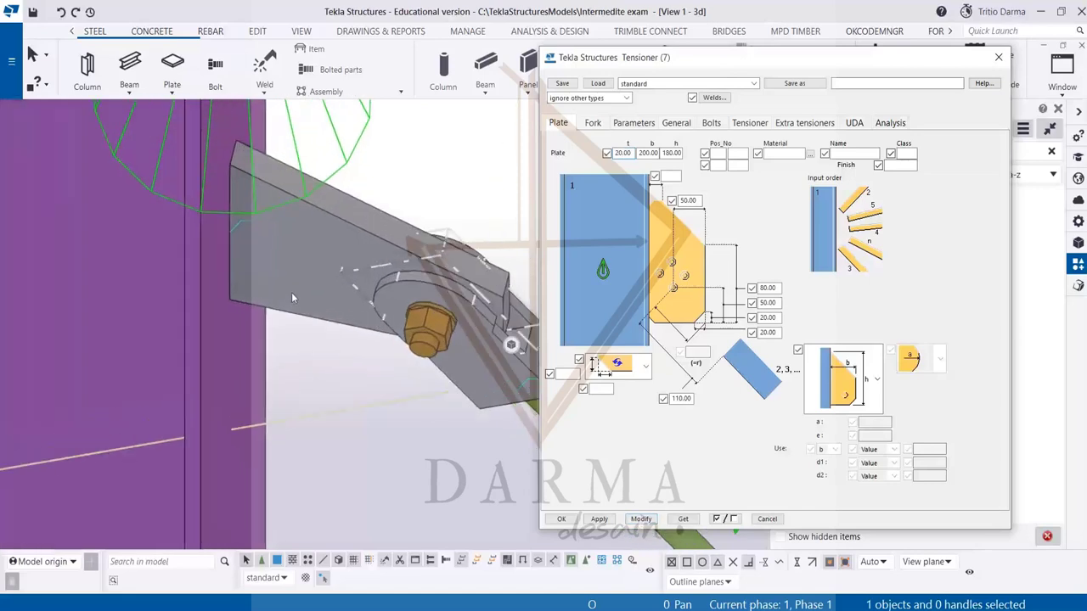
scroll(291, 293, down, 4)
scroll(286, 295, up, 3)
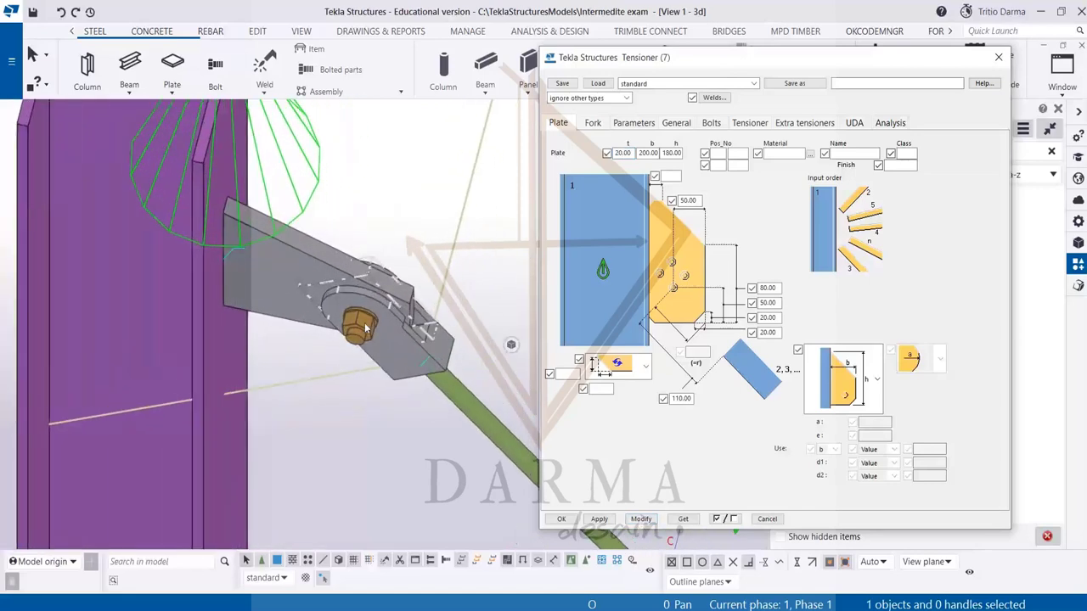
- Set the upper connection plate's thickness t to 10 mm and width b to 150 mm, and apply the modification
drag(622, 152, 606, 155)
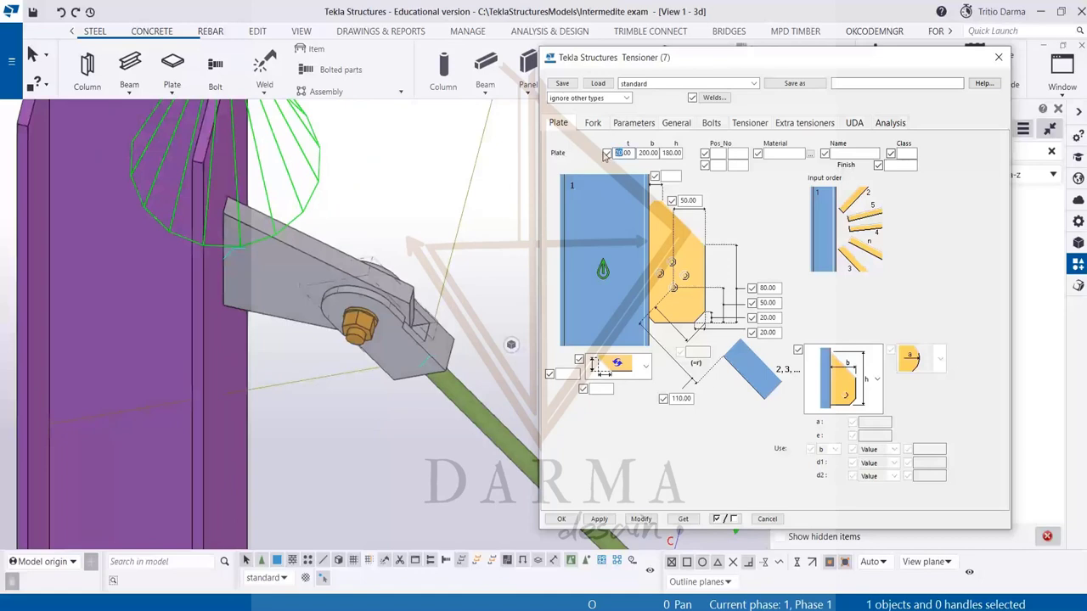
text(15)
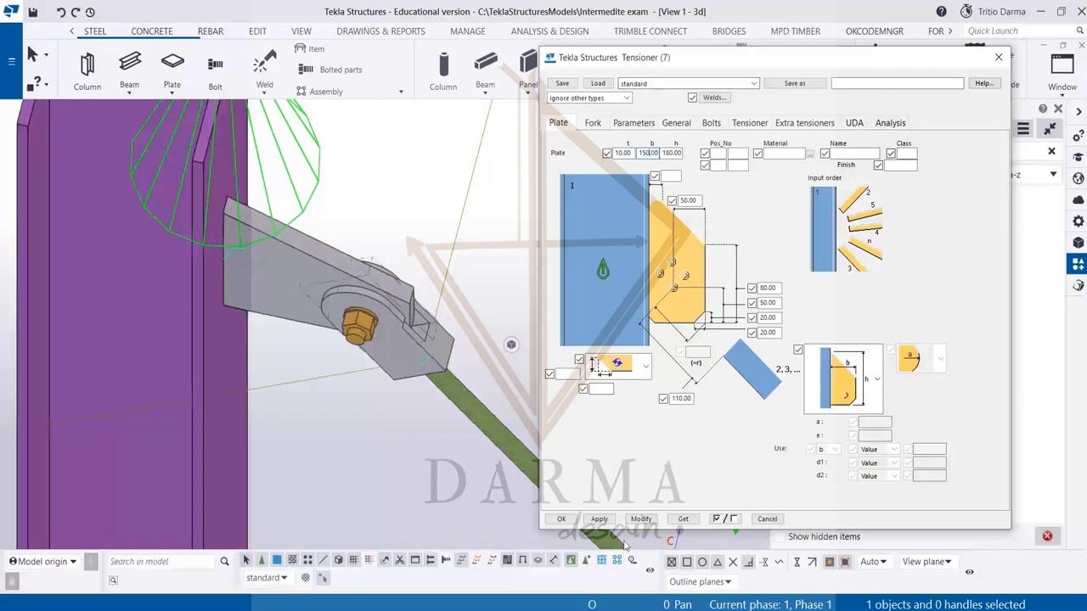
click(642, 520)
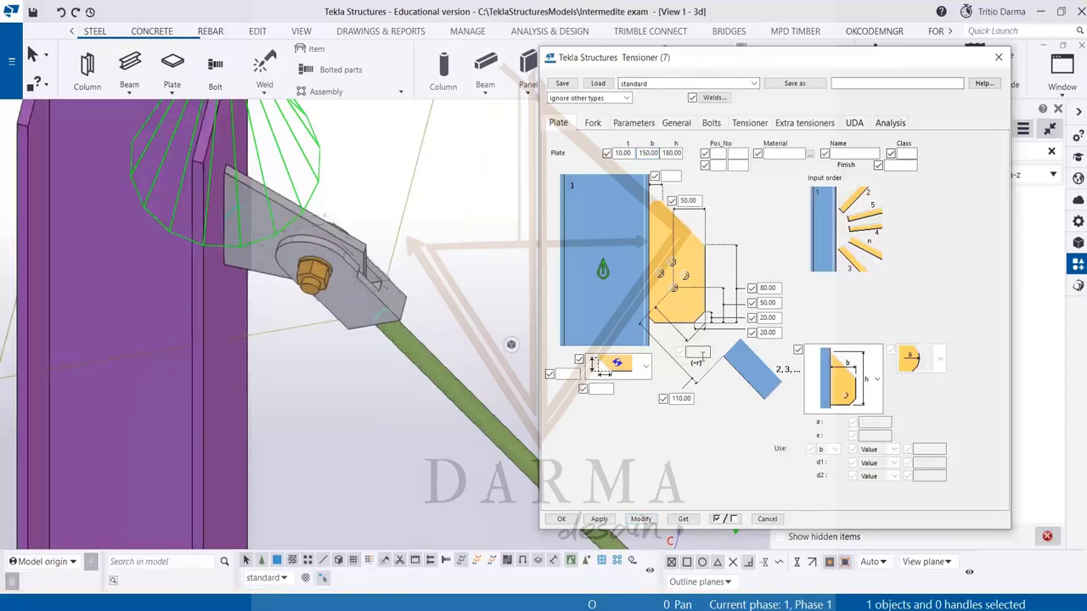
- Review the available shape options for the connection plate and choose the first one
click(843, 395)
scroll(845, 498, down, 4)
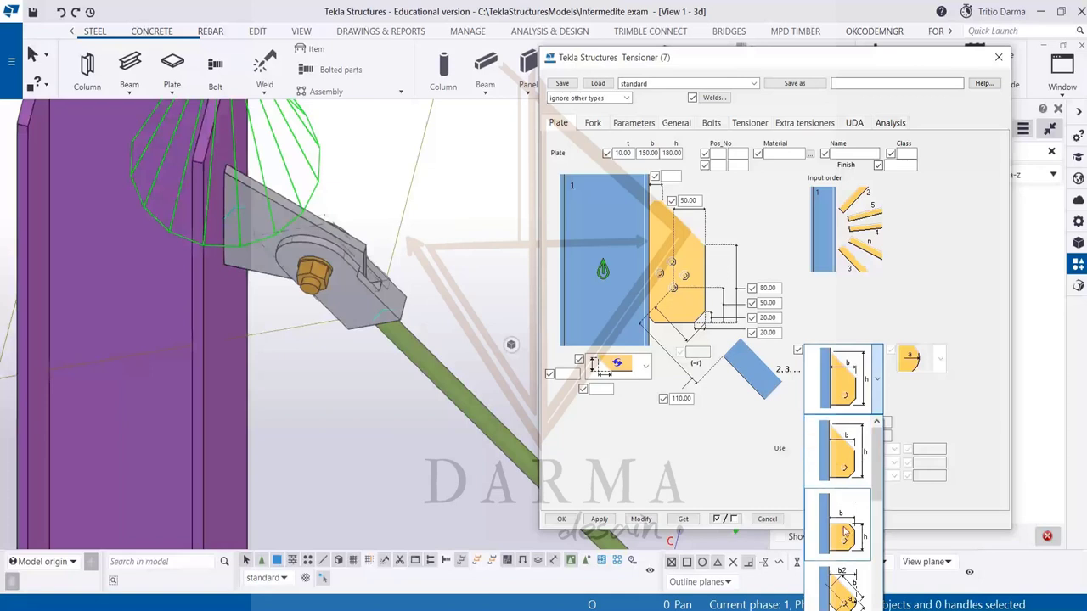
scroll(861, 480, up, 4)
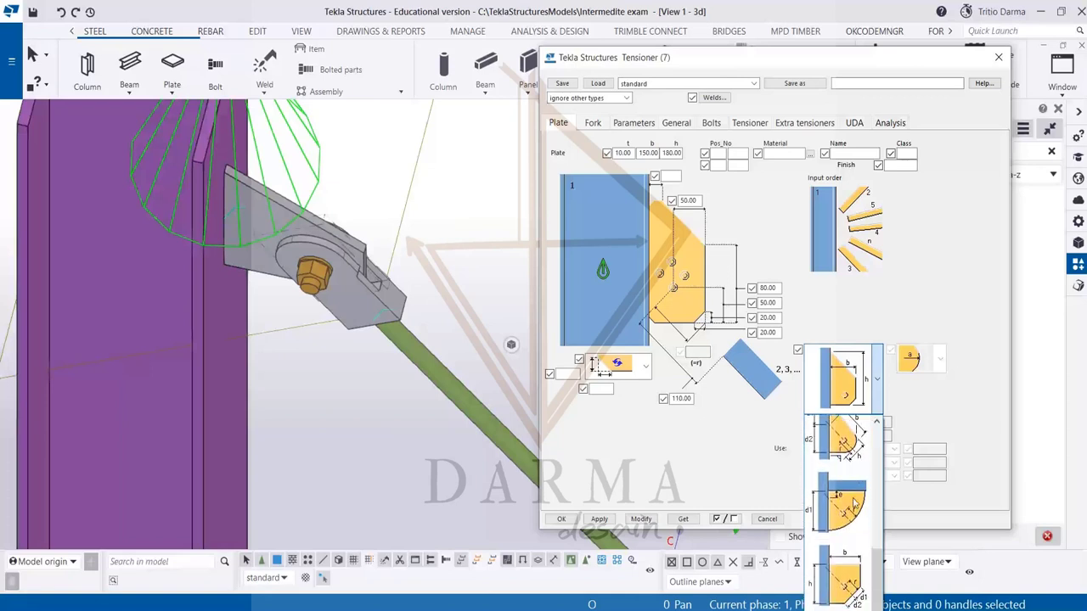
scroll(863, 473, up, 1)
scroll(862, 480, down, 3)
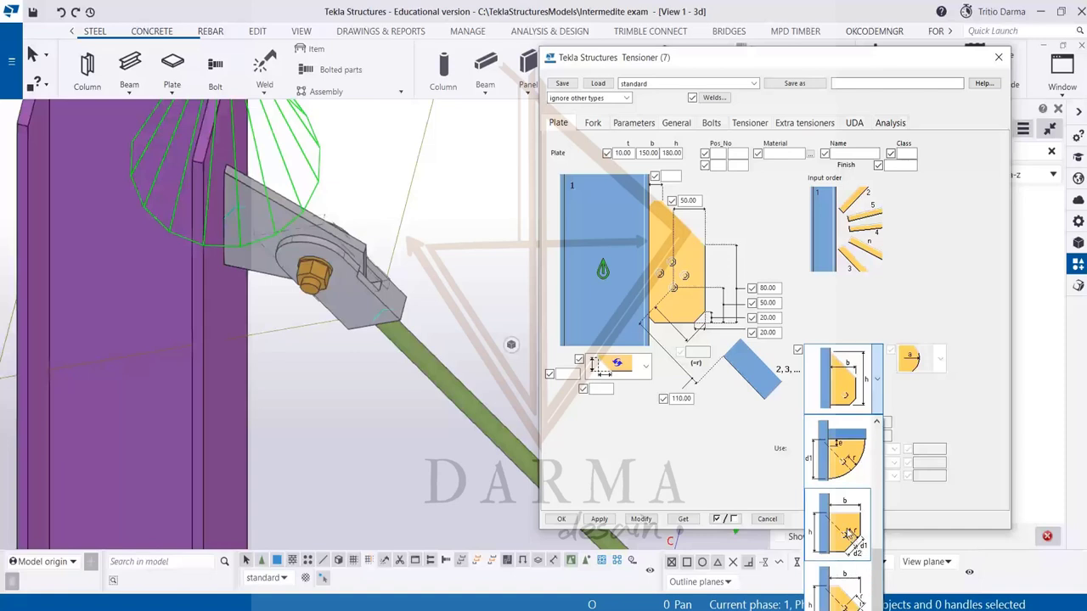
scroll(848, 526, up, 3)
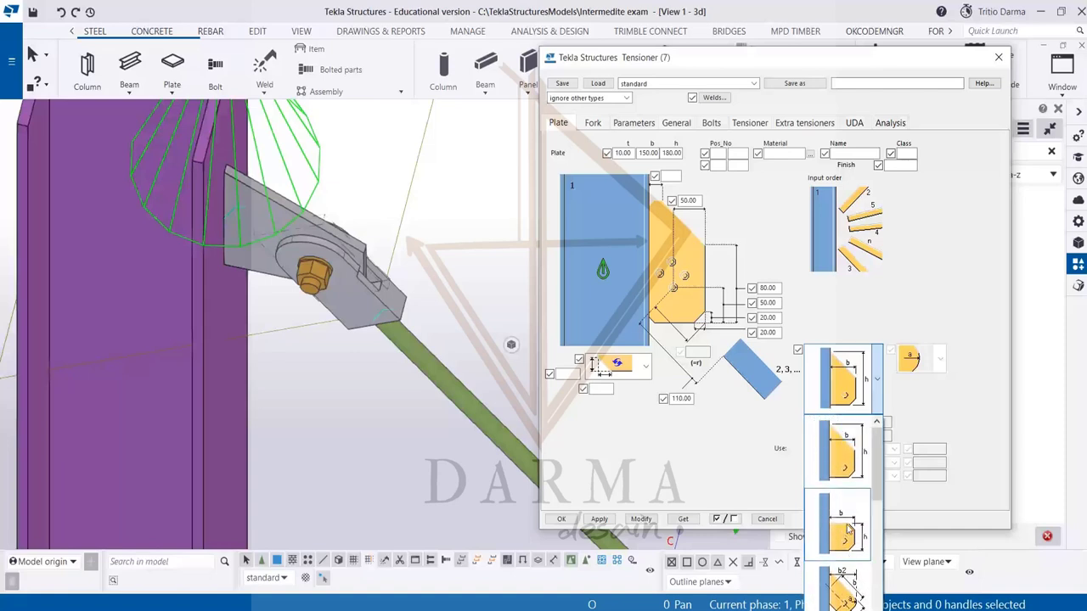
click(854, 465)
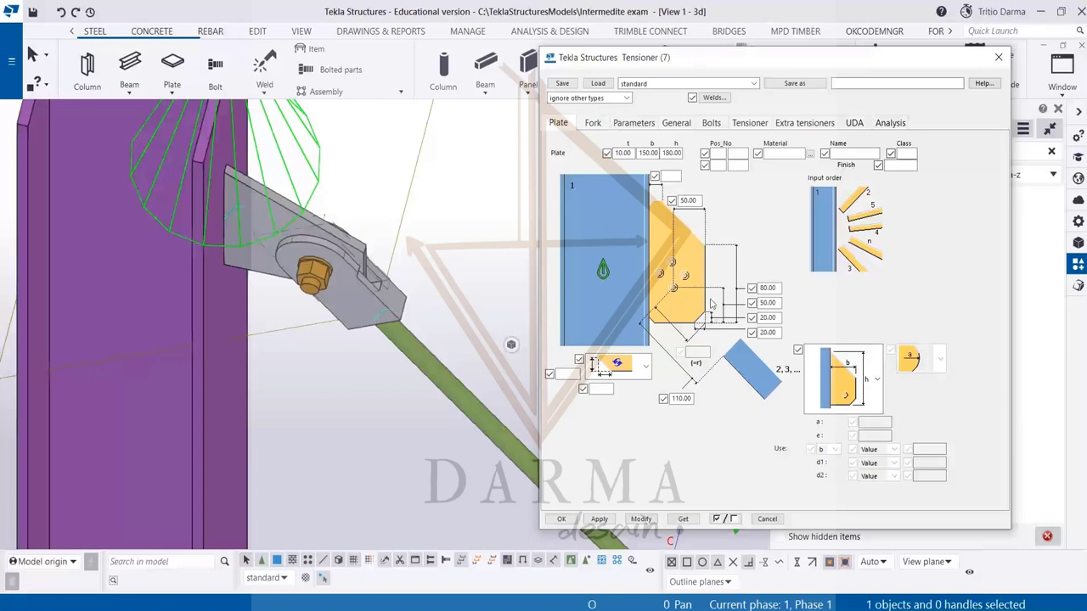
- Inspect the modified plate and fork at the upper connection and redraw the view to clear the temporary lines
scroll(309, 274, up, 2)
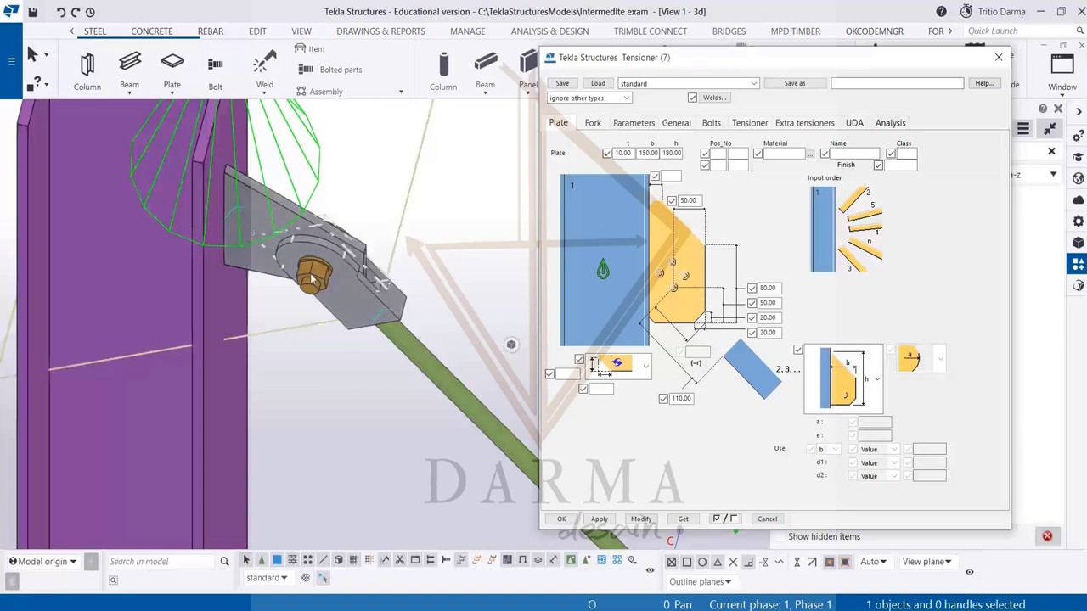
scroll(308, 272, up, 2)
scroll(352, 263, down, 2)
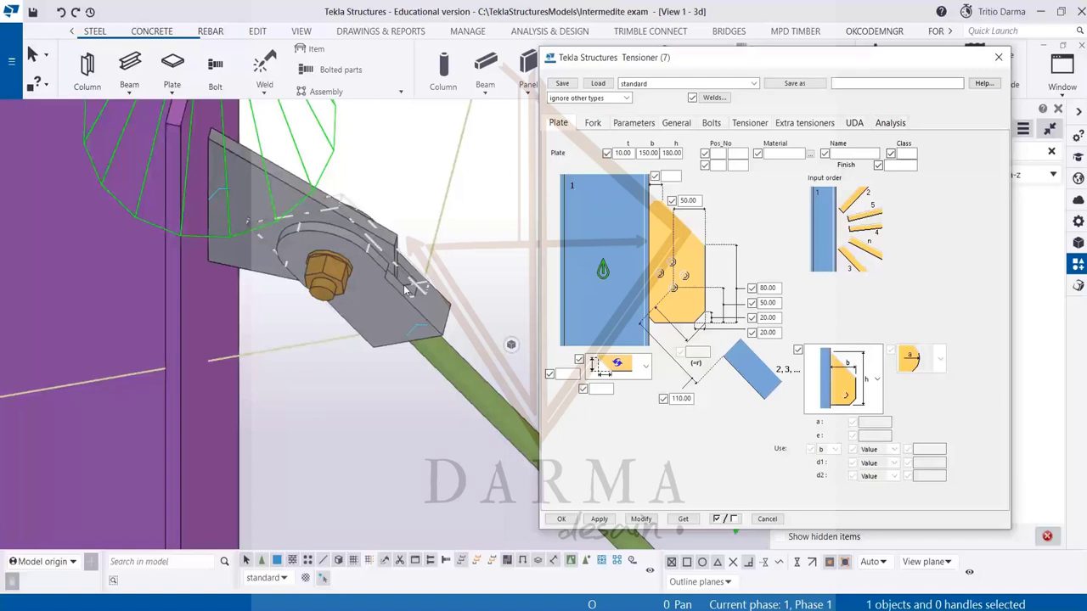
right_click(465, 250)
click(491, 322)
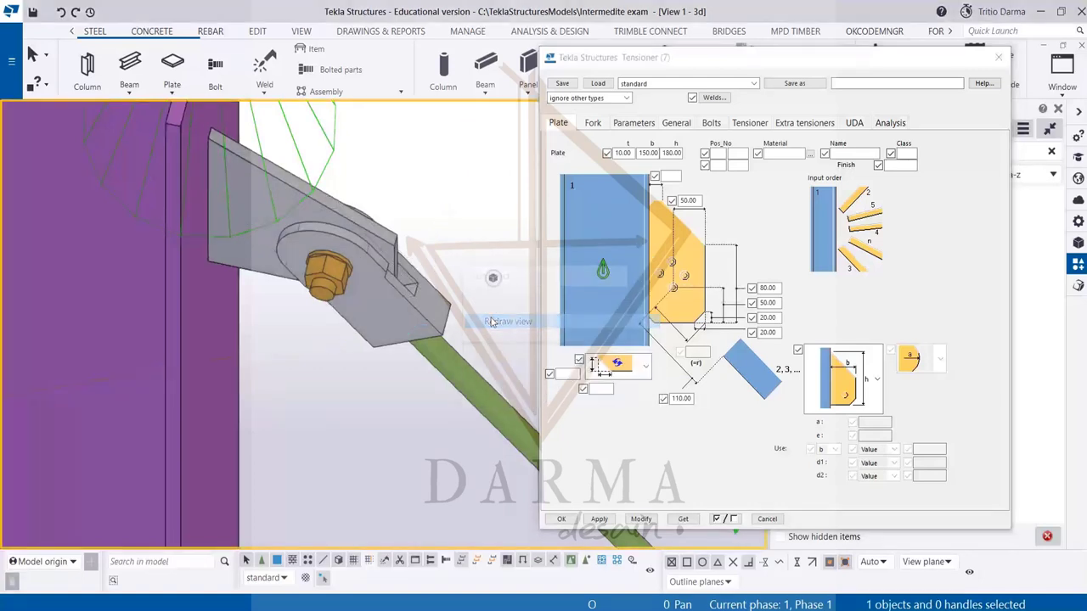
- Select the upper connection, switch its fork to Part 2, and apply the modification
click(382, 263)
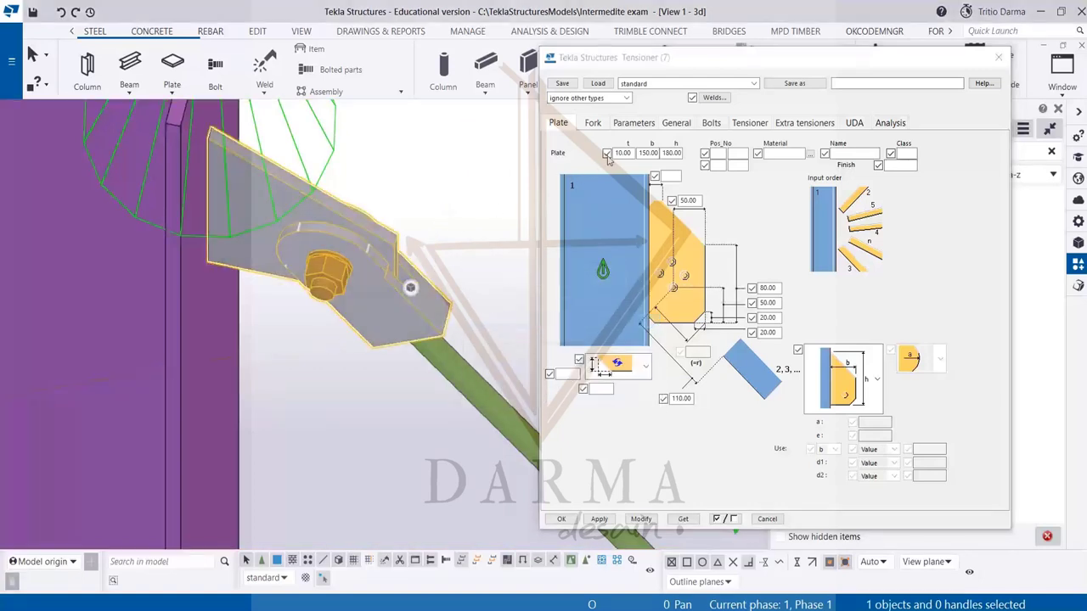
click(592, 124)
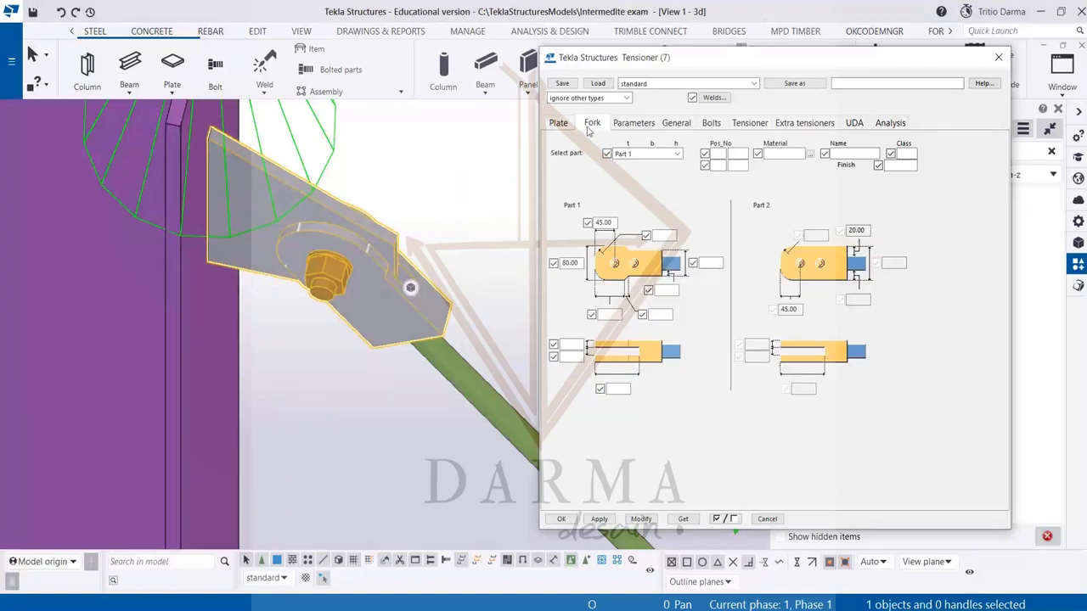
scroll(374, 300, up, 4)
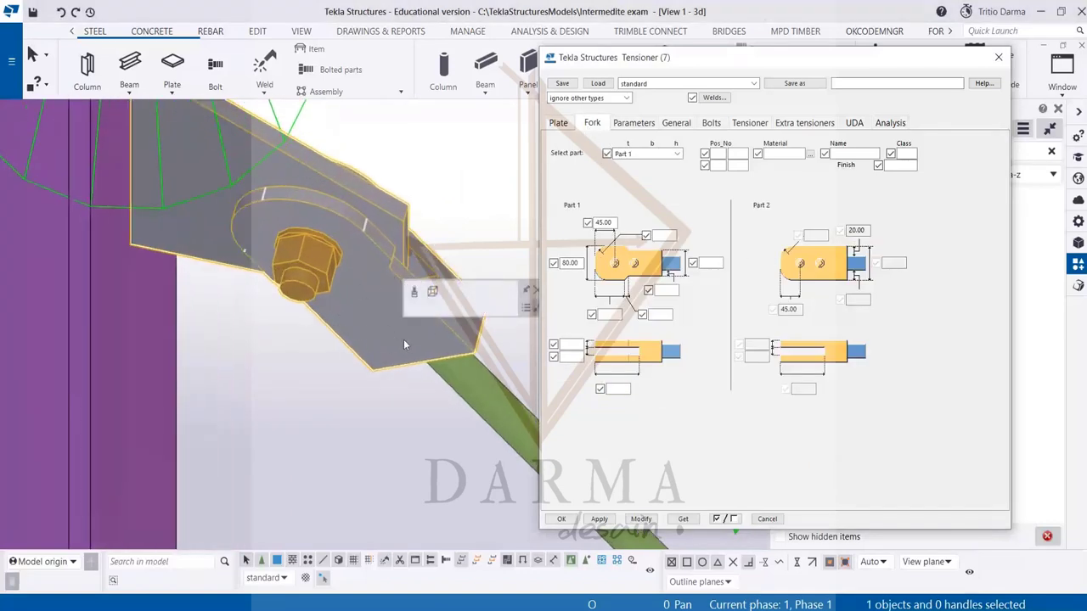
ctrl+middle_drag(389, 343, 407, 268)
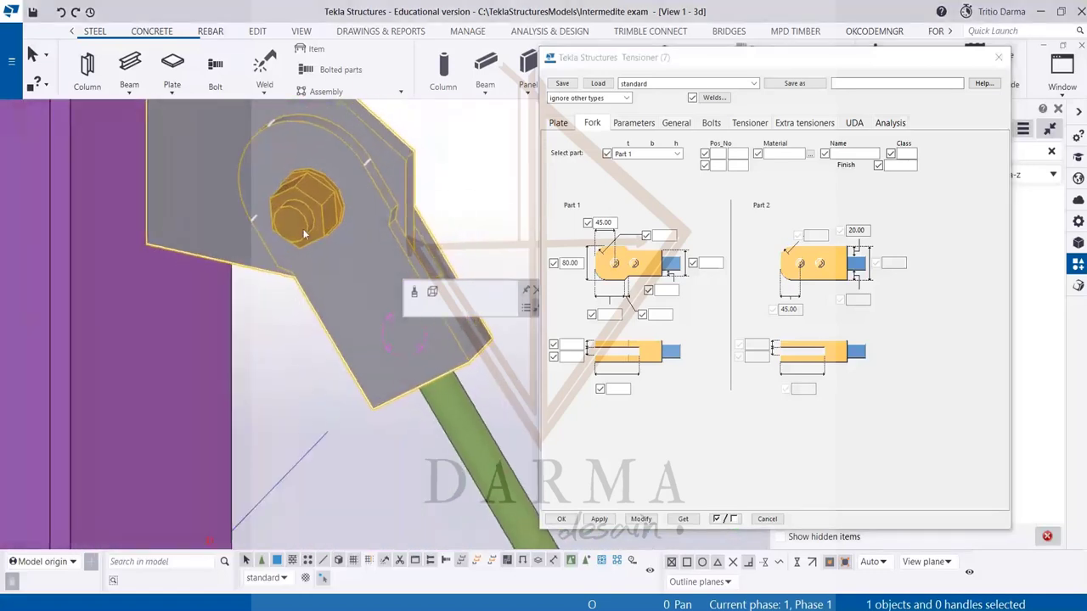
scroll(304, 234, down, 3)
click(663, 154)
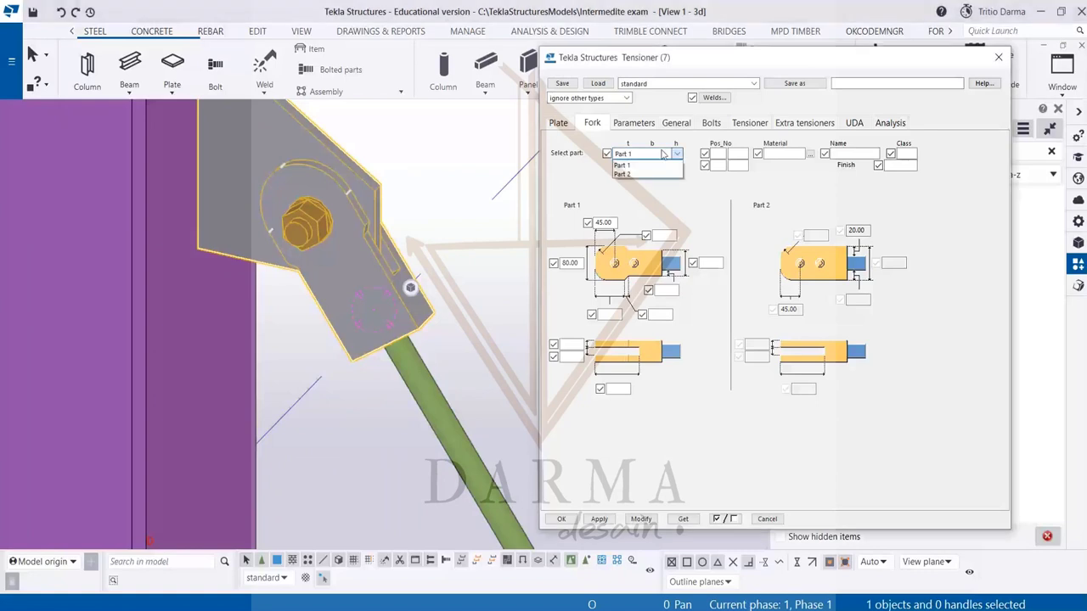
click(648, 174)
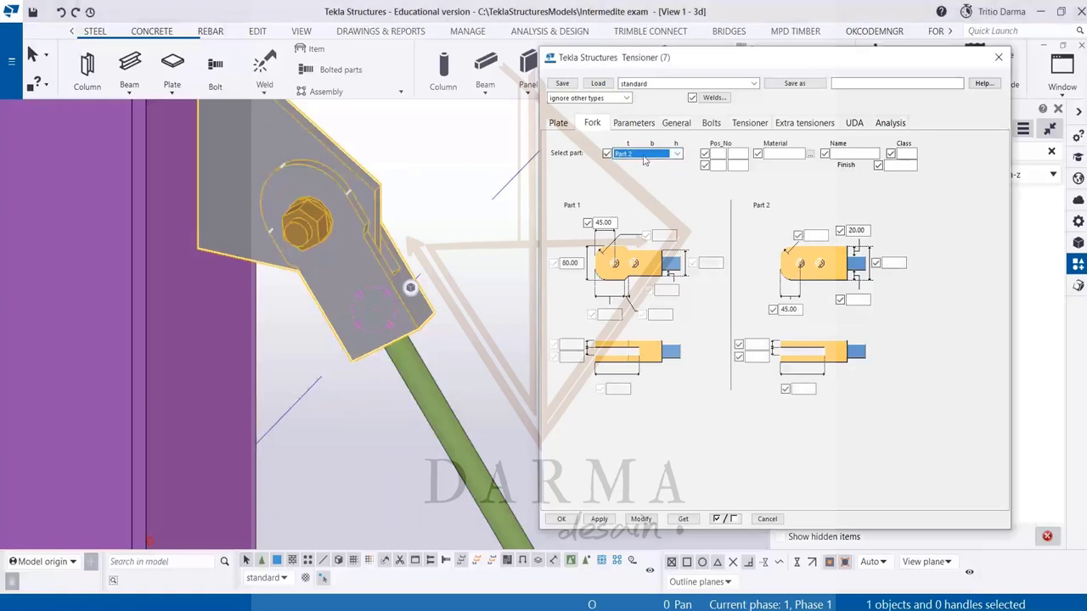
click(641, 519)
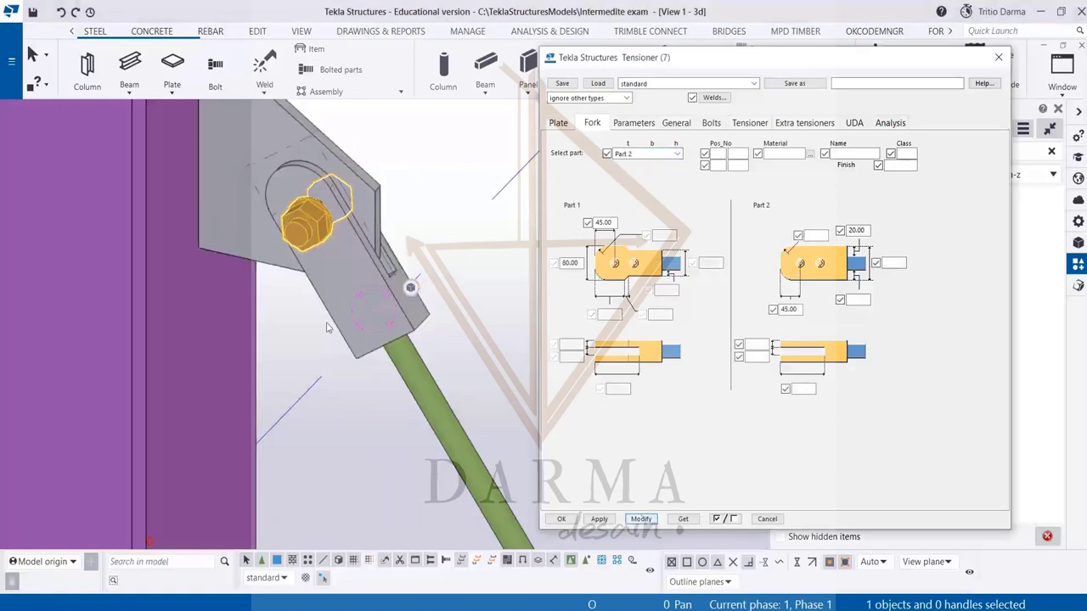
ctrl+middle_drag(330, 327, 348, 248)
scroll(311, 268, up, 2)
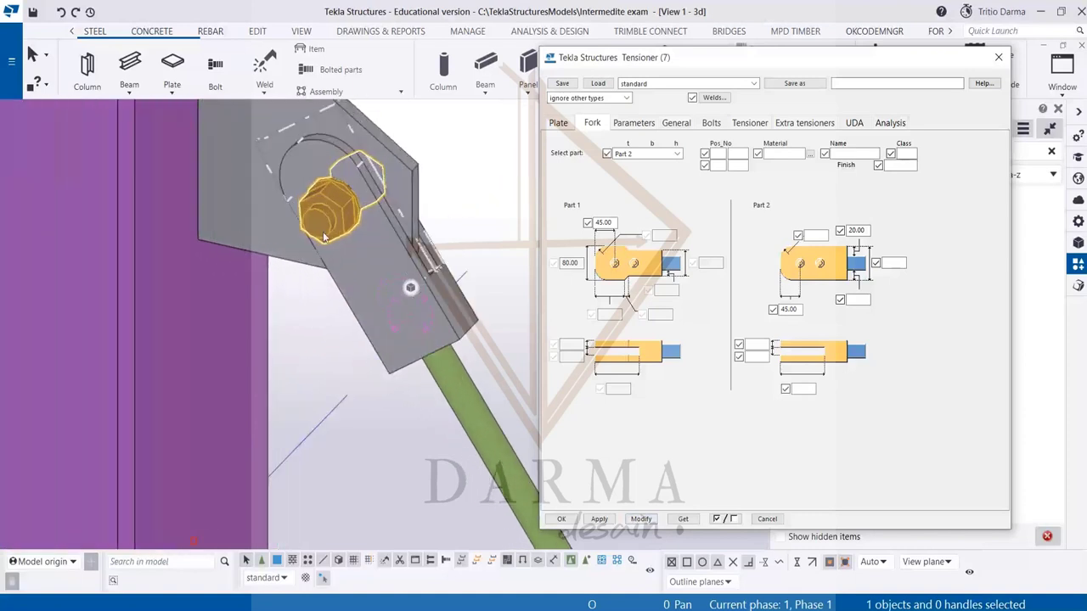
- Switch the upper connection's fork back to Part 1 and apply the modification
click(652, 154)
click(637, 164)
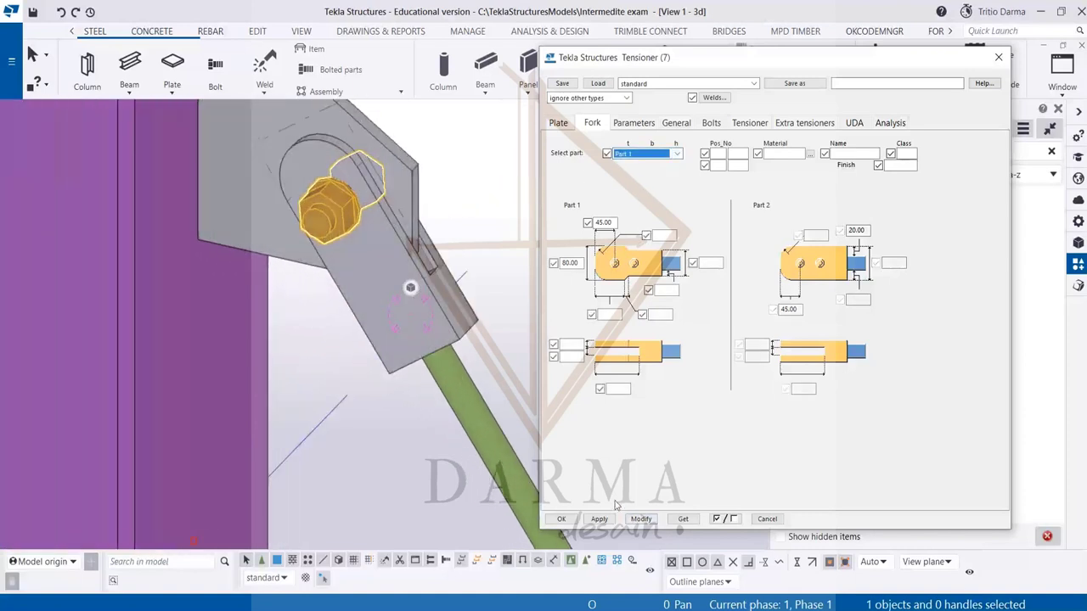
click(641, 519)
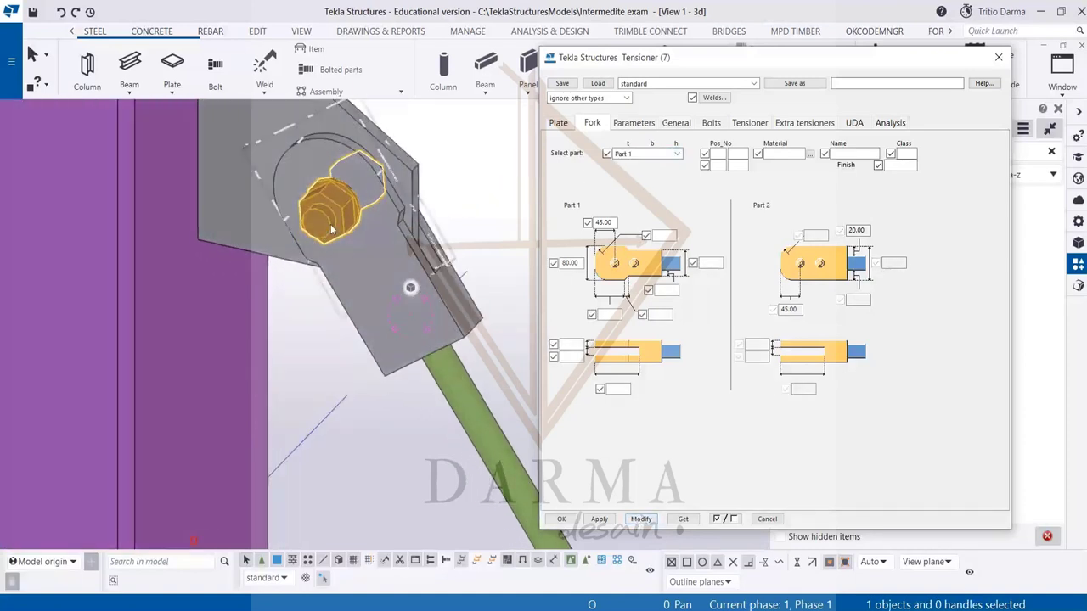
- Choose Part 2 for the fork again, apply the modification, and look at the fork's material options
click(641, 154)
click(632, 174)
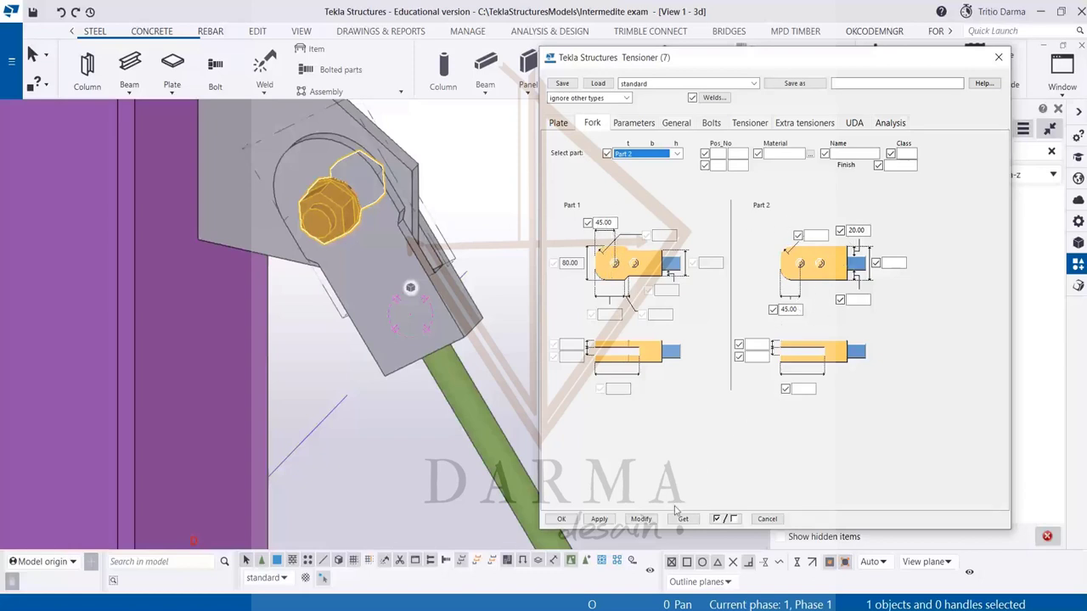
click(641, 519)
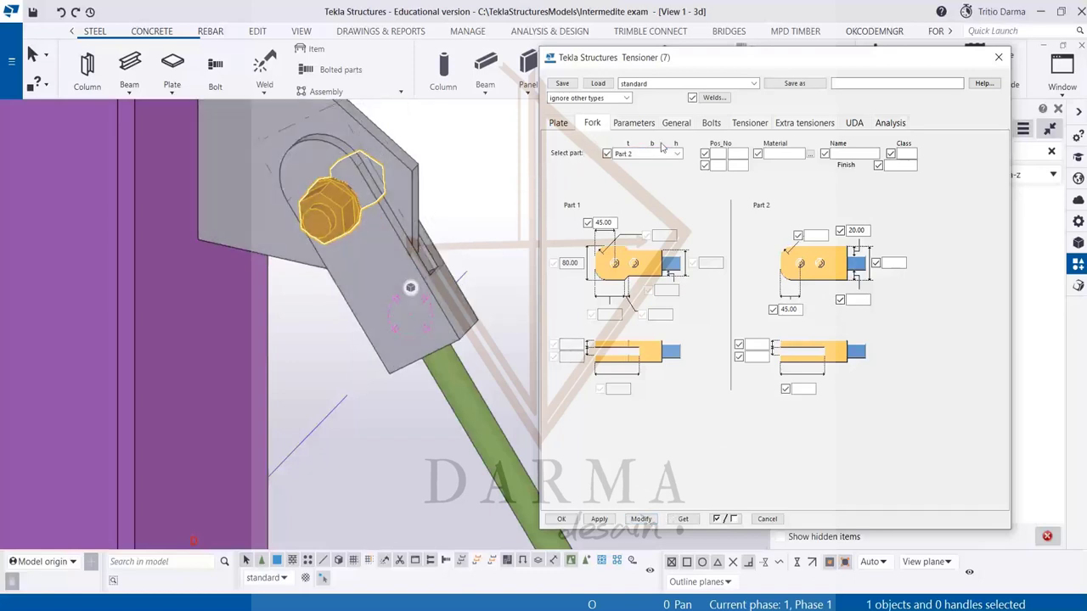
click(810, 154)
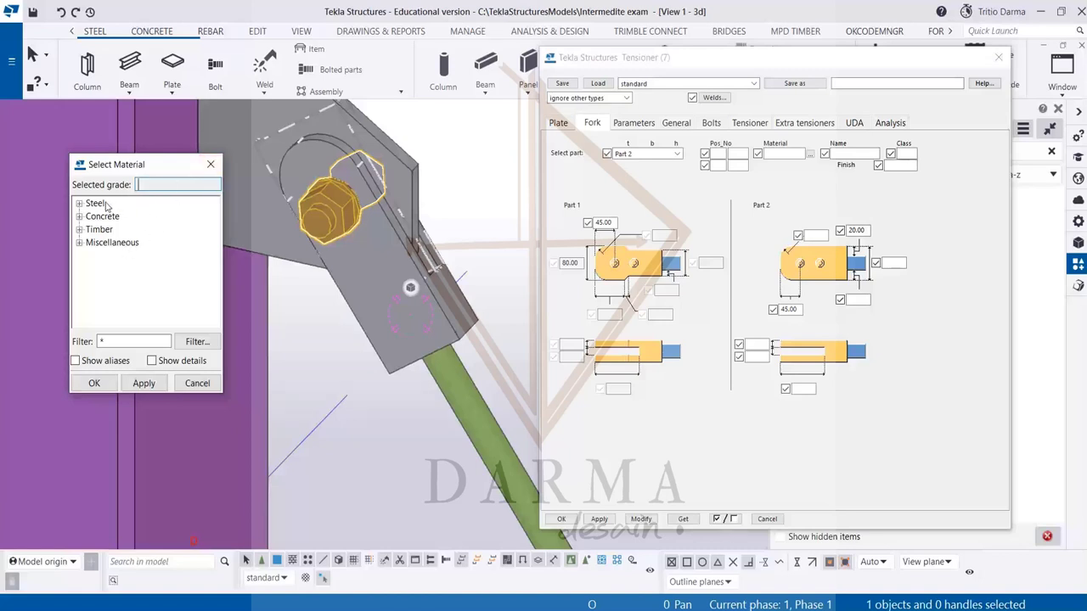
click(207, 173)
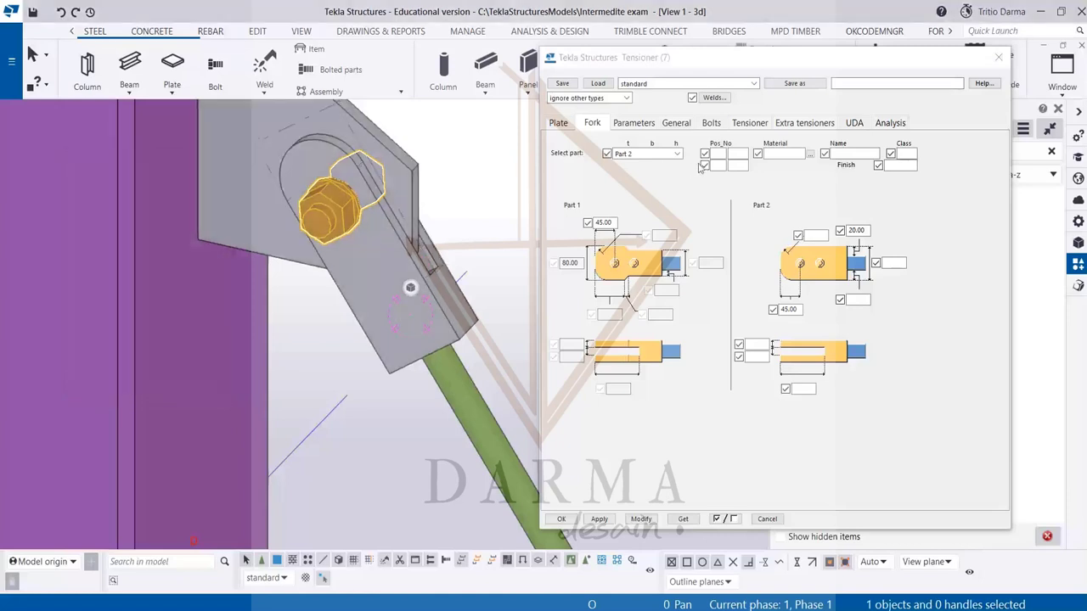
- Show the connection parameters, inspect where the plate meets the column, and reselect the upper connection
click(628, 124)
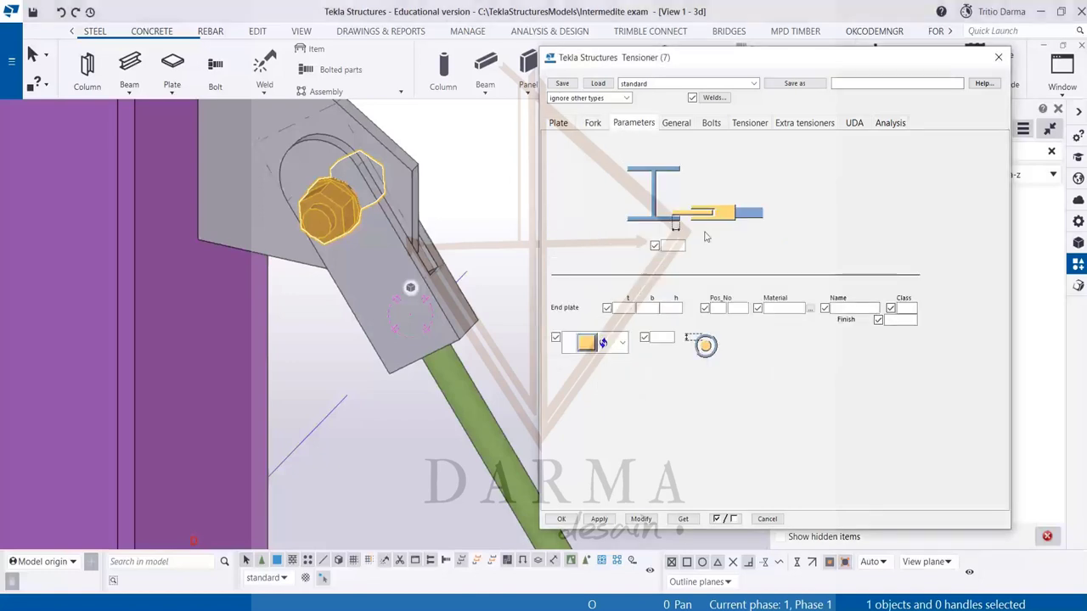
scroll(343, 281, down, 5)
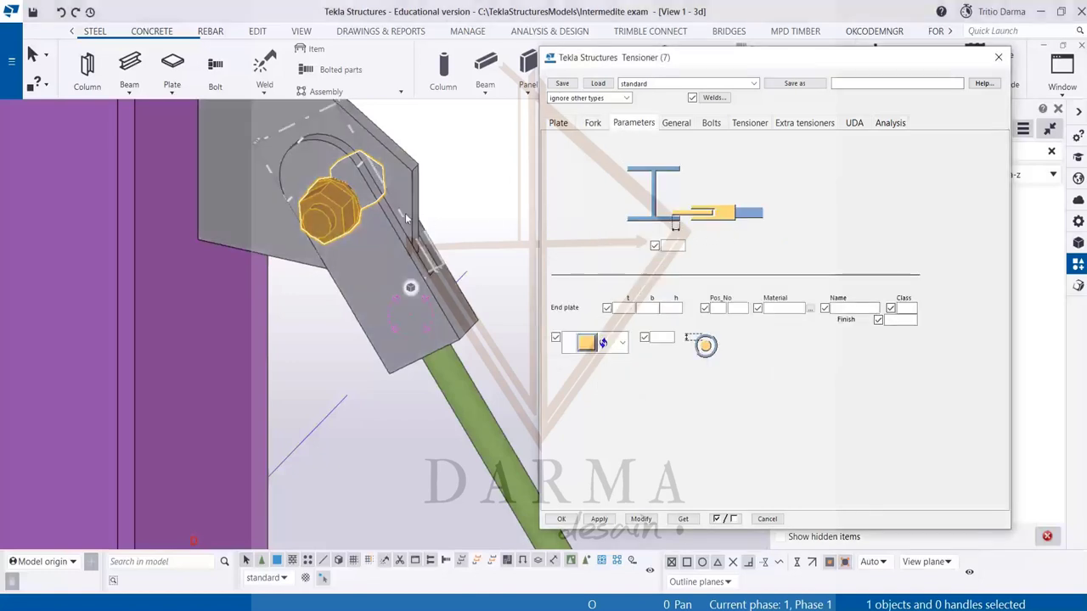
scroll(275, 151, up, 4)
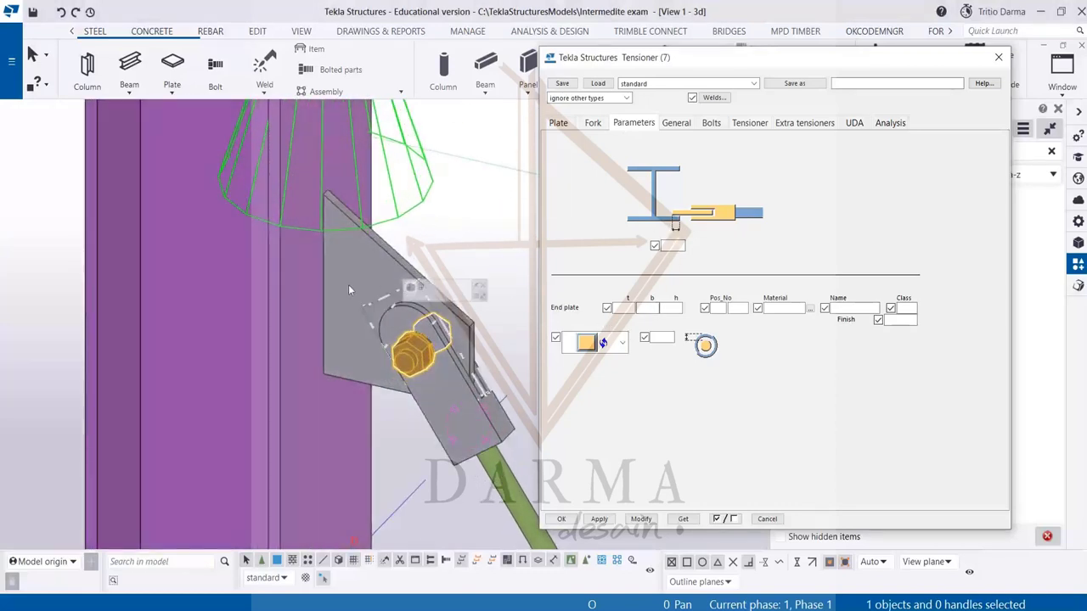
scroll(327, 287, up, 3)
click(278, 252)
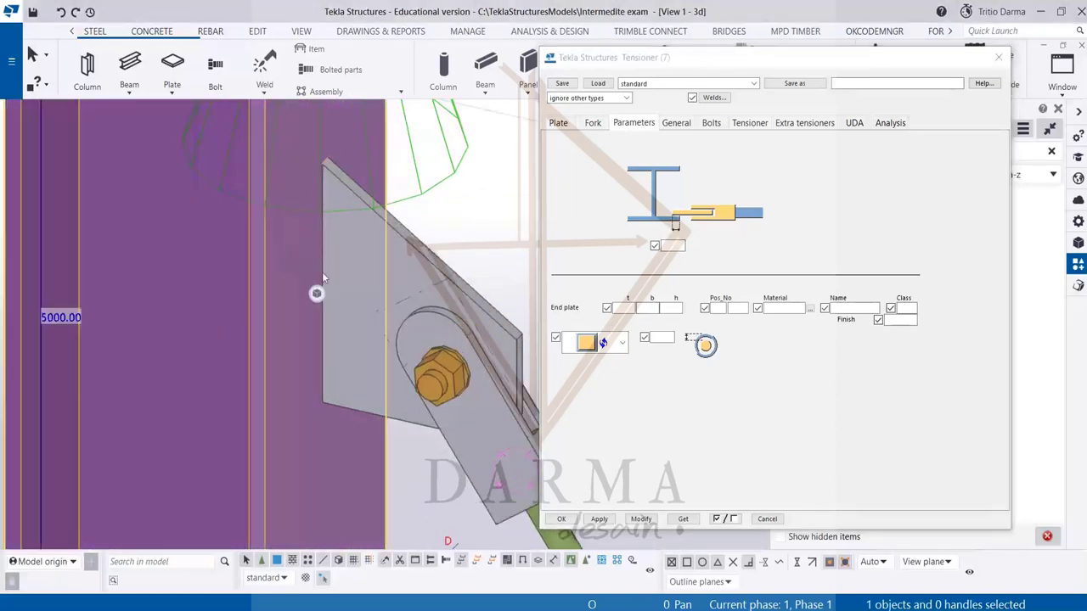
scroll(332, 273, down, 3)
click(359, 268)
scroll(435, 261, up, 2)
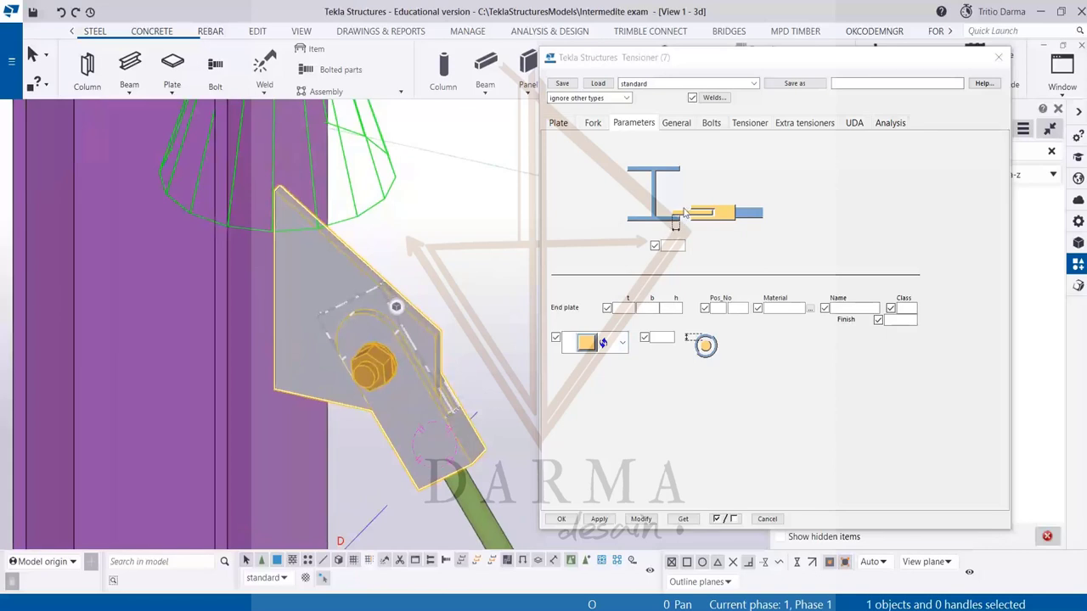
- Set the plate's offset at the column flange to 100 mm and apply the modification
click(665, 244)
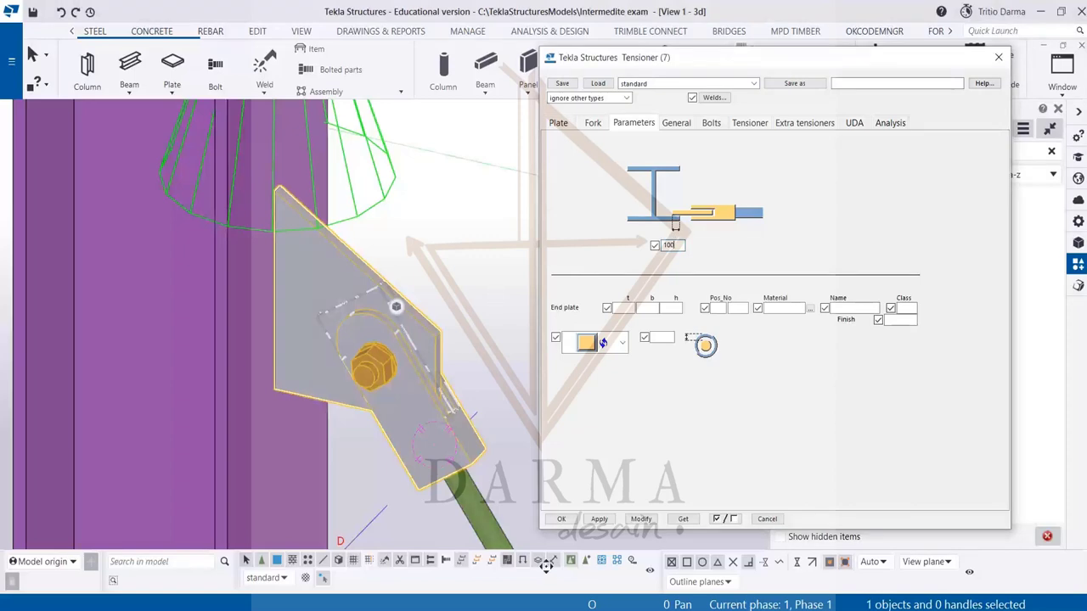
click(641, 519)
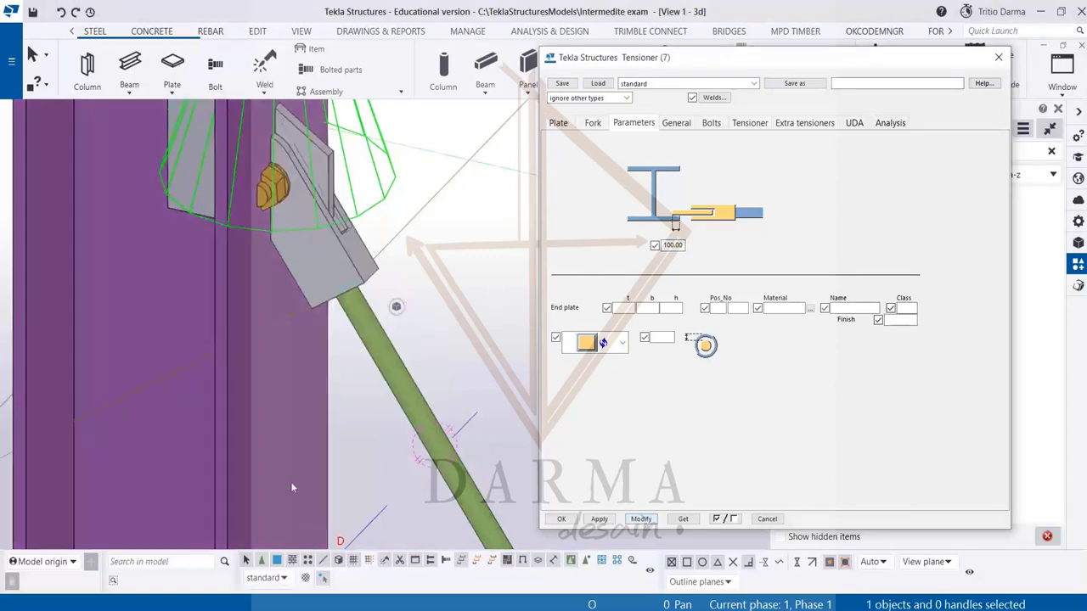
scroll(292, 482, down, 2)
mouse_move(357, 289)
ctrl+middle_down()
mouse_move(252, 181)
mouse_move(205, 180)
ctrl+middle_up()
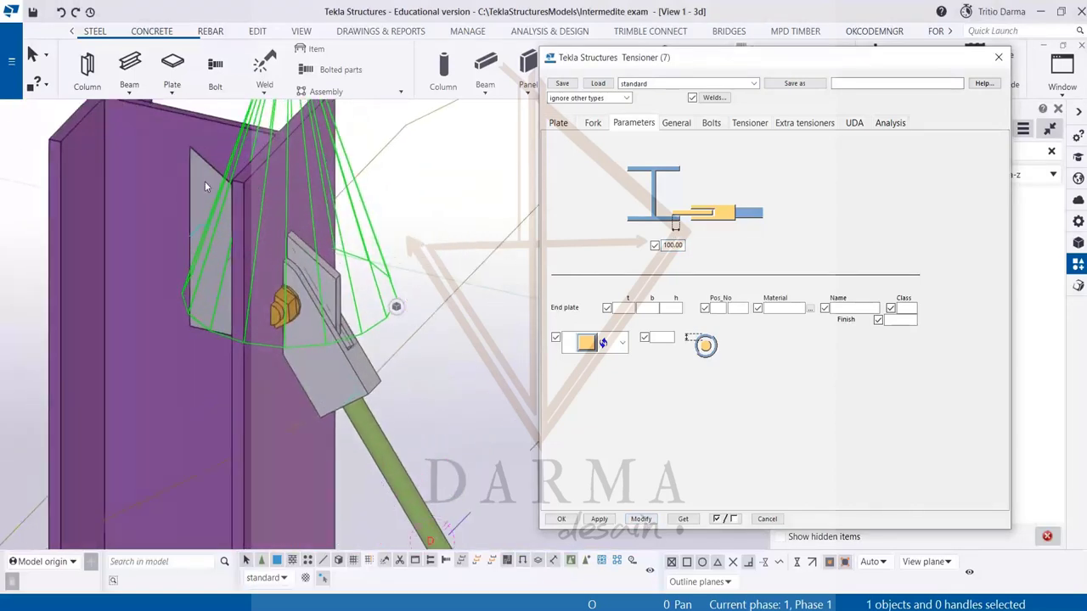
- Clear the plate's offset value at the column flange and apply the modification
double_click(667, 245)
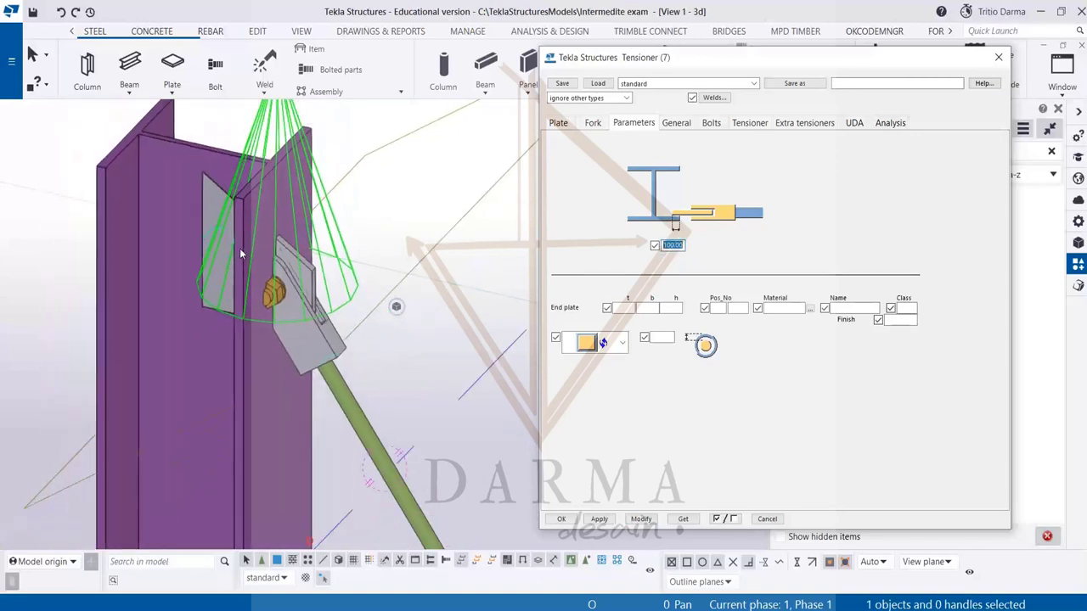
ctrl+middle_drag(240, 248, 281, 163)
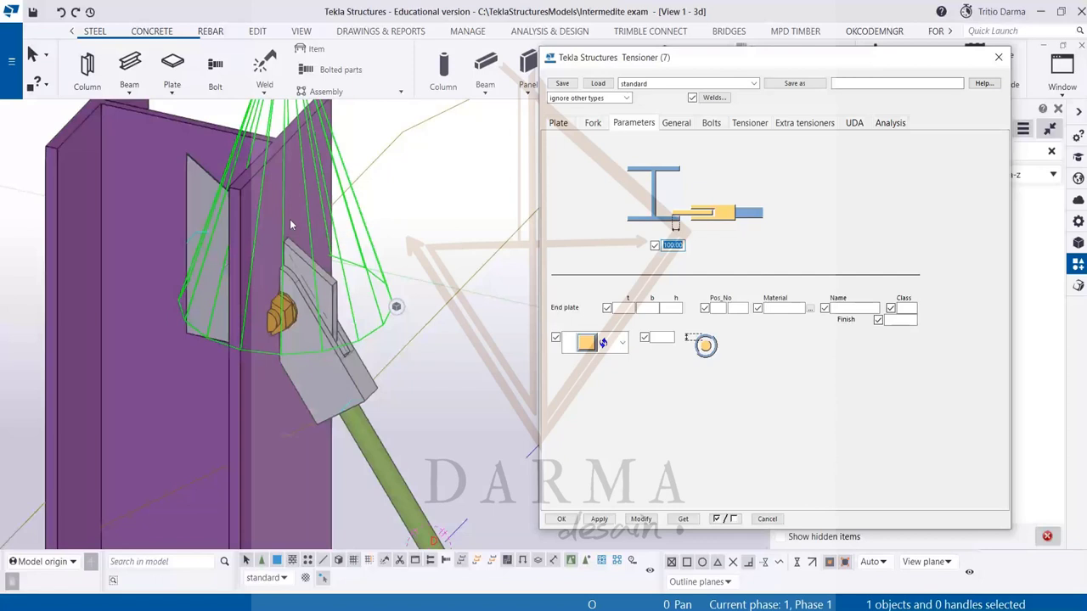
key(BackSpace)
click(641, 521)
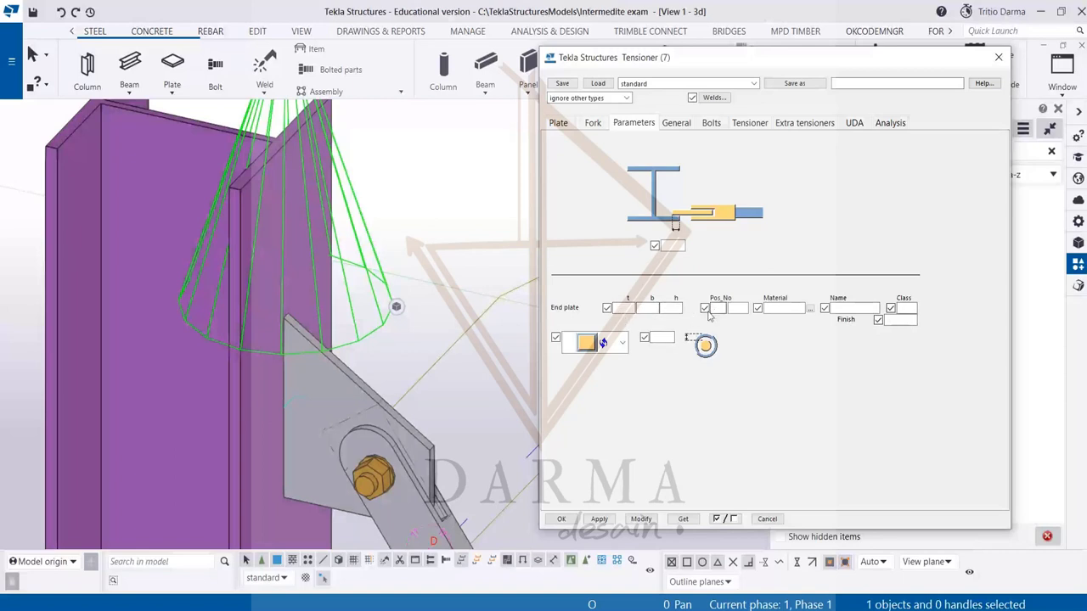
- Add a rectangular end plate to the fork with t 10, b 100 and h 200 mm, and apply the modification
click(616, 345)
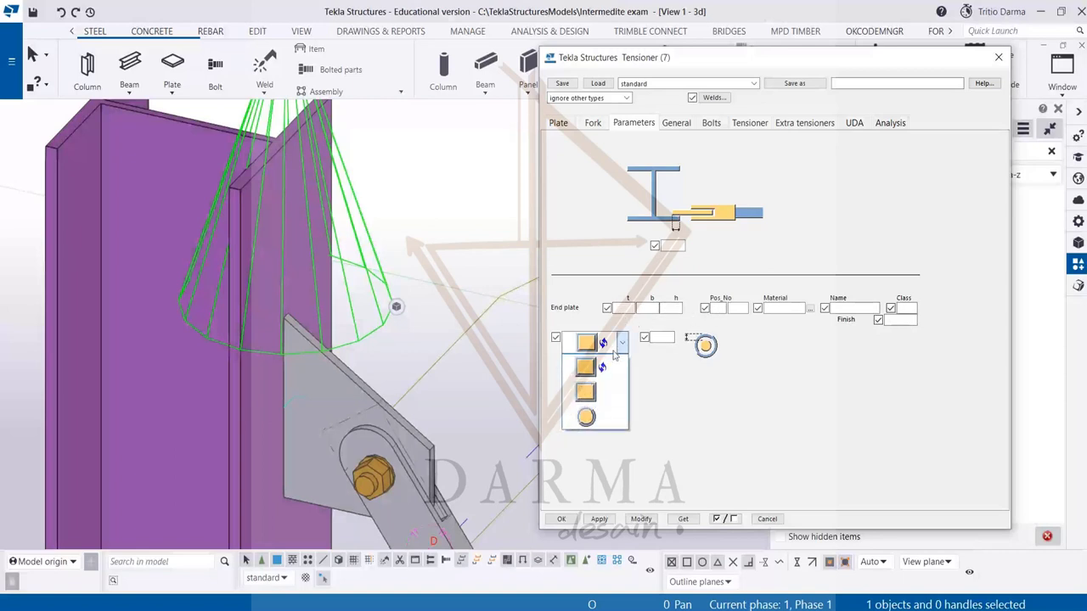
click(598, 395)
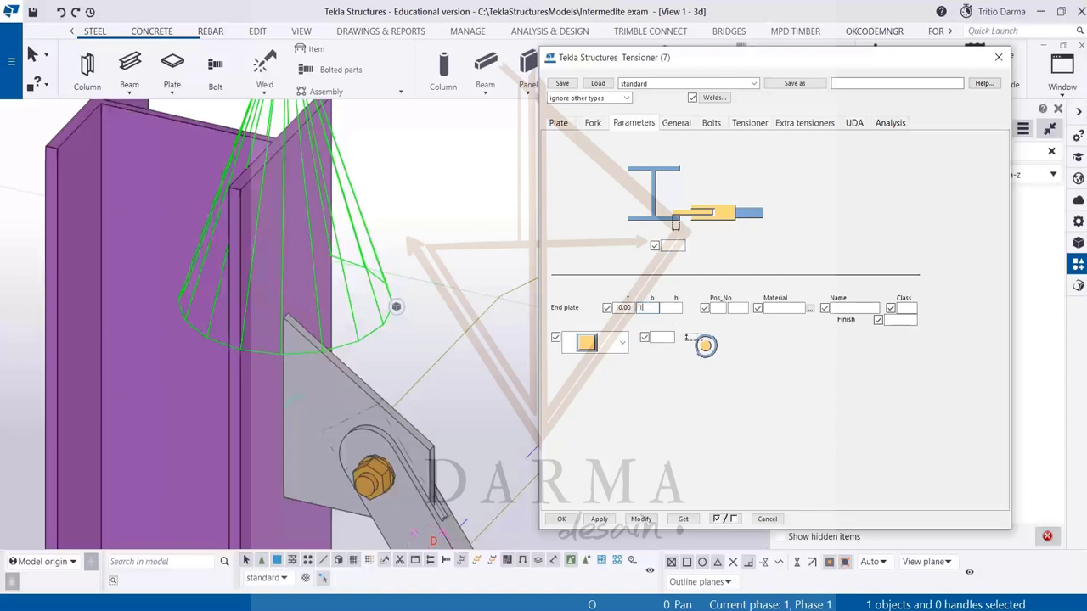
key(shift+Tab)
click(675, 309)
click(639, 520)
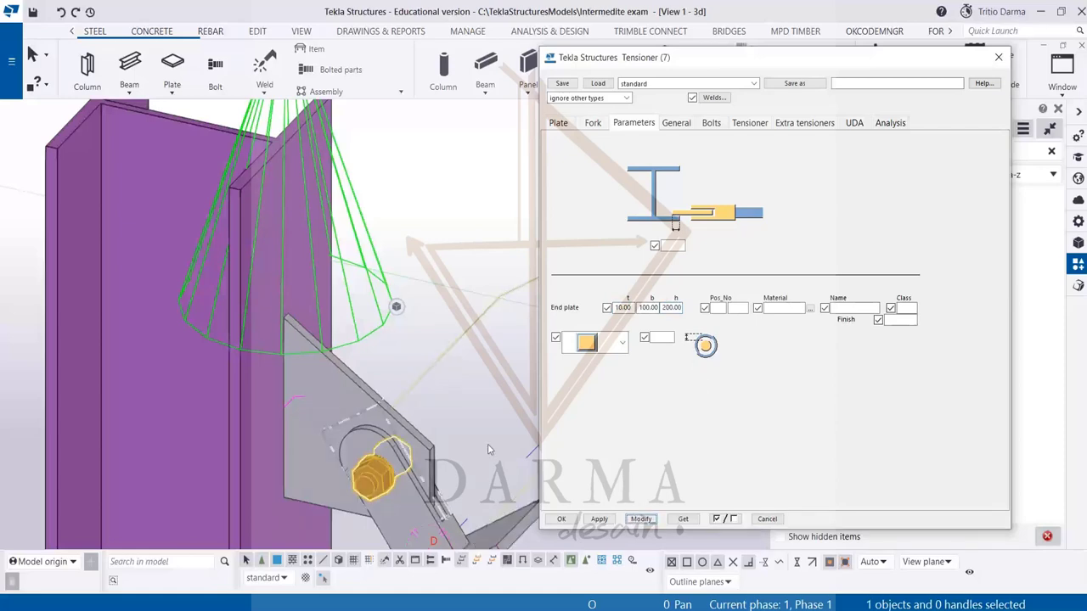
scroll(388, 327, down, 3)
scroll(435, 489, up, 5)
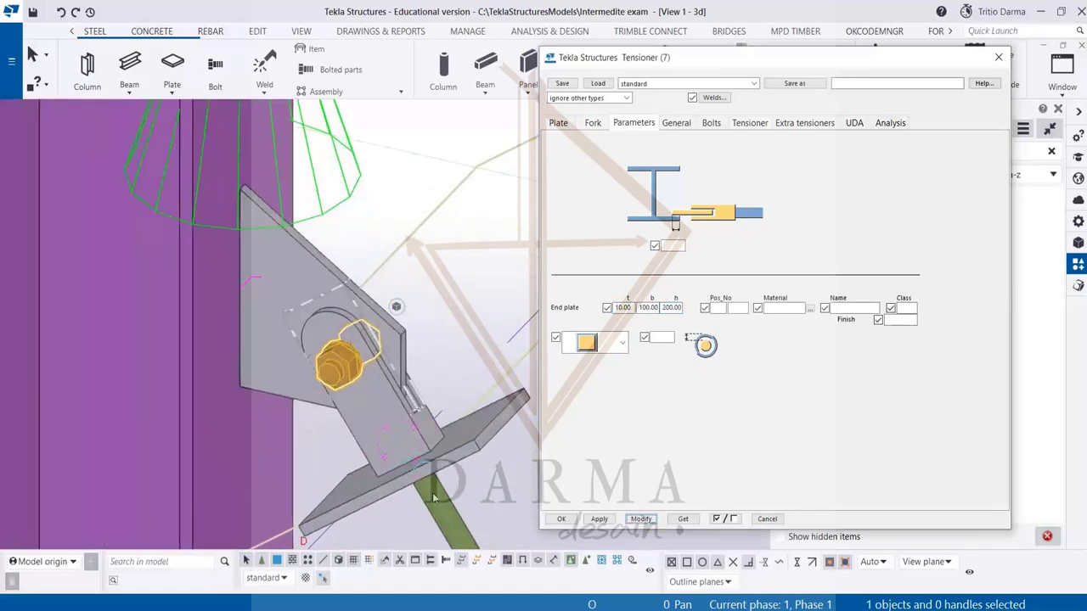
middle_drag(438, 482, 302, 415)
- Clear the end plate's thickness, width and height values
drag(634, 308, 578, 308)
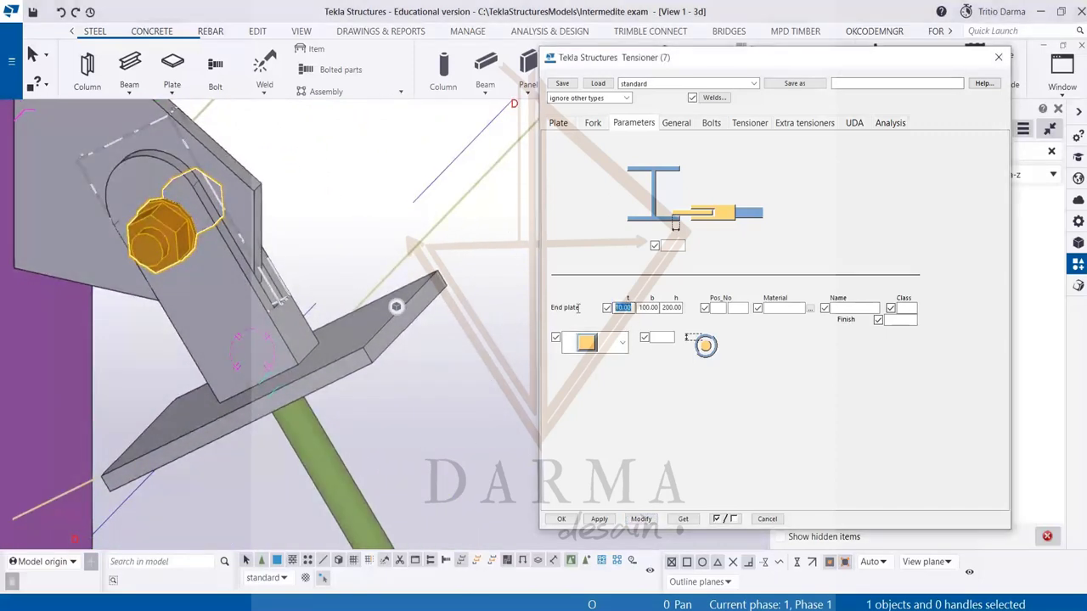
key(Delete)
double_click(640, 308)
key(BackSpace)
double_click(662, 307)
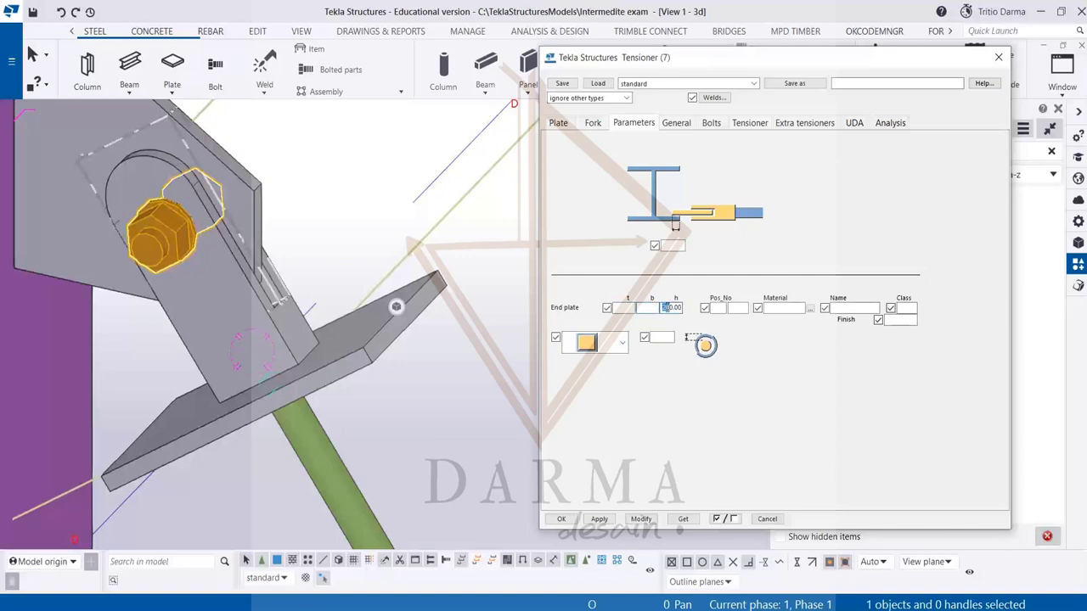
key(BackSpace)
- Set the connection's bolt size to 12 after checking its general settings
click(685, 125)
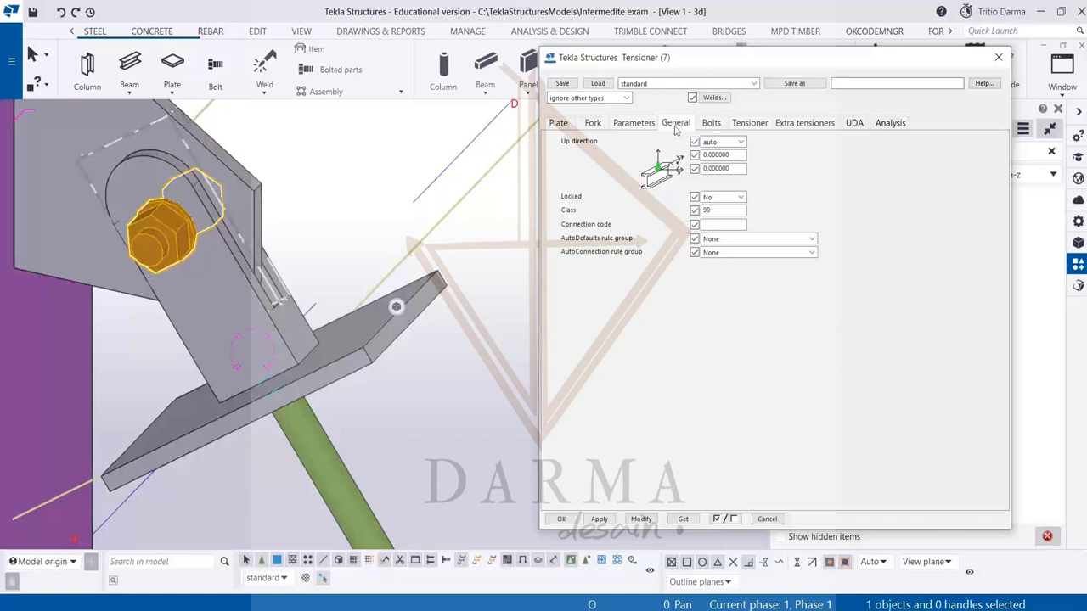
click(716, 126)
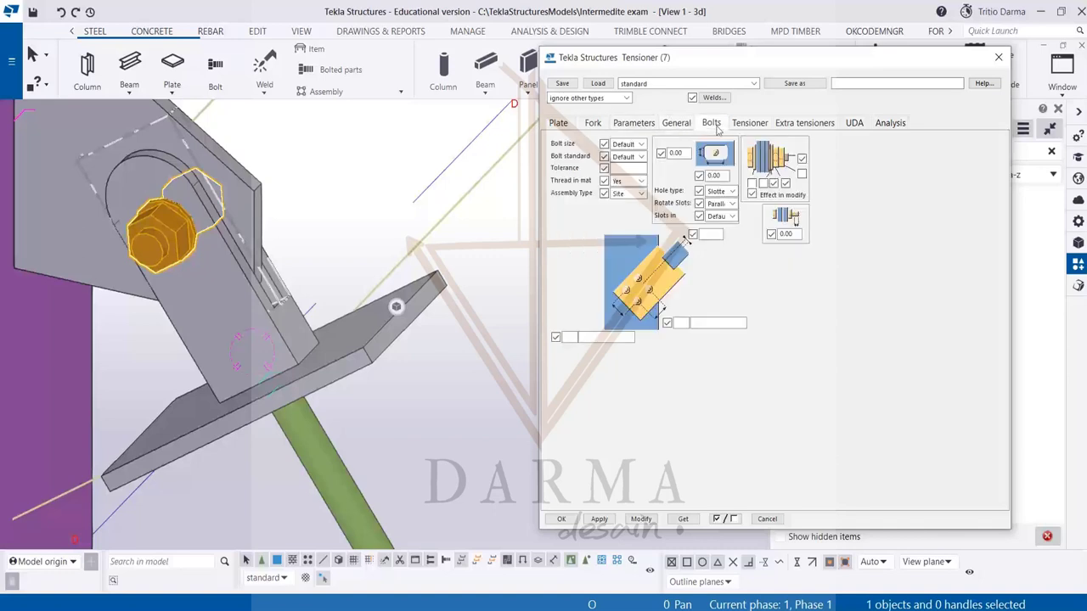
click(628, 148)
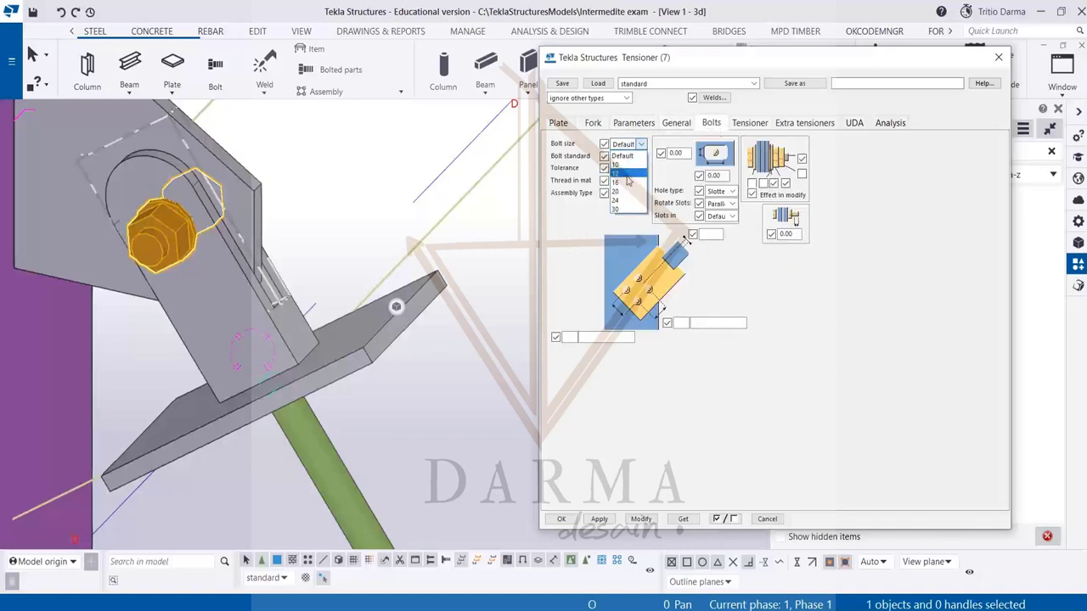
click(624, 174)
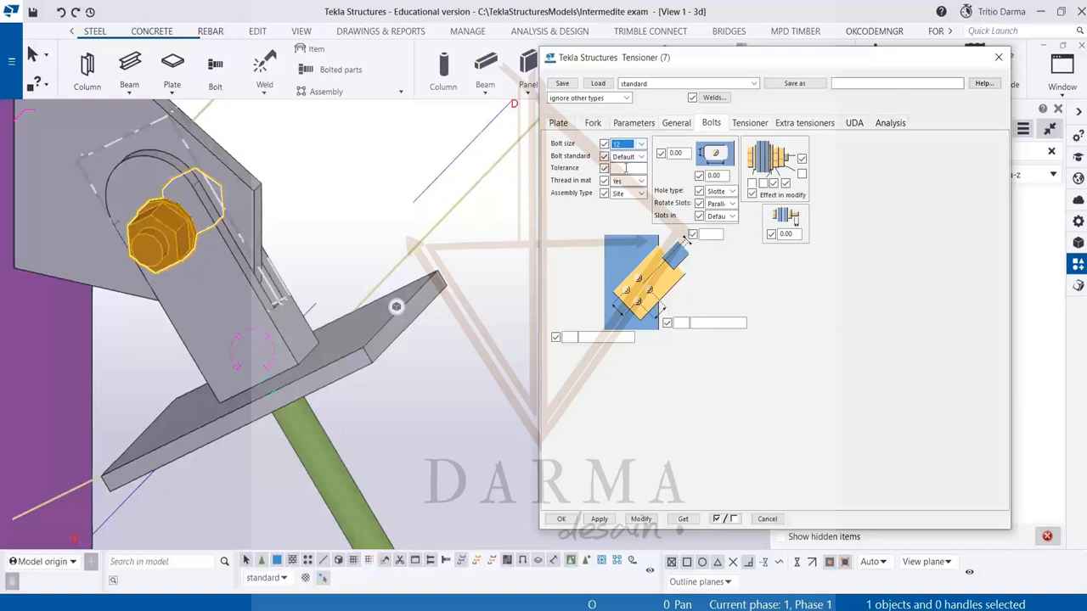
- Apply the size 12 bolt to the connection, keeping the default bolt standard
click(641, 519)
scroll(227, 338, down, 2)
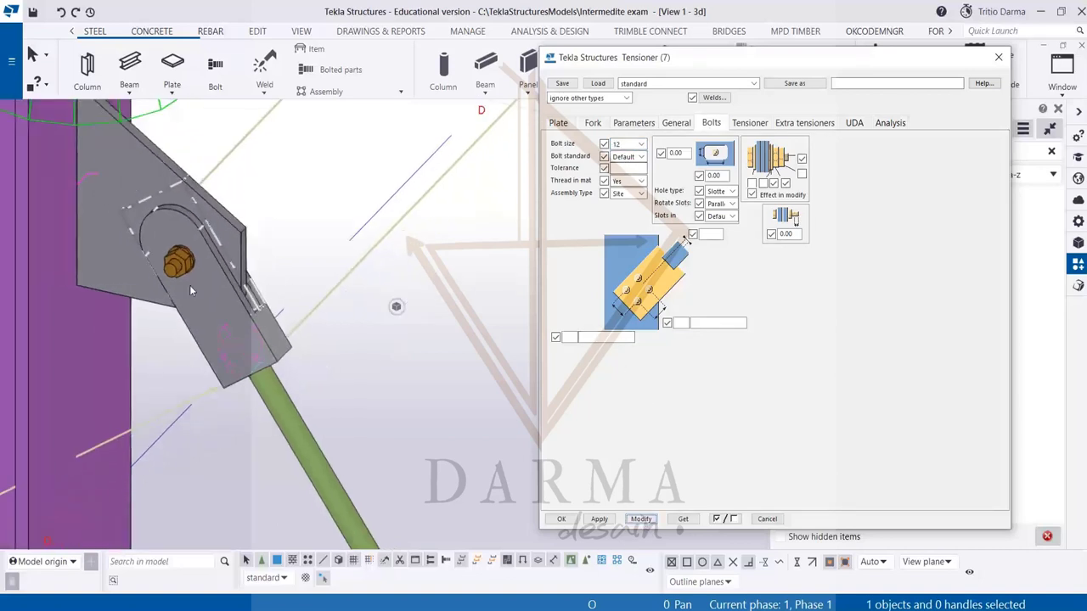
scroll(180, 270, up, 3)
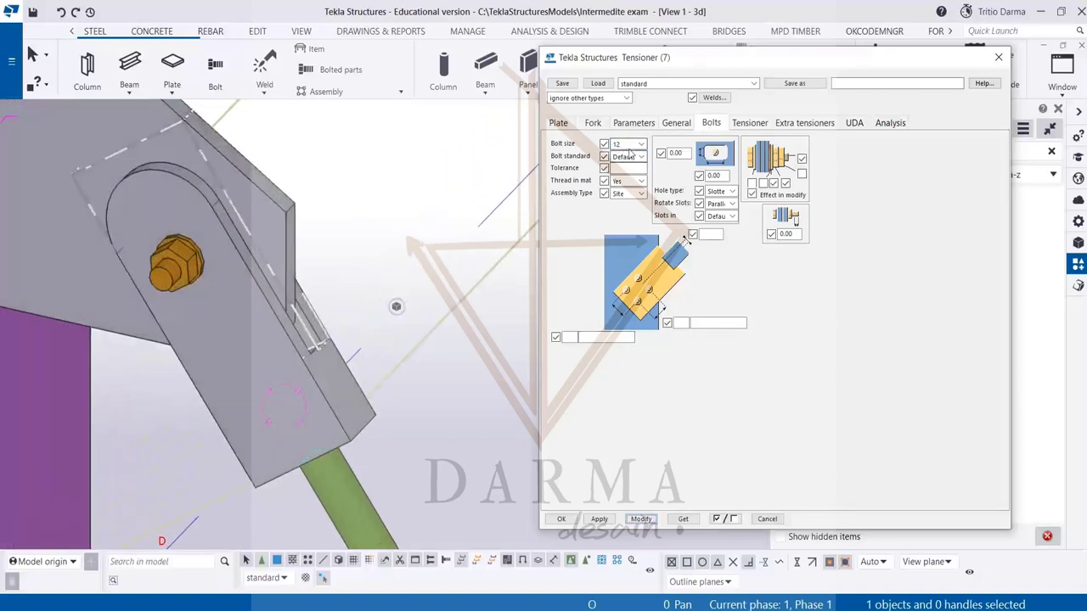
click(628, 160)
click(628, 161)
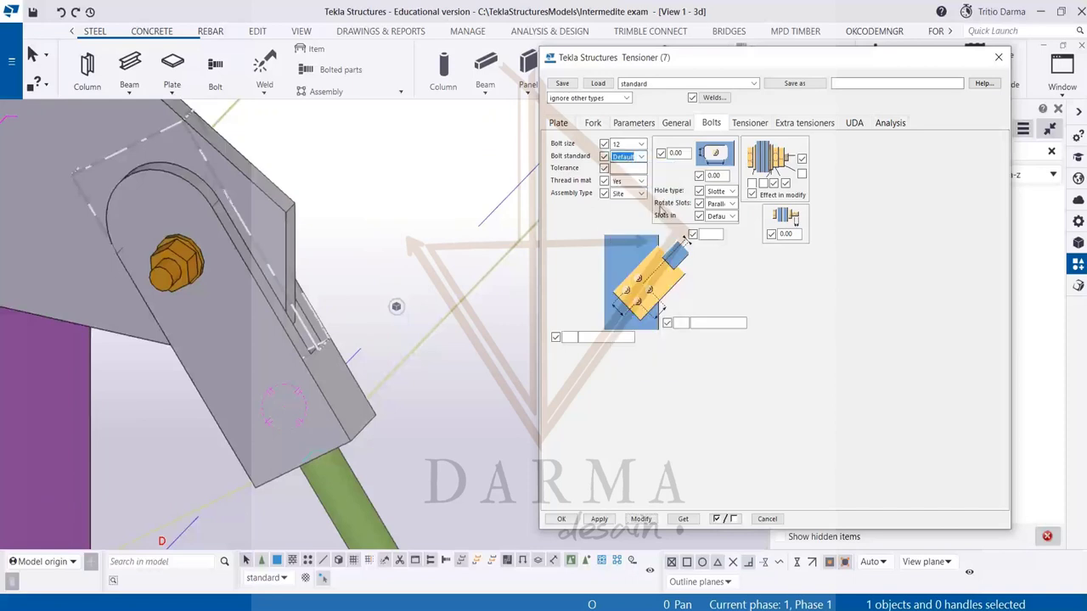
scroll(174, 270, down, 2)
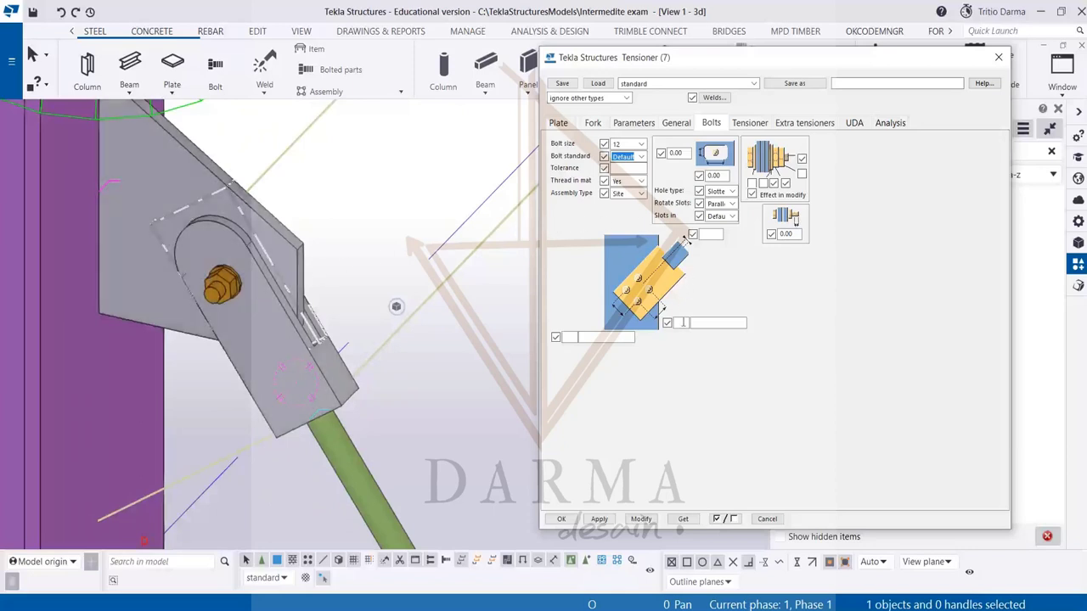
- Set the connection to 2 bolts along the brace with 50 mm spacing and apply the modification
click(682, 324)
click(641, 519)
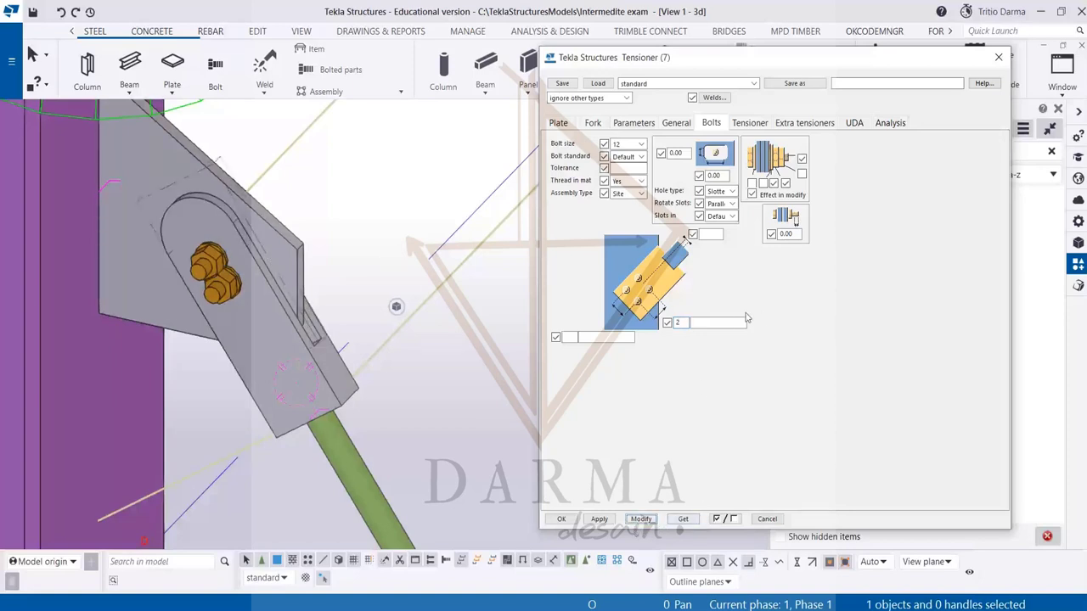
click(709, 326)
click(649, 521)
scroll(228, 245, up, 8)
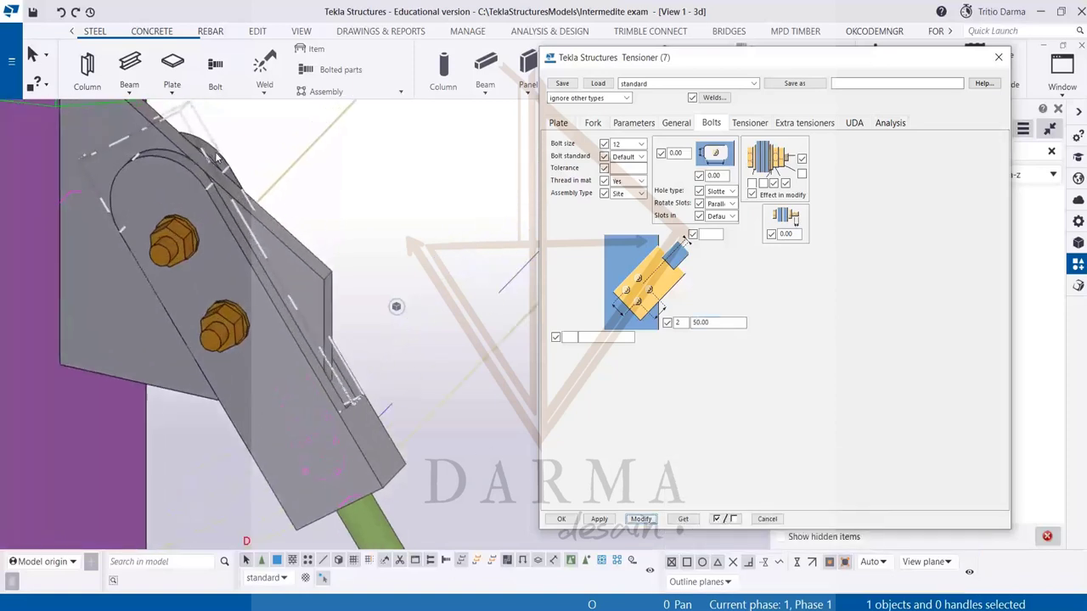
- Reduce the bolt spacing to 30 mm and the bolt size to 10, and apply the modification
drag(718, 323, 680, 324)
text(30)
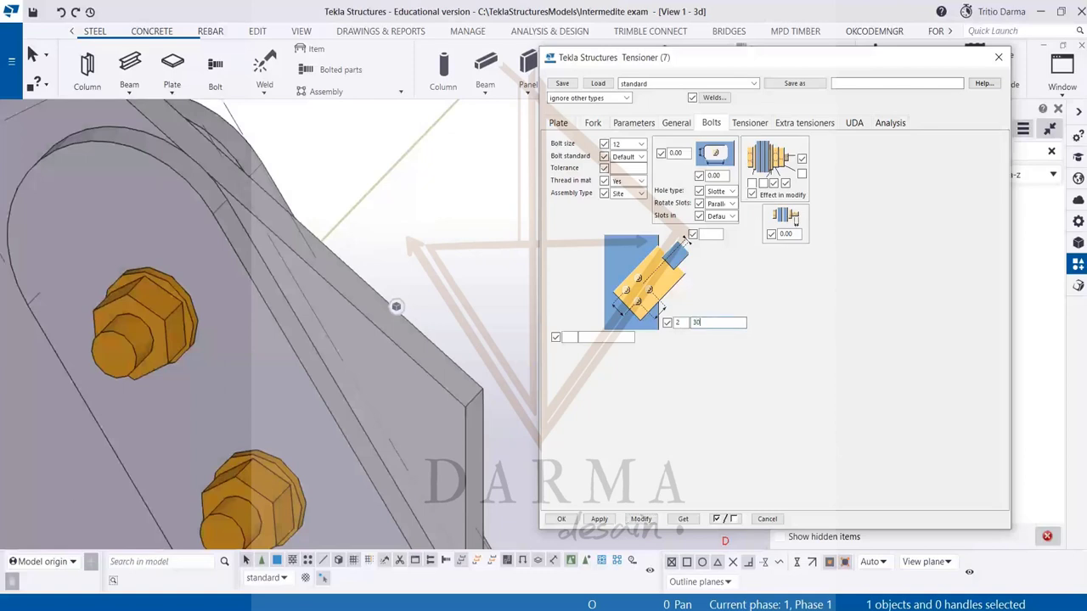
click(641, 144)
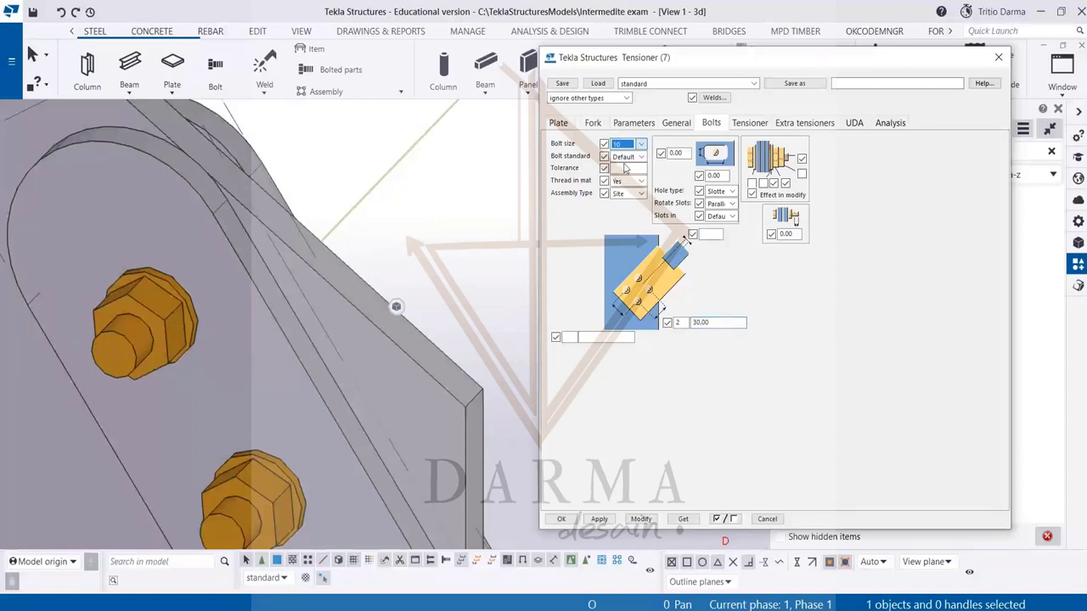
click(625, 156)
click(641, 518)
scroll(404, 354, down, 5)
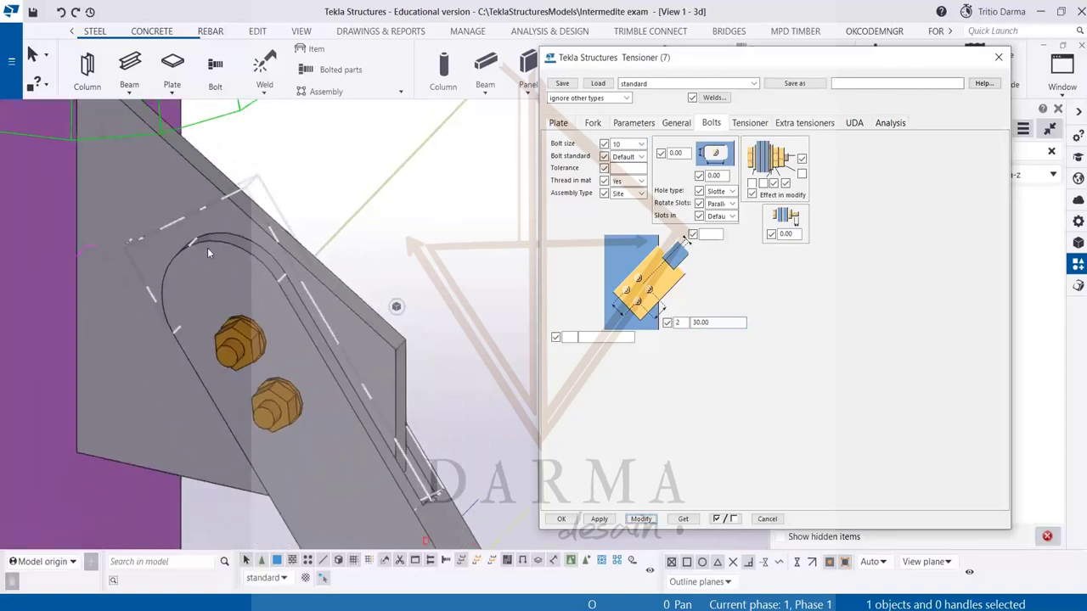
scroll(221, 299, down, 5)
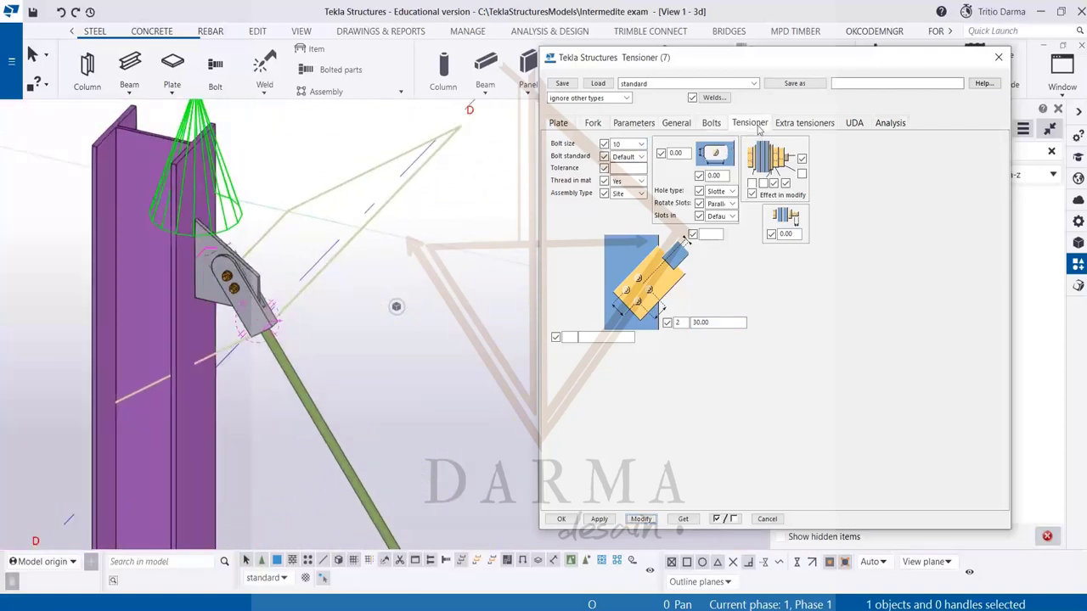
- Choose the tensioner type that adds part B and a plain tensioner sleeve between the fork and the brace rod
click(750, 123)
scroll(350, 213, down, 2)
scroll(371, 167, down, 5)
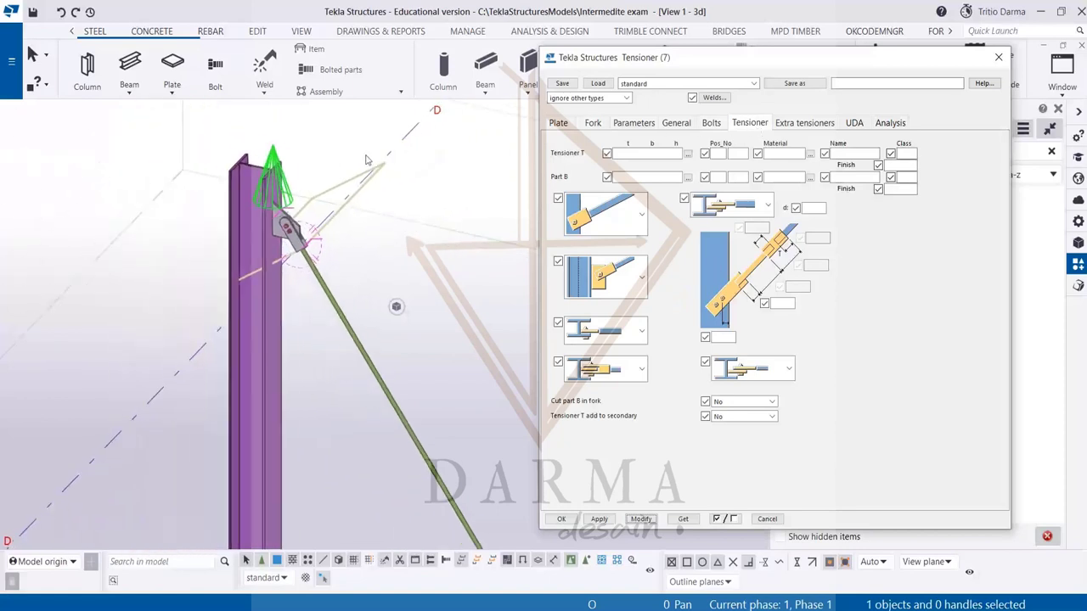
scroll(350, 340, up, 4)
scroll(261, 123, up, 5)
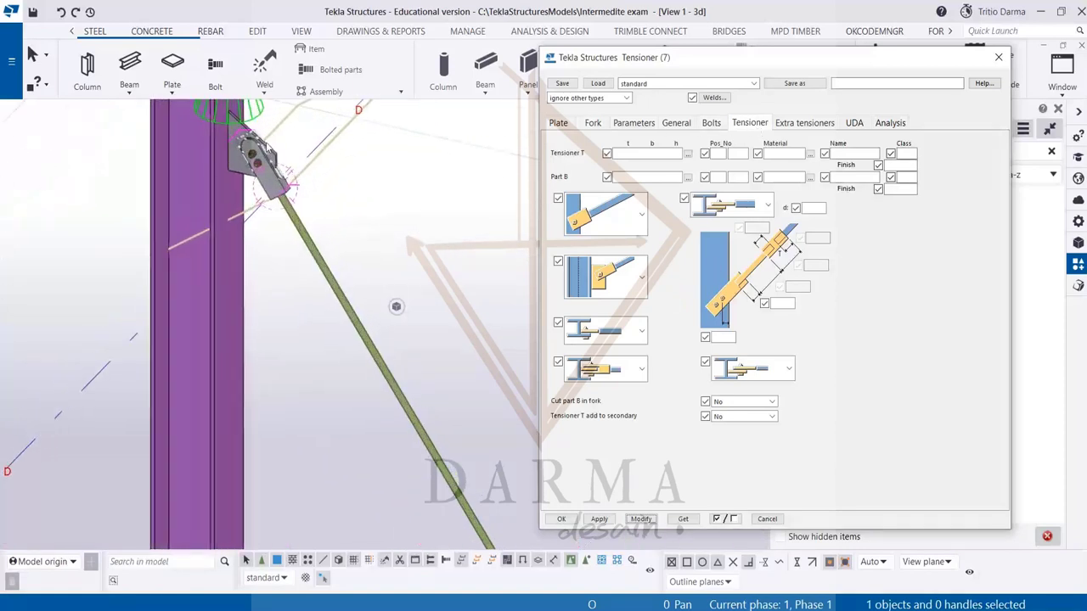
click(641, 216)
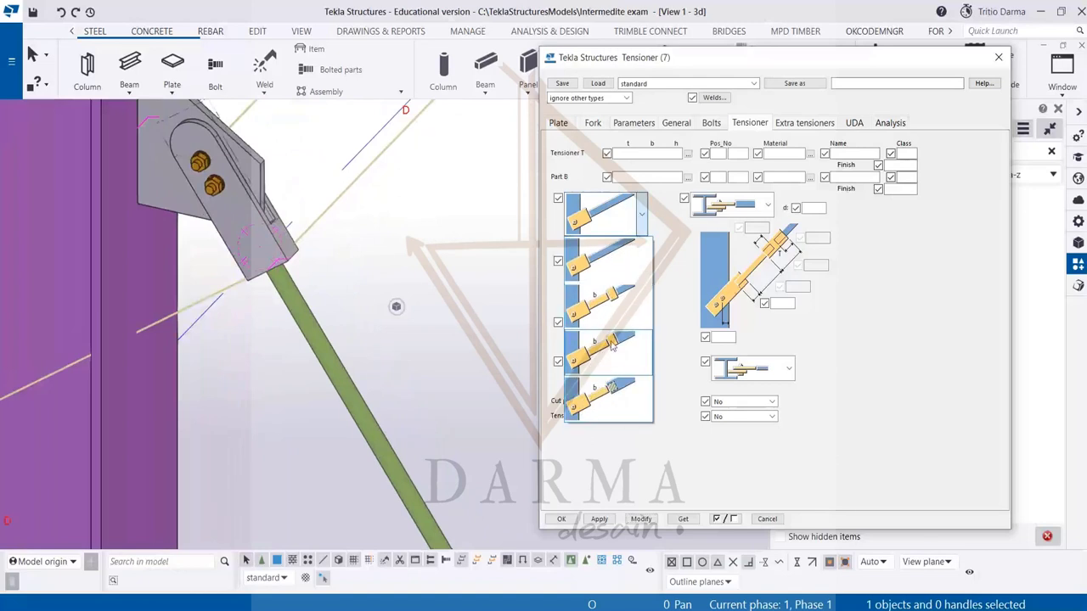
click(596, 308)
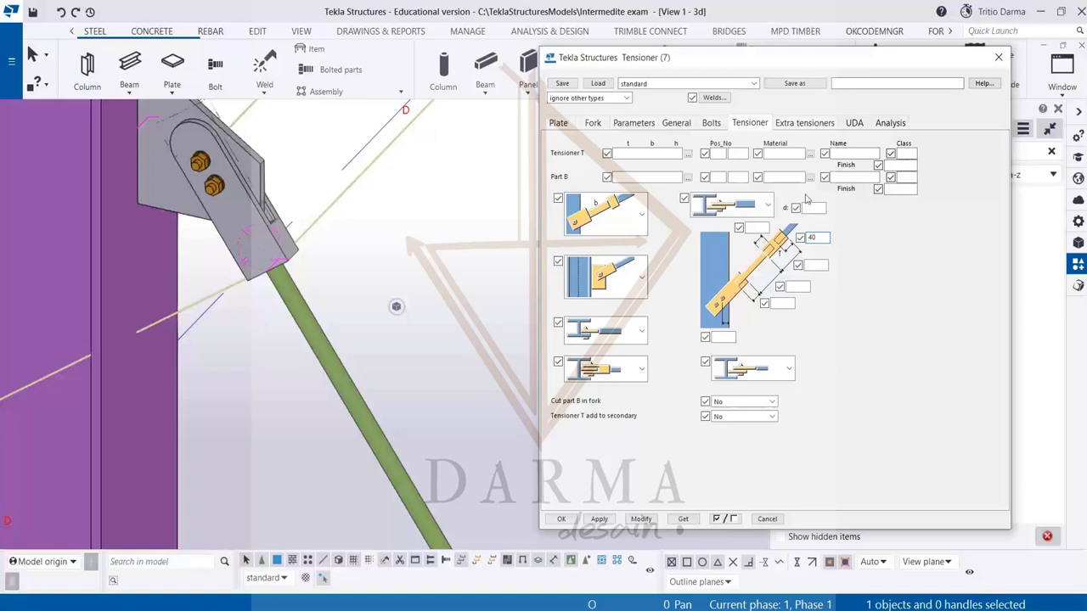
- Set both tensioner end dimensions to 40 mm, the two lengths to 100 mm and the fork-side dimension to 40 mm, and apply the modification
click(820, 265)
click(758, 227)
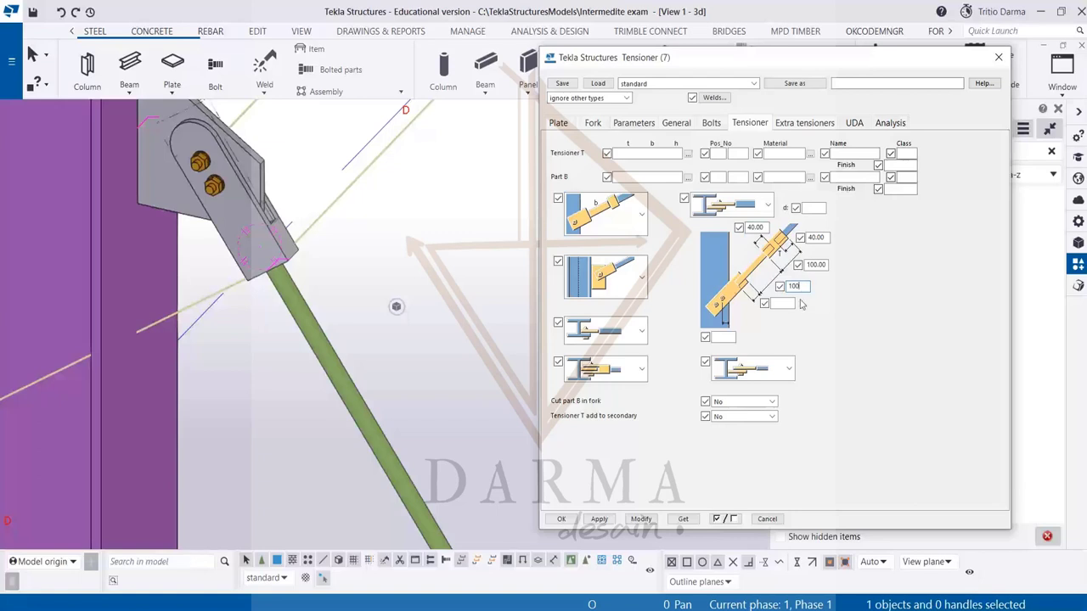
click(787, 305)
text(40)
click(643, 520)
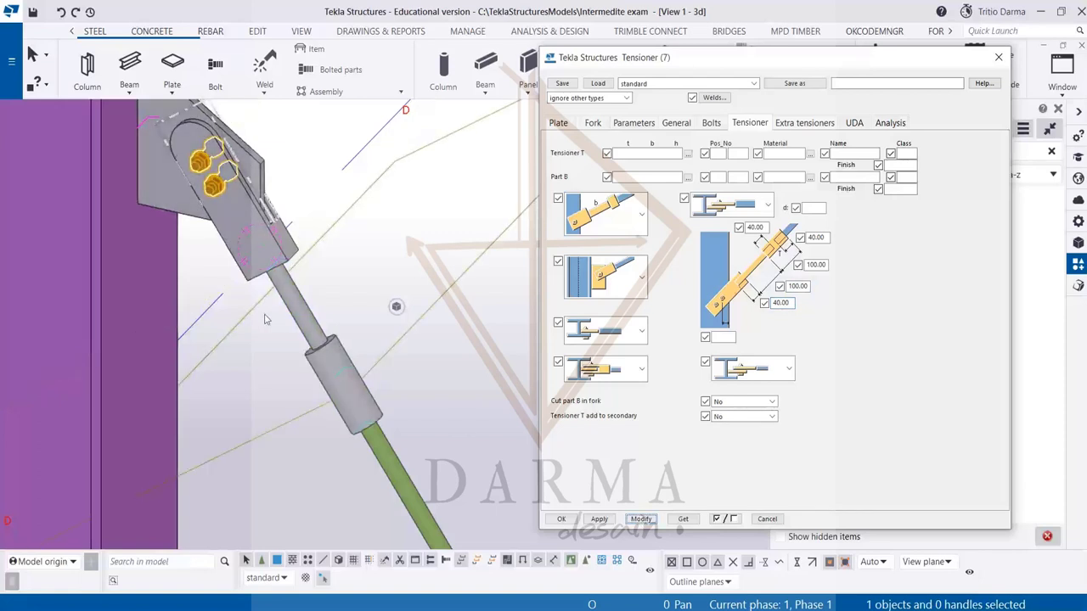
- Examine the modelled tensioner, its placement options and the profile catalog for Tensioner T
scroll(337, 373, up, 2)
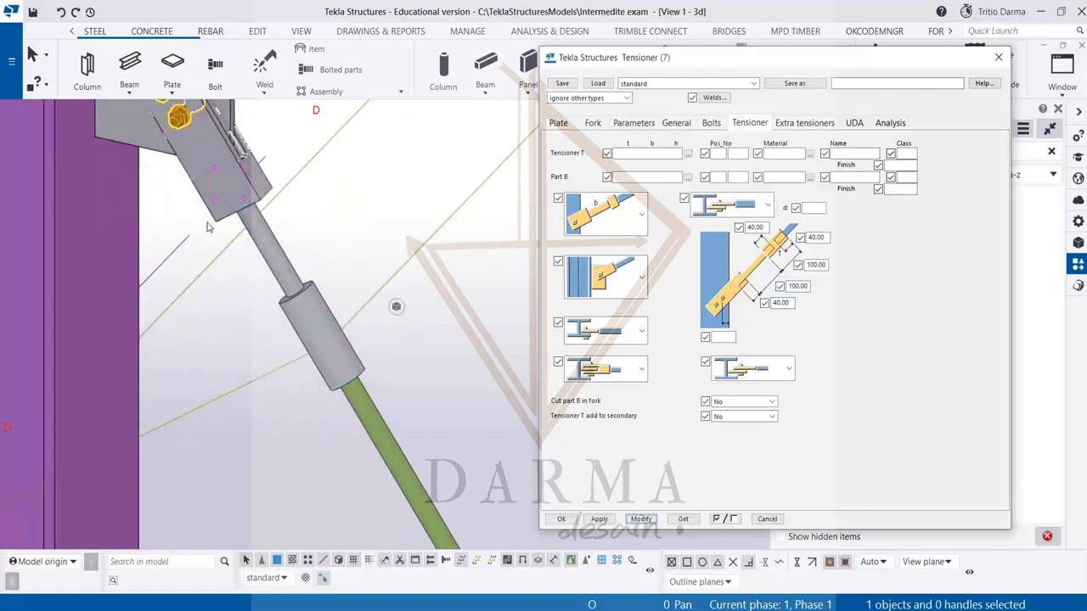
scroll(287, 277, down, 3)
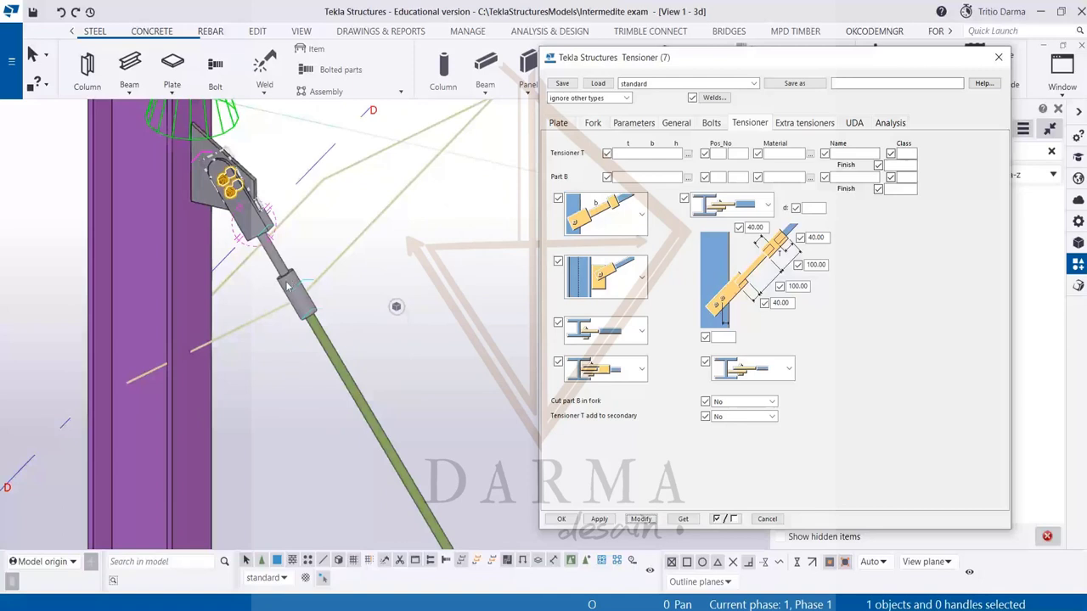
ctrl+middle_drag(295, 212, 274, 201)
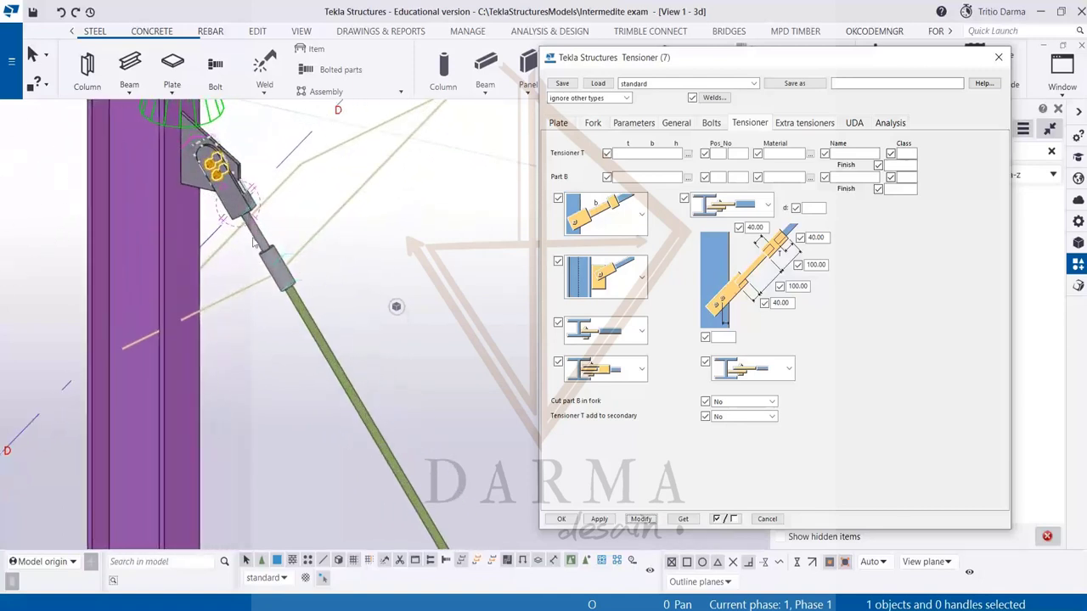
scroll(267, 242, up, 1)
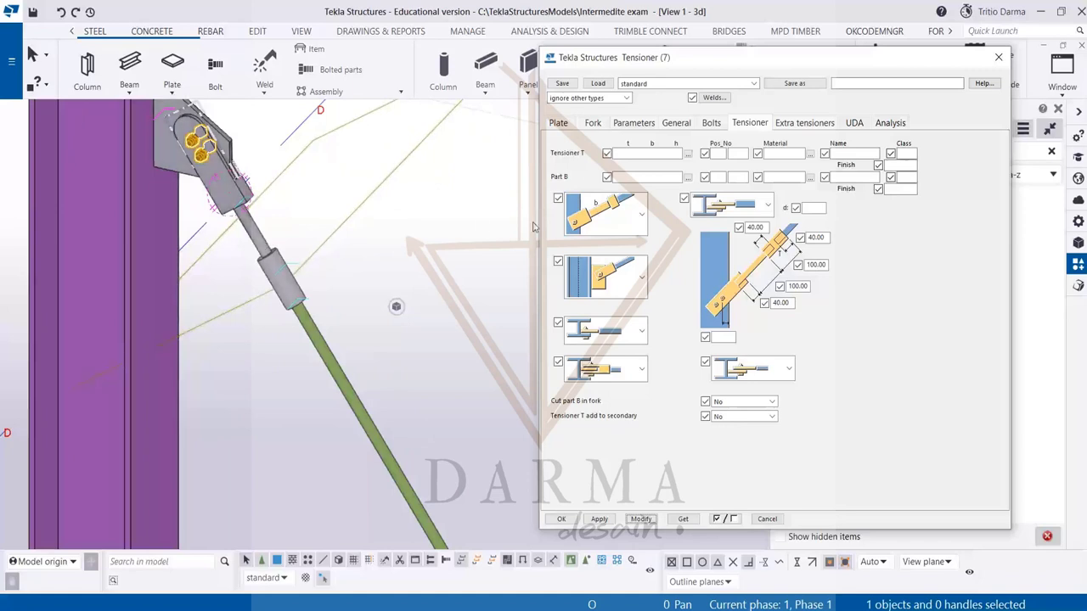
click(748, 367)
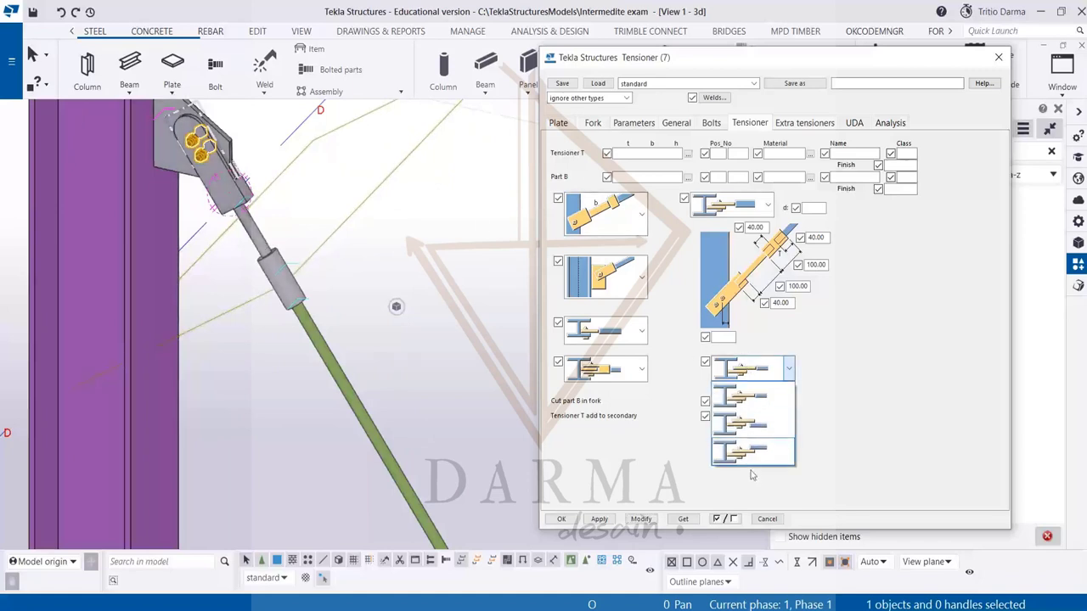
click(832, 396)
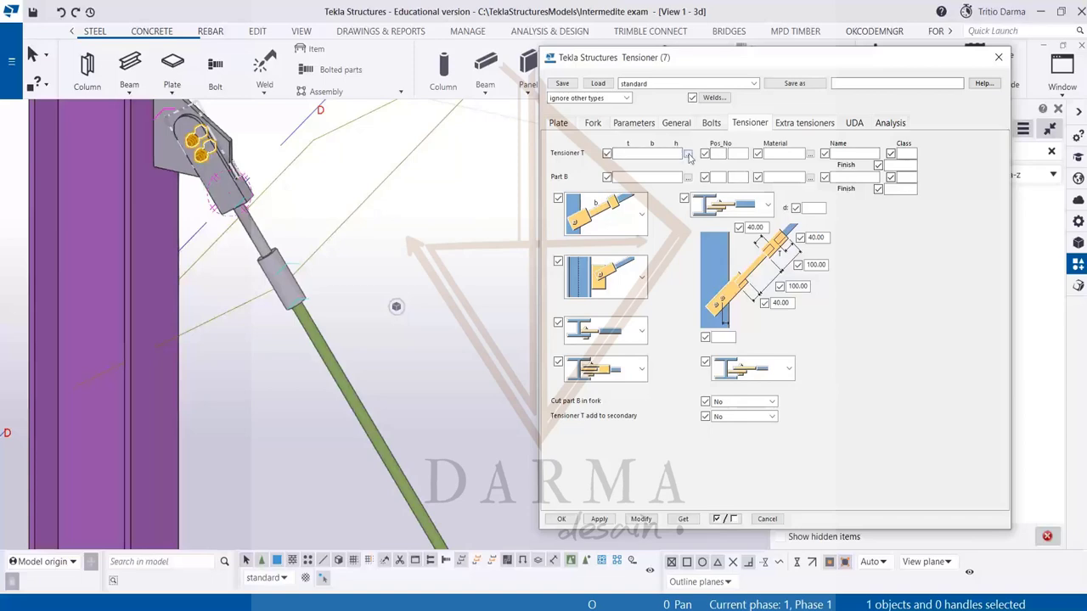
click(688, 154)
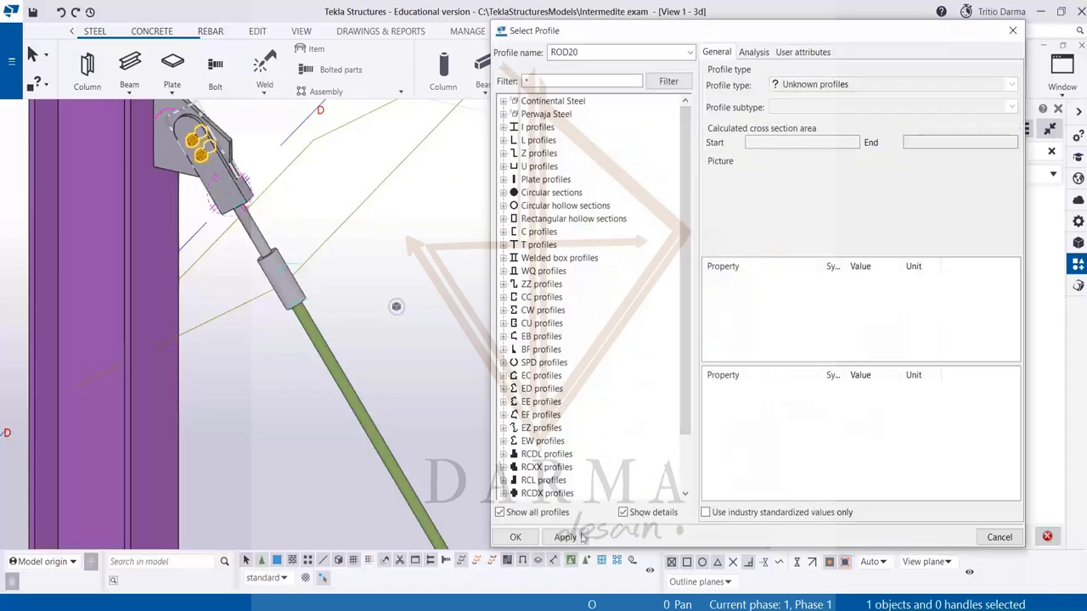
click(1000, 536)
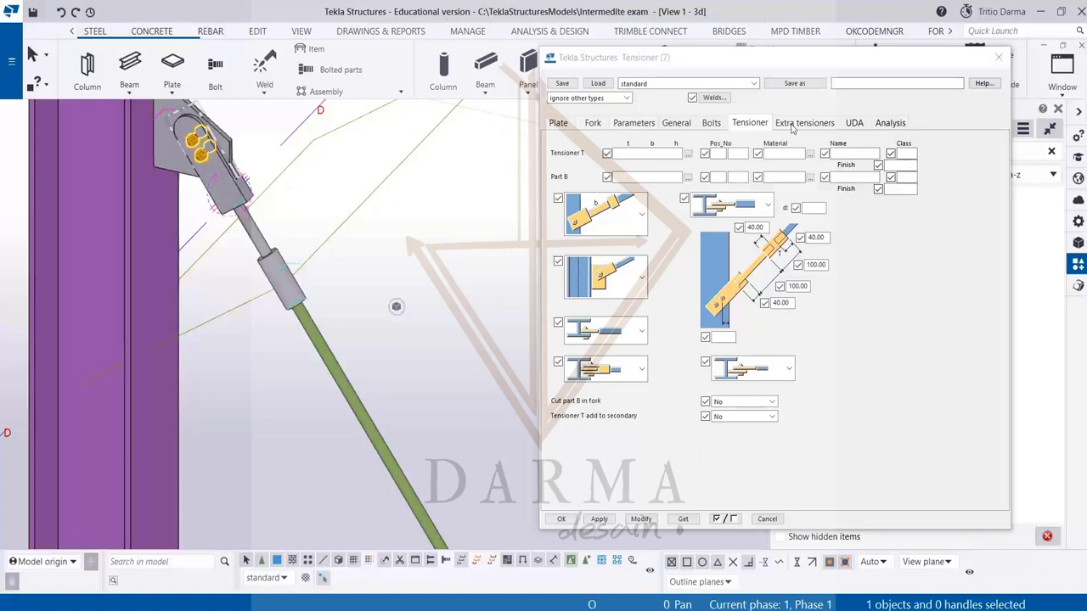
- Try the hatched tensioner type with part B for the second extra tensioner and apply the modification
click(792, 124)
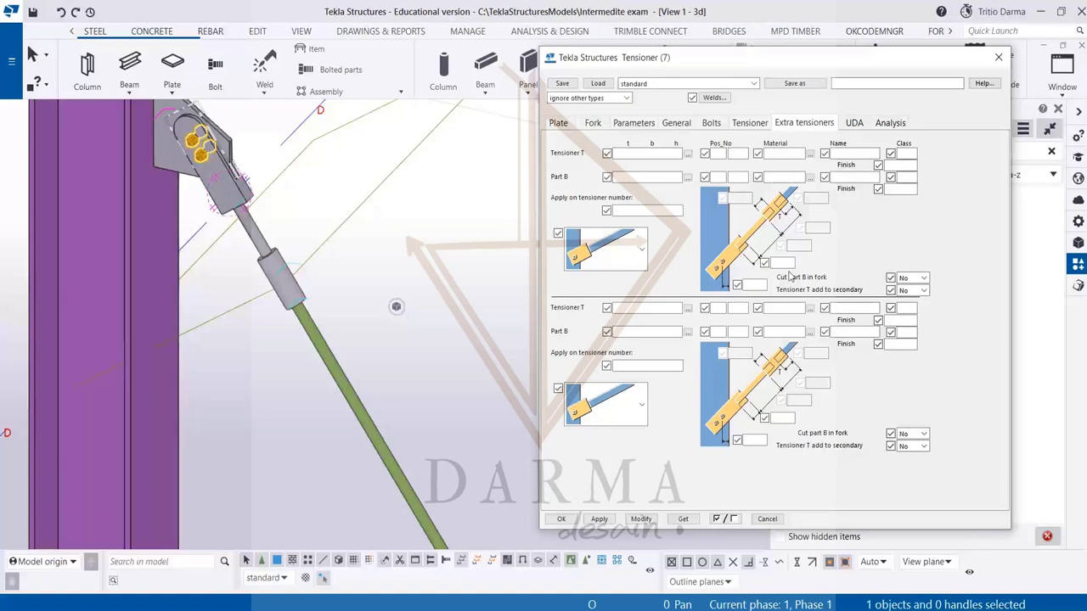
click(637, 404)
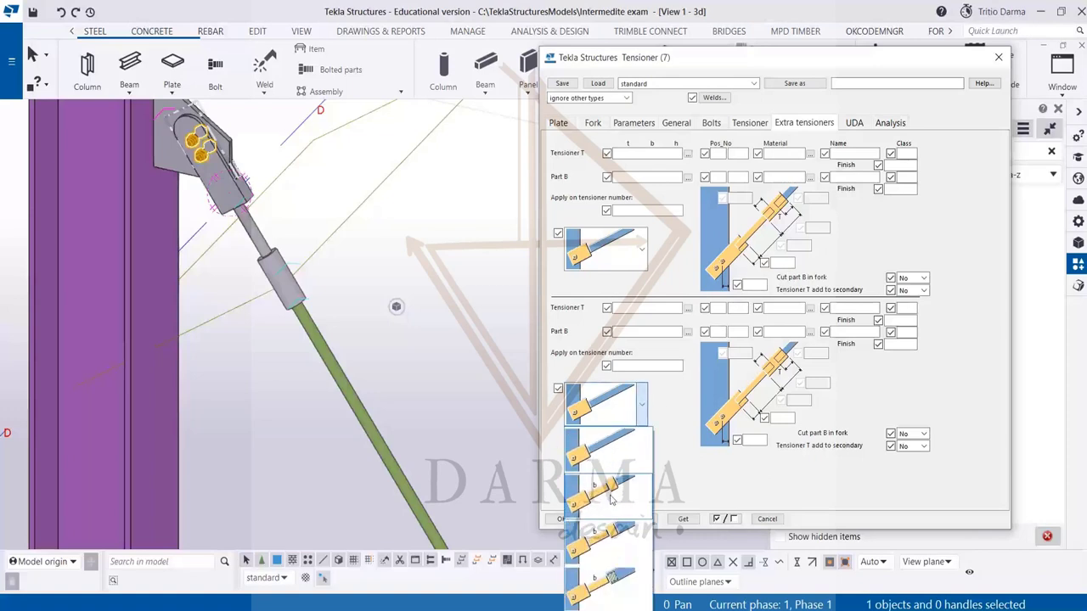
click(603, 584)
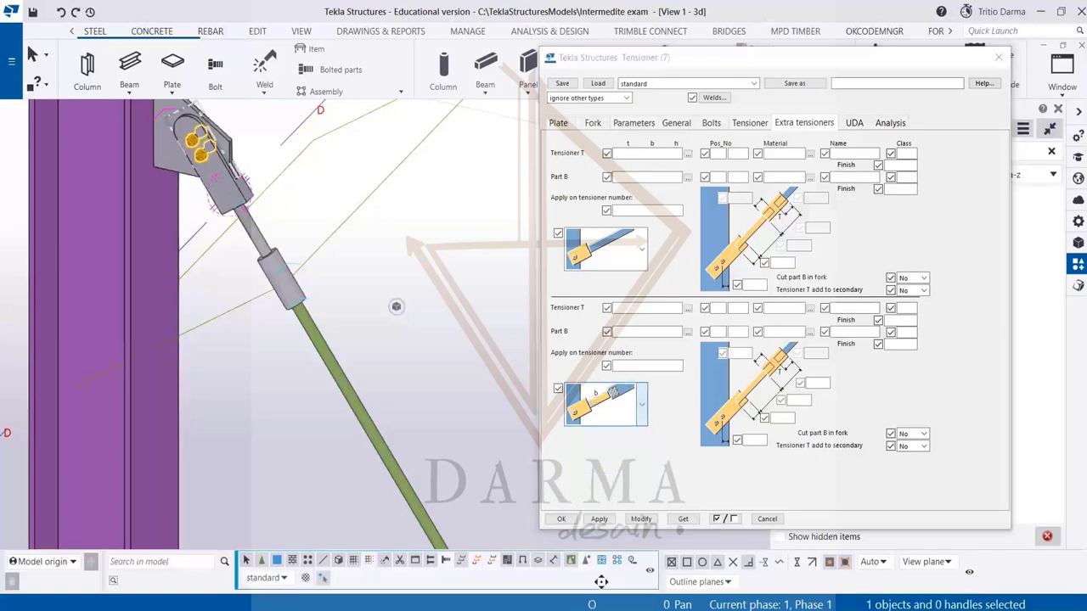
click(641, 519)
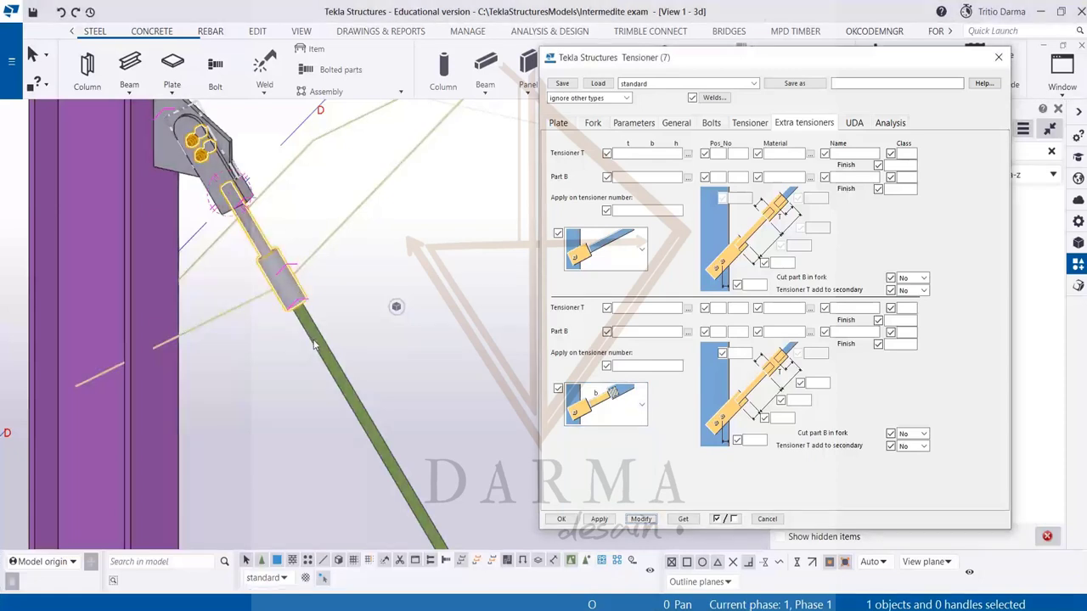
- Return the second extra tensioner to the plain type without part B and apply the modification
click(618, 406)
click(606, 449)
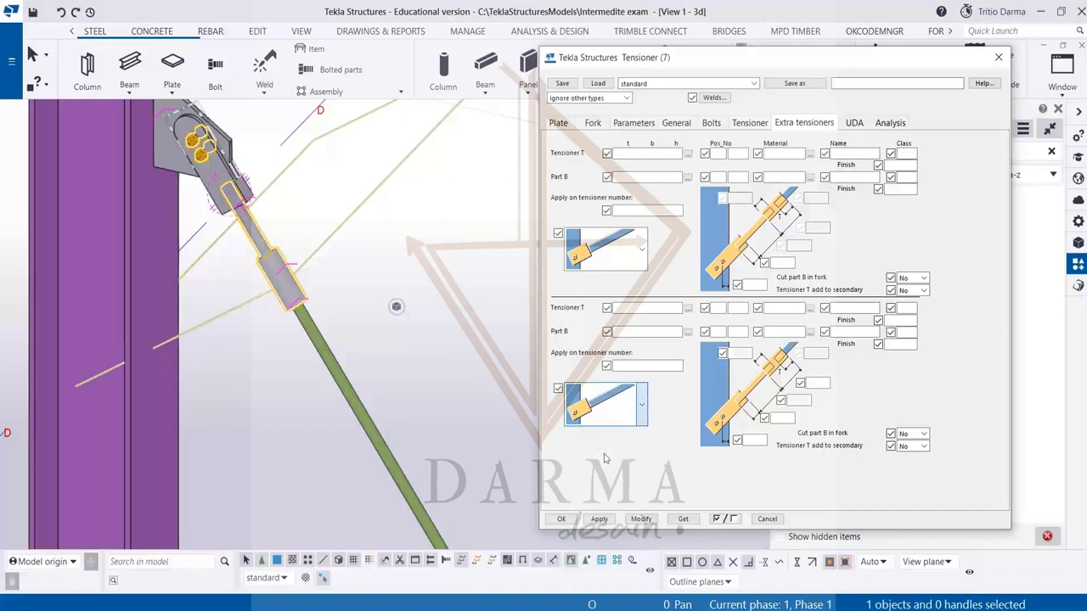
click(642, 519)
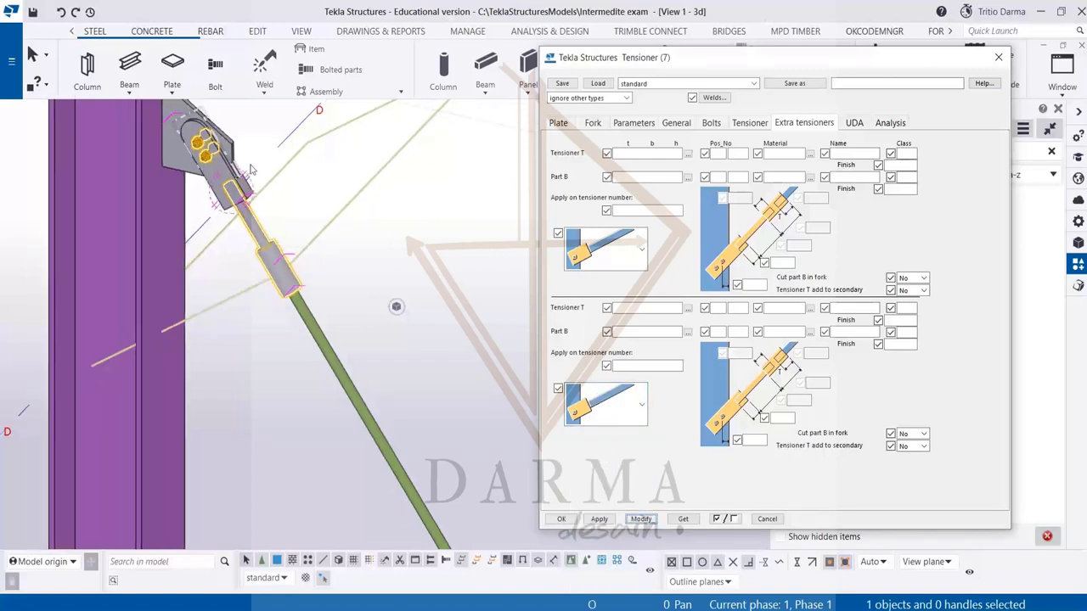
- Examine the modified brace connection and the user-defined attribute fields for the plate and fork
scroll(258, 201, down, 3)
scroll(230, 167, up, 3)
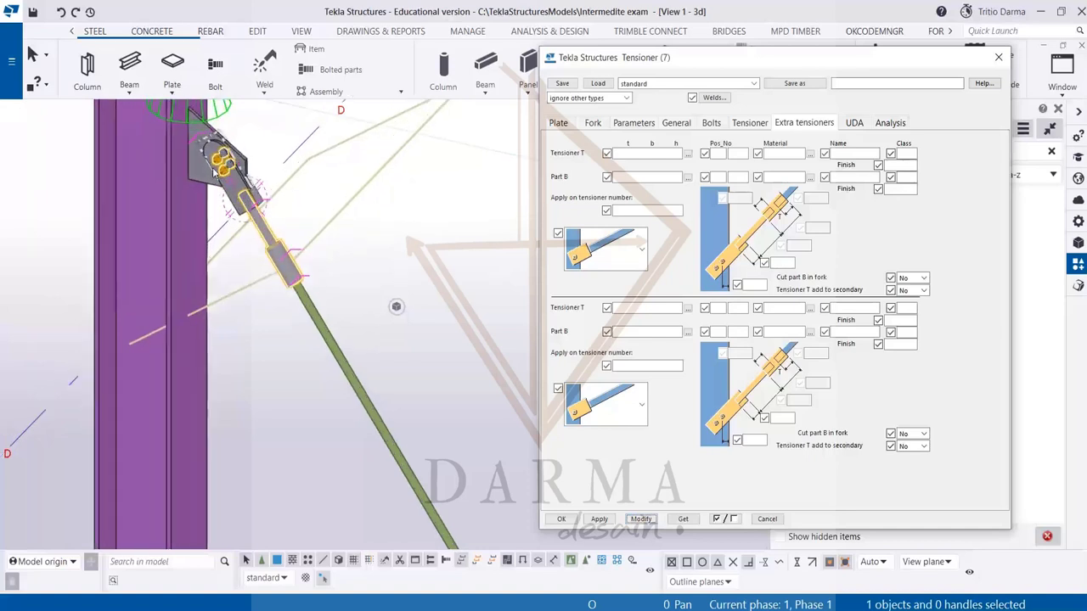
scroll(231, 183, down, 2)
scroll(218, 173, up, 2)
scroll(331, 172, down, 2)
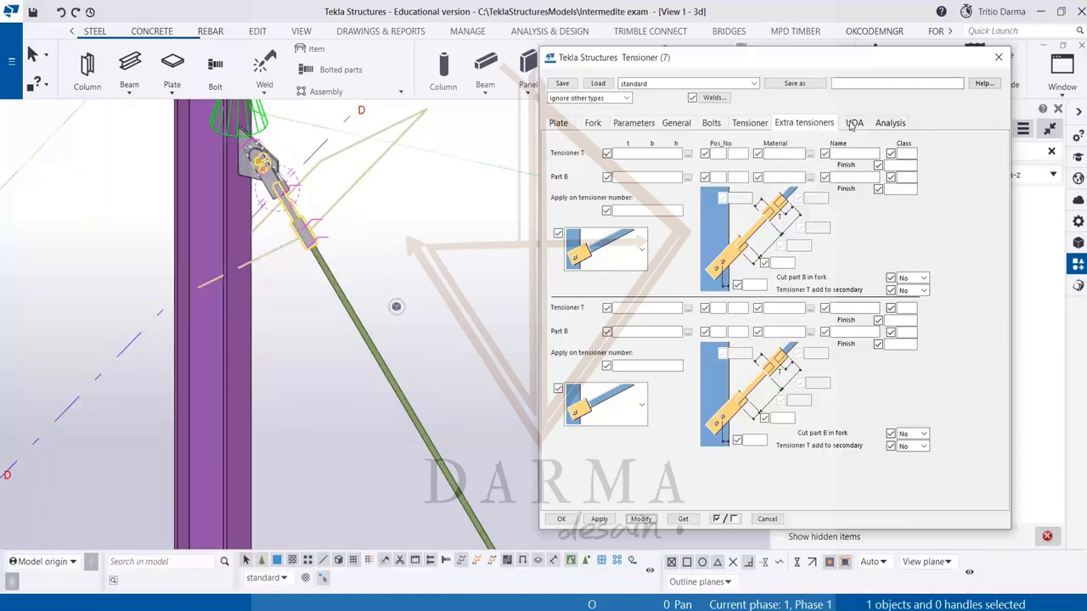
click(854, 123)
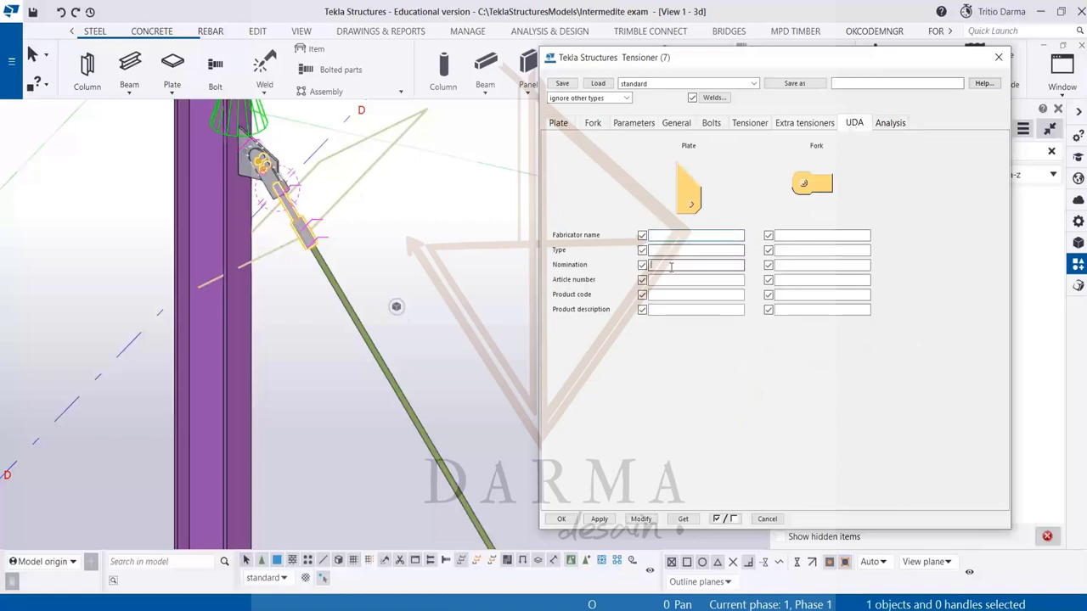
click(669, 295)
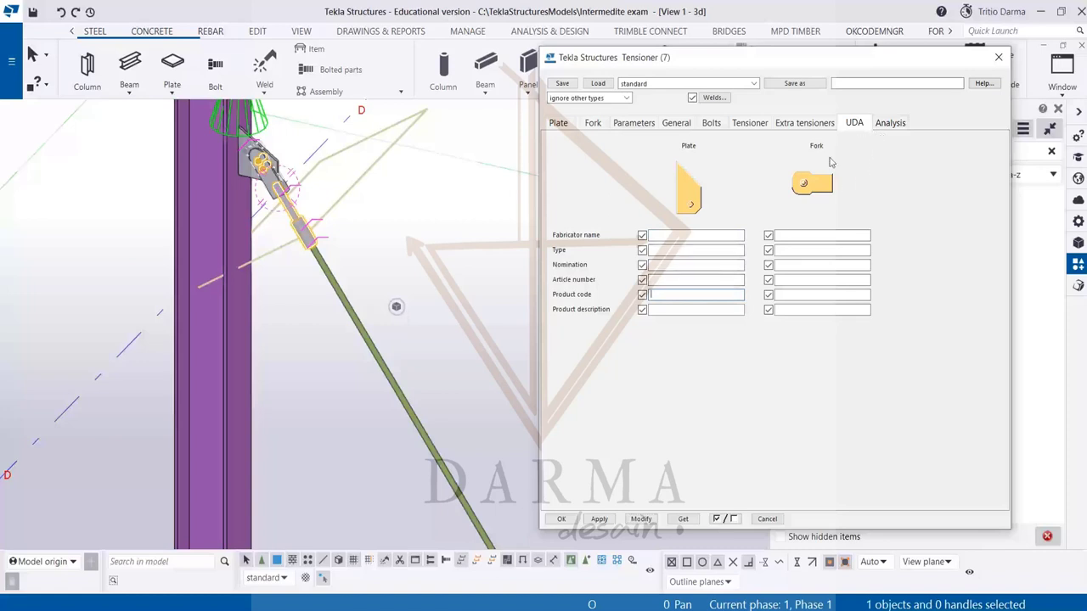
click(656, 310)
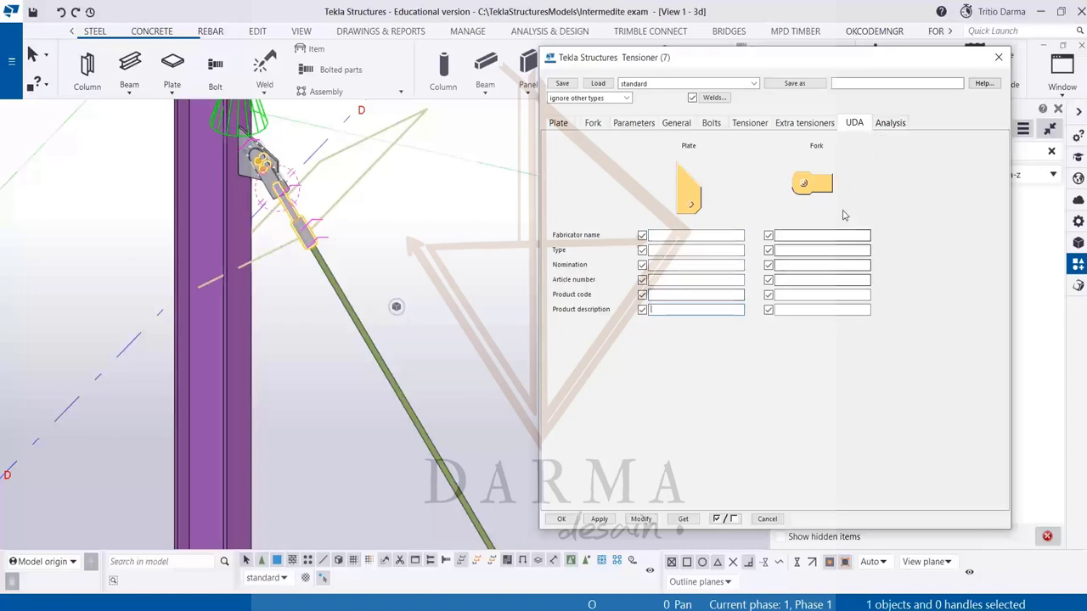
- Review the analysis settings of the Tensioner (7) connection and apply the modification to the upper connection
click(885, 126)
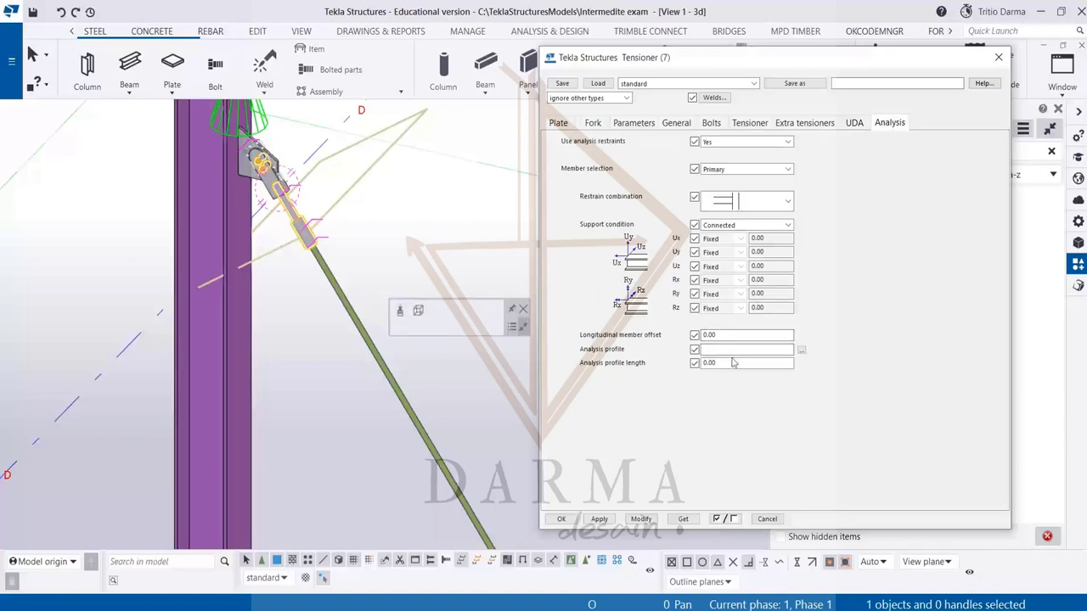
click(645, 519)
click(645, 520)
- Apply the same Tensioner (7) settings to the lower brace connection, close its settings and redraw the view
scroll(363, 500, down, 5)
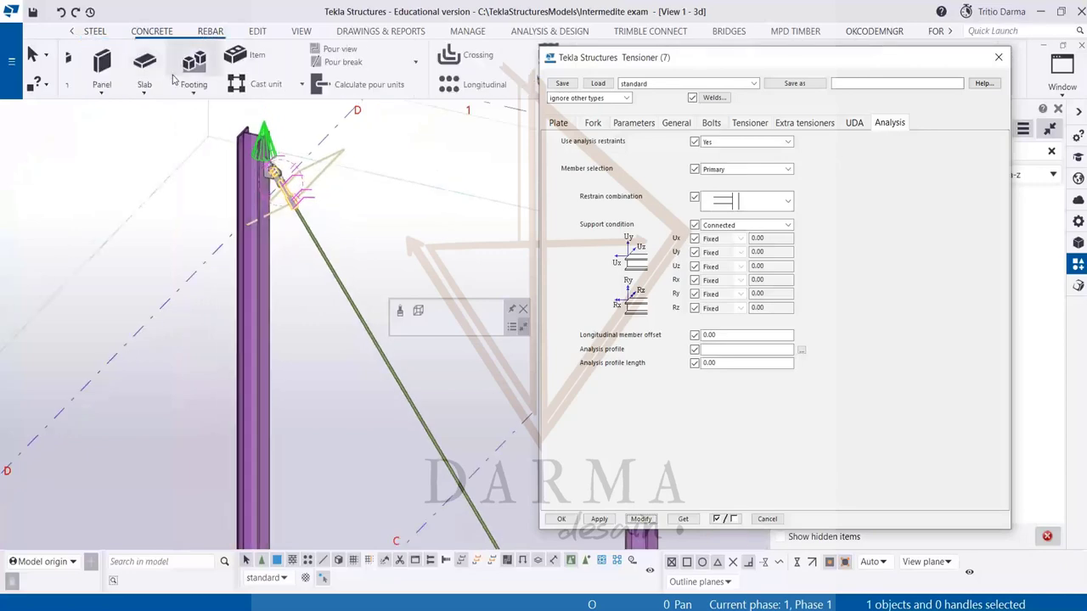
scroll(362, 499, up, 8)
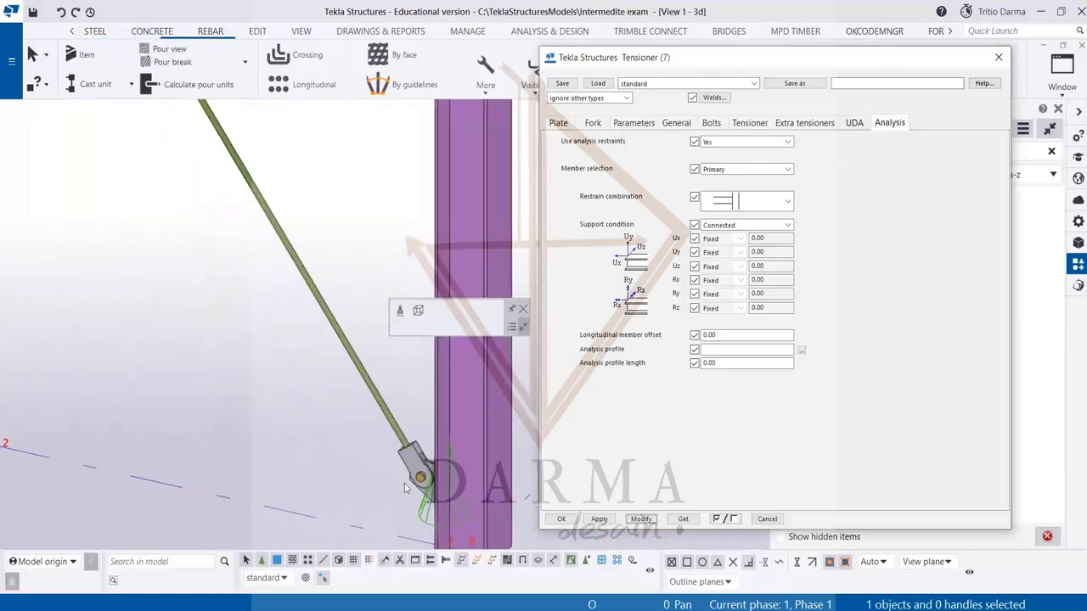
click(424, 485)
click(641, 519)
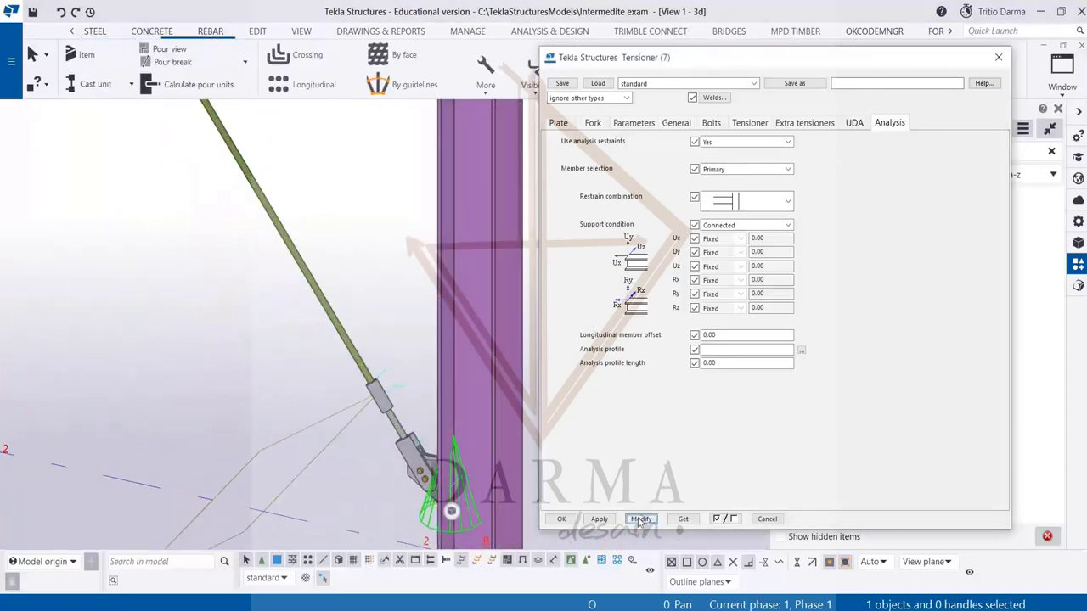
scroll(237, 336, down, 2)
scroll(237, 335, down, 4)
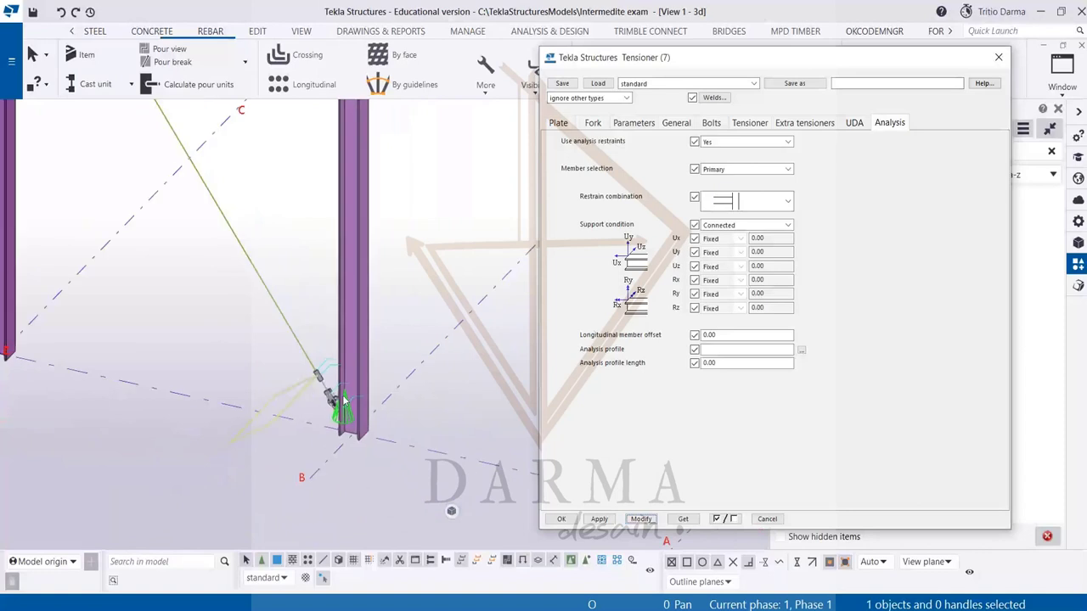
click(560, 519)
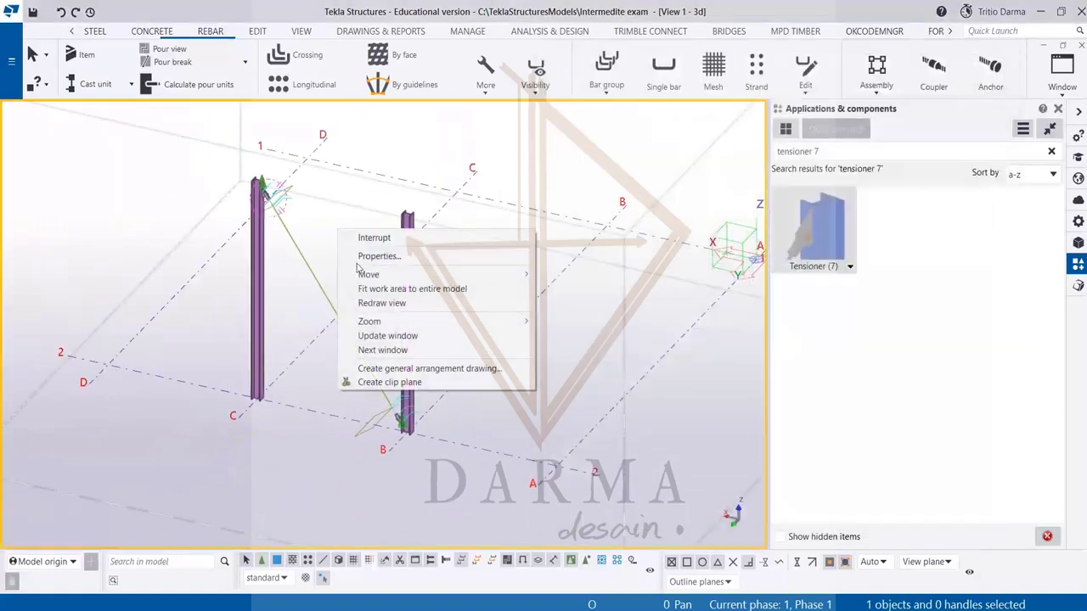
click(362, 295)
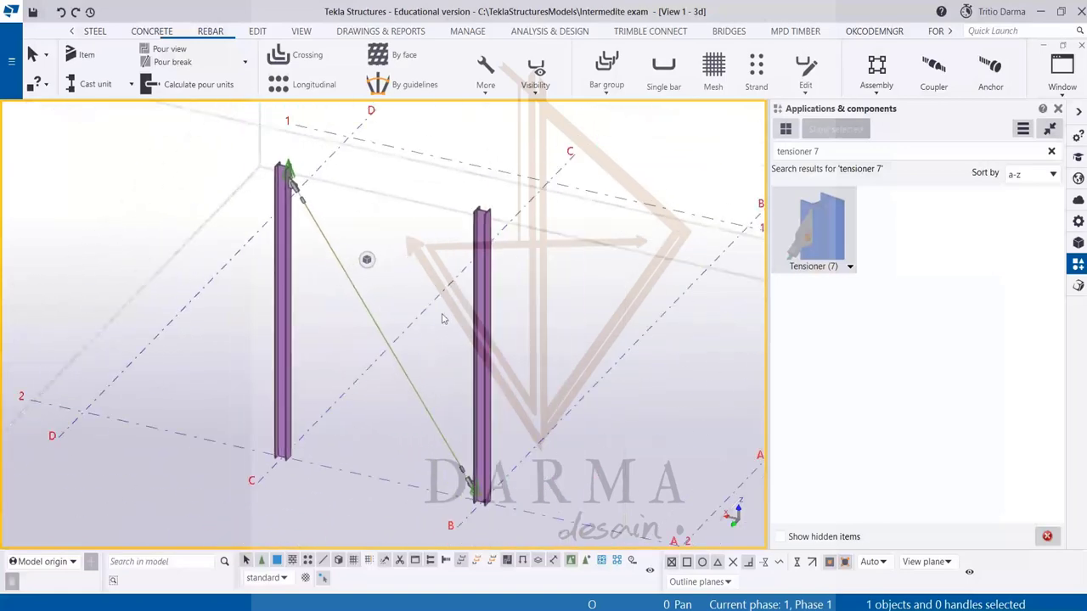
- Start a fabrication drawing for the diagonal rod brace and perform numbering of the modified objects
scroll(466, 477, up, 3)
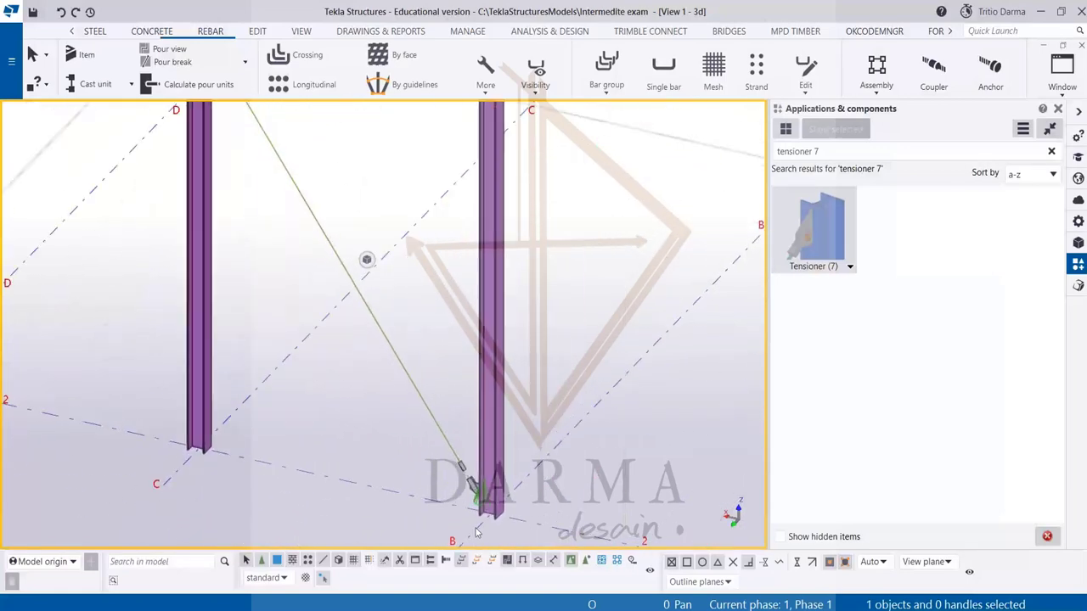
scroll(510, 482, down, 5)
scroll(473, 408, up, 2)
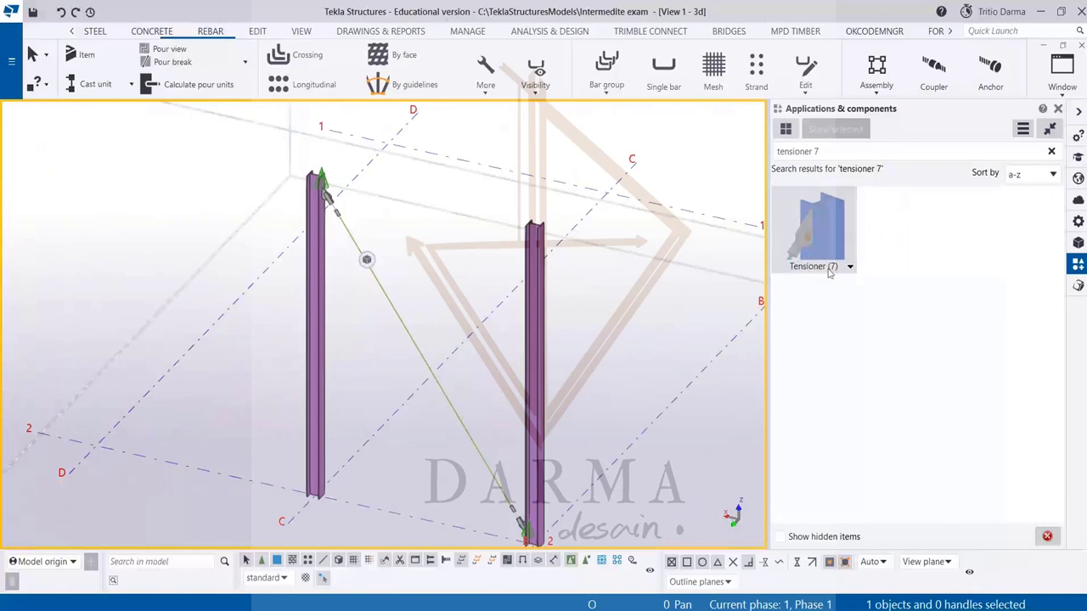
scroll(447, 257, down, 2)
scroll(407, 221, up, 2)
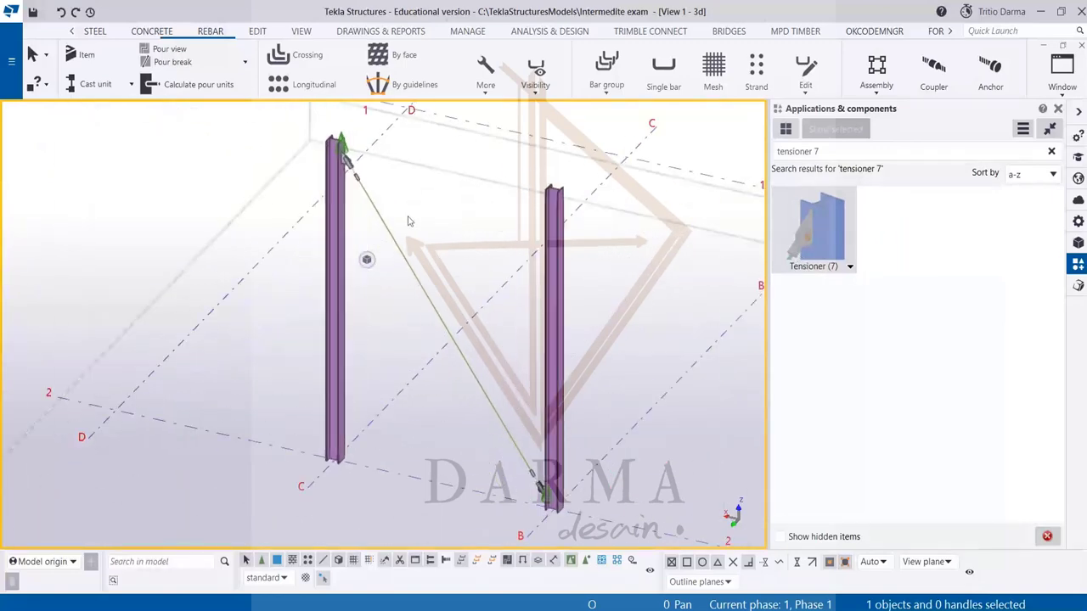
click(404, 255)
right_click(401, 252)
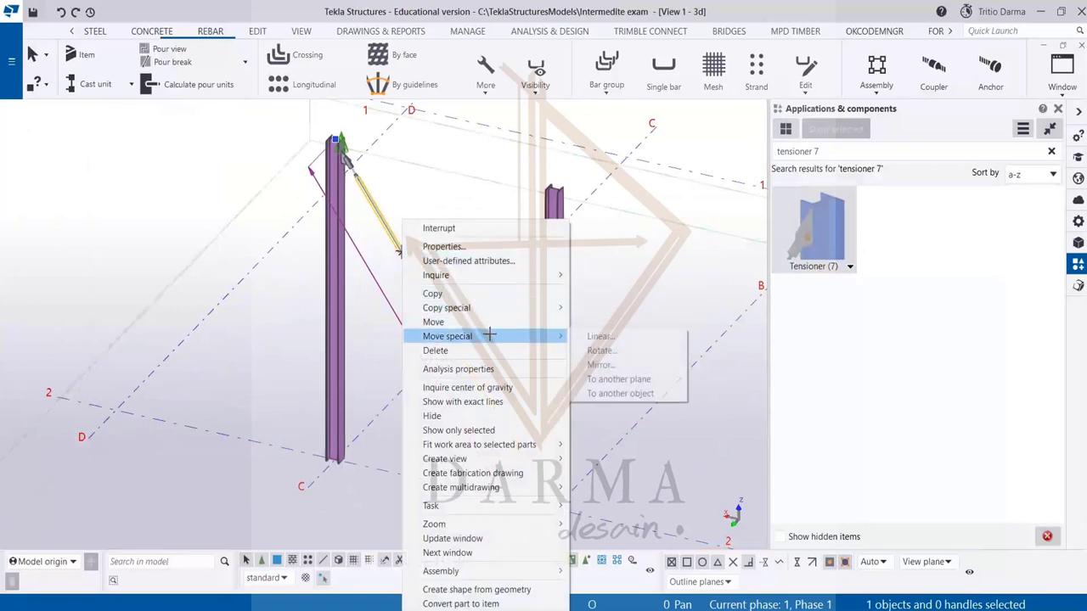
click(530, 473)
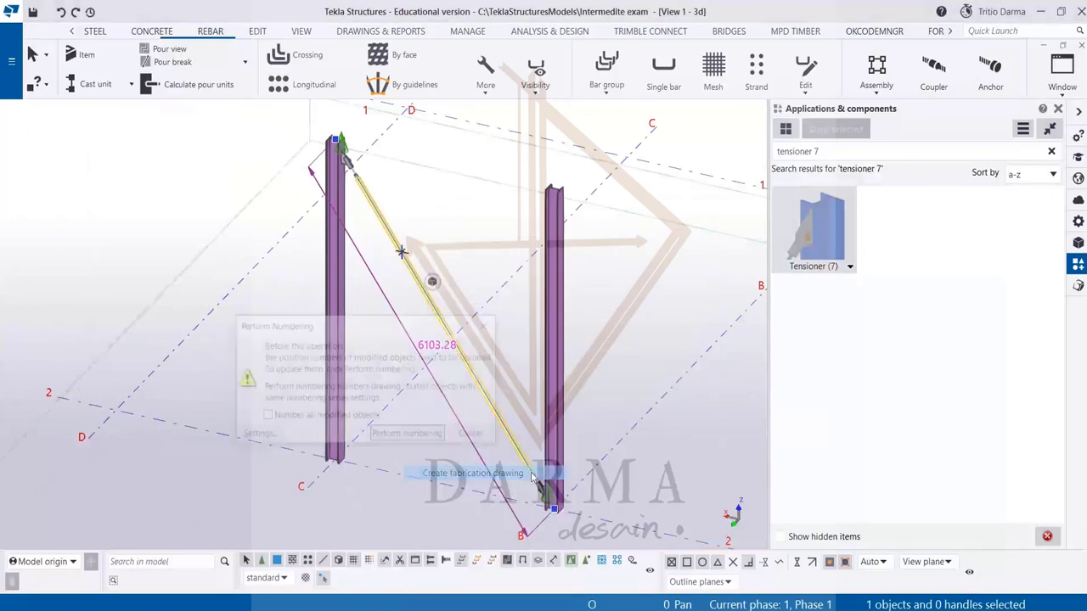
click(373, 433)
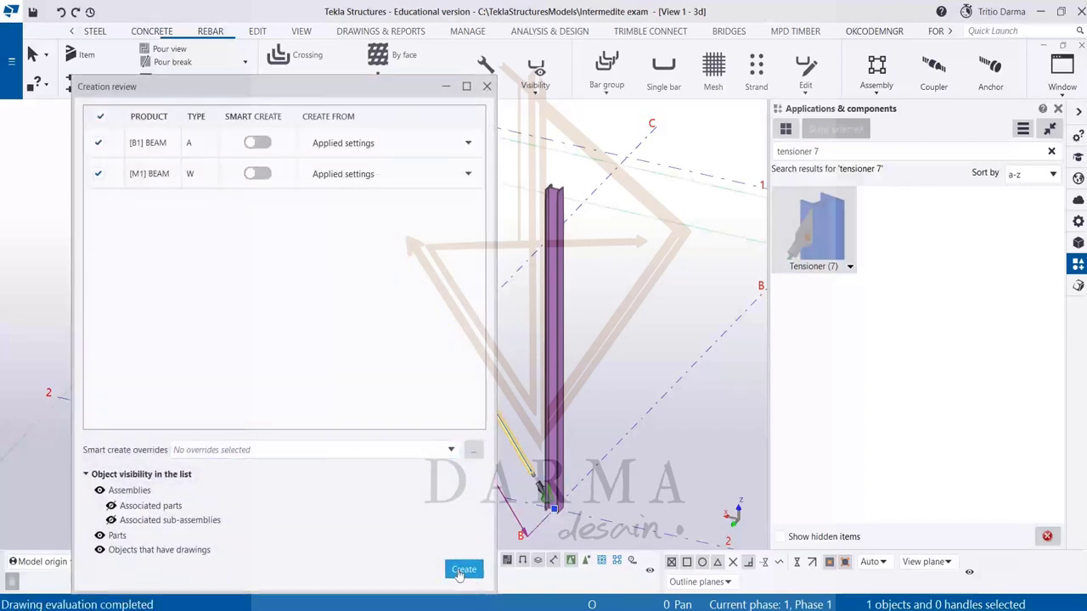
- List all drawings in the document manager and delete every existing one
click(348, 30)
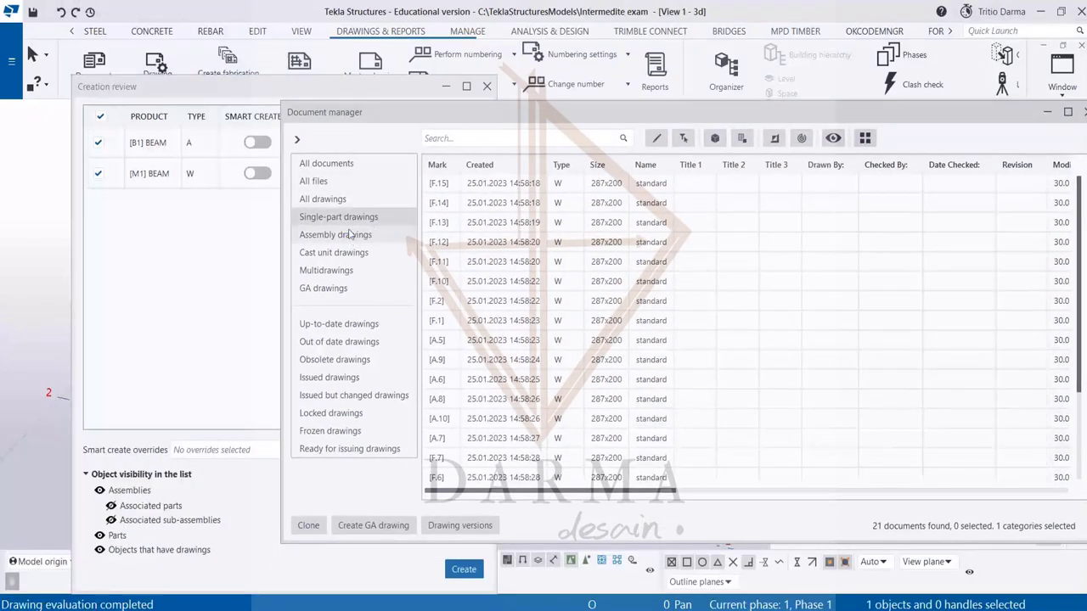
click(340, 180)
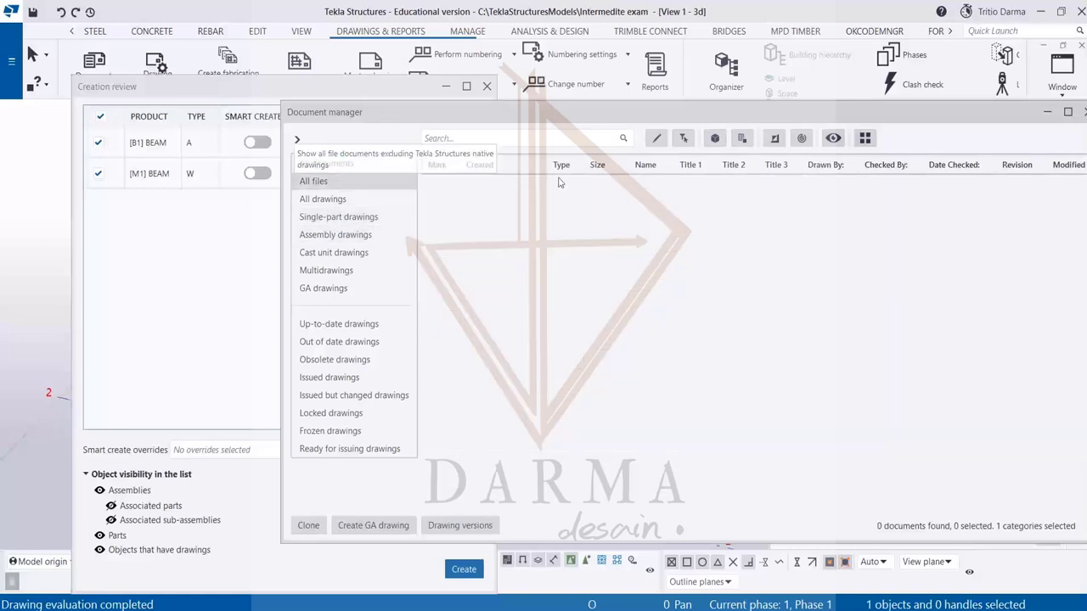
click(340, 199)
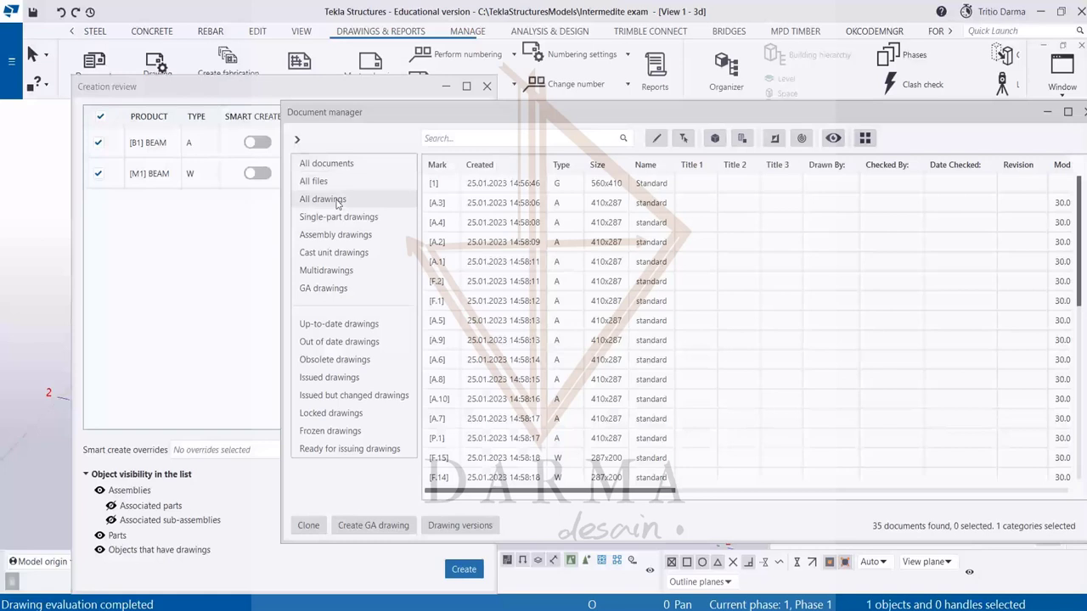
click(492, 181)
scroll(479, 395, down, 6)
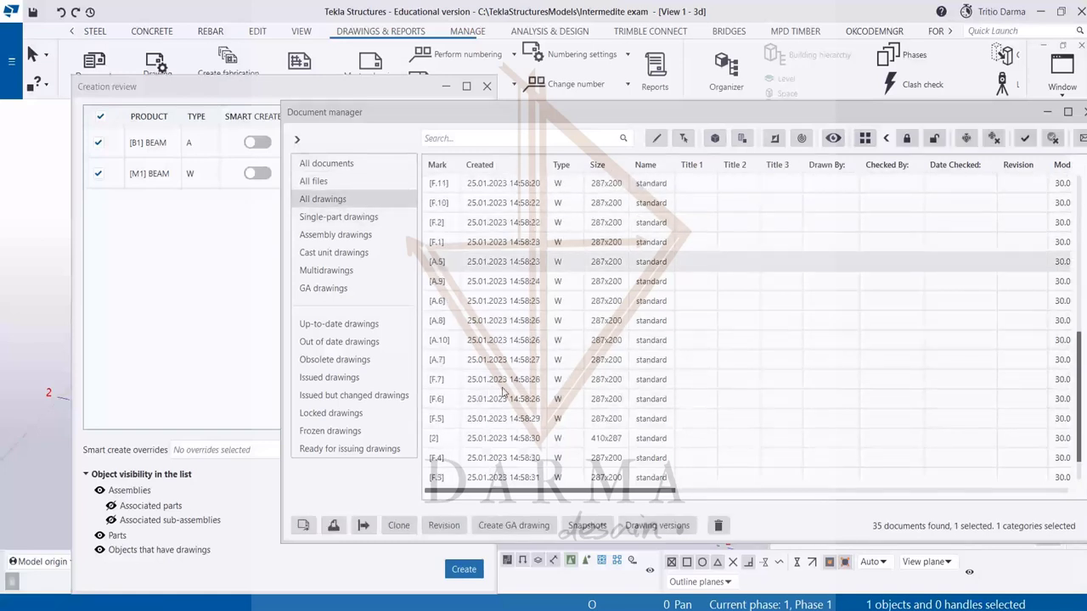
scroll(507, 441, down, 1)
shift+click(499, 457)
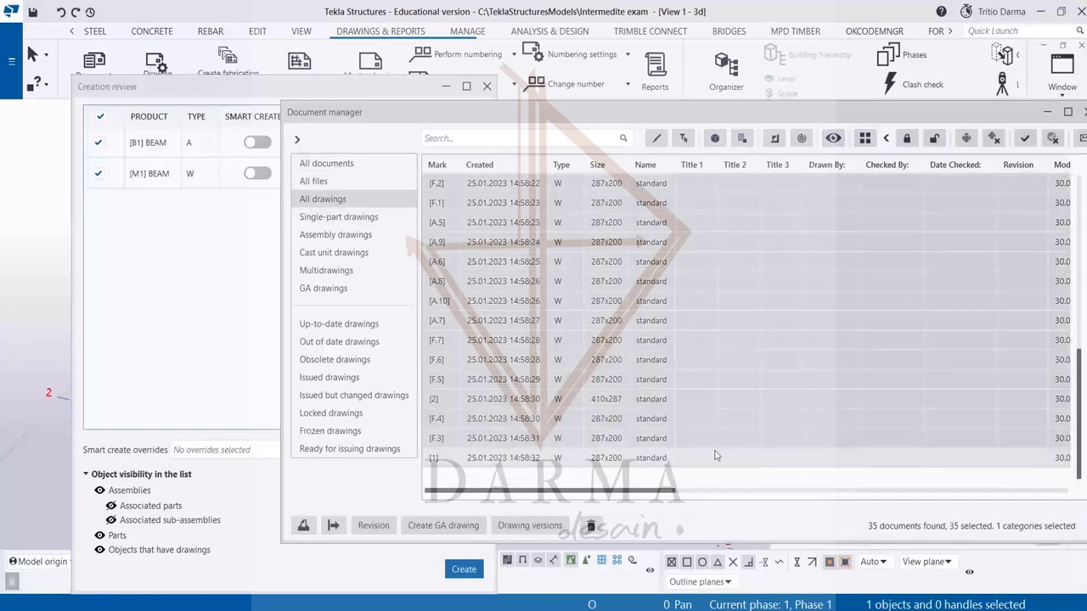
click(591, 524)
click(515, 325)
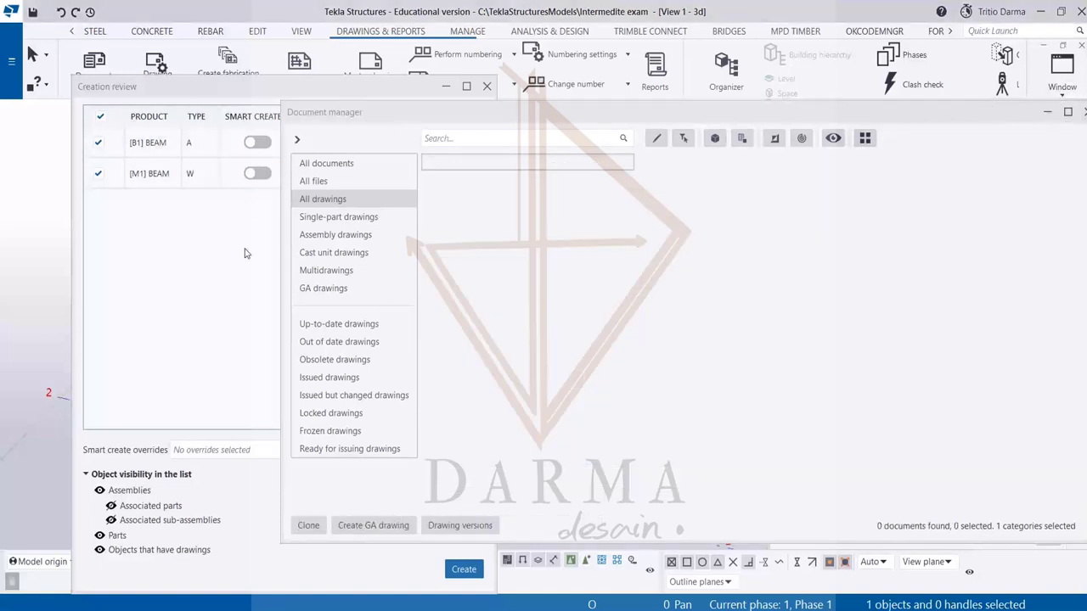
- Create the B1 assembly and M1 single-part drawings from the applied settings, and open the B.1 assembly drawing
click(245, 253)
click(463, 568)
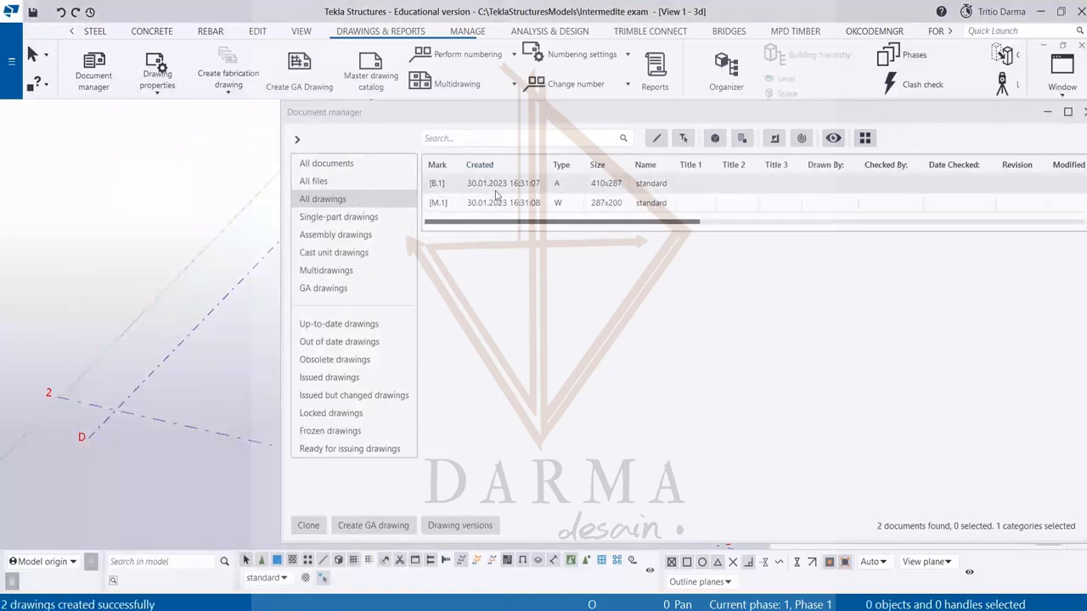
click(497, 190)
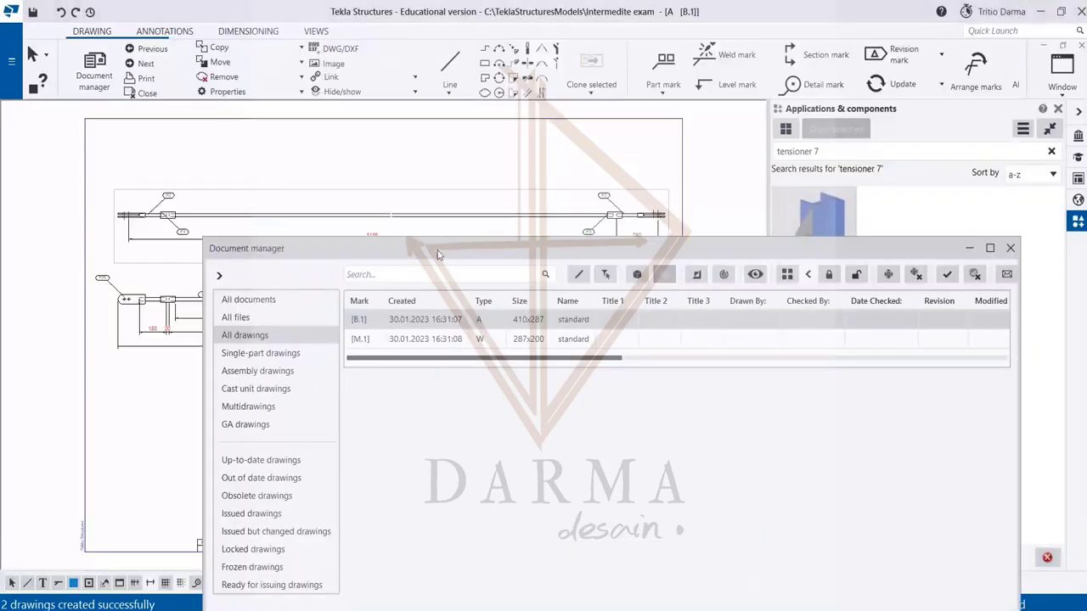
drag(437, 255, 502, 418)
- Examine the B.1 assembly drawing's top and front views, part marks and material list
scroll(109, 211, up, 3)
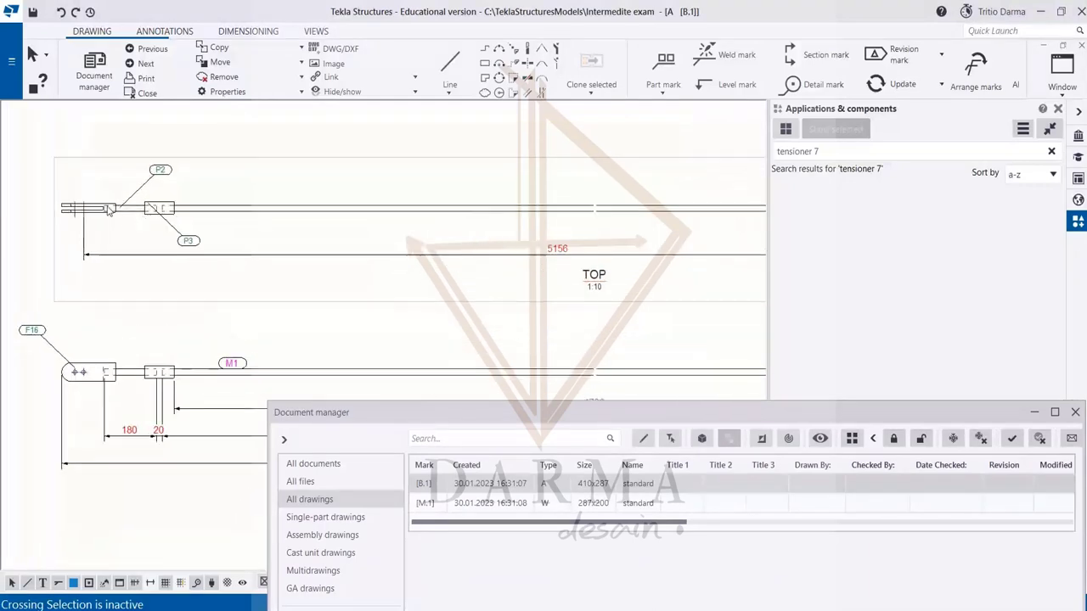
scroll(109, 211, down, 5)
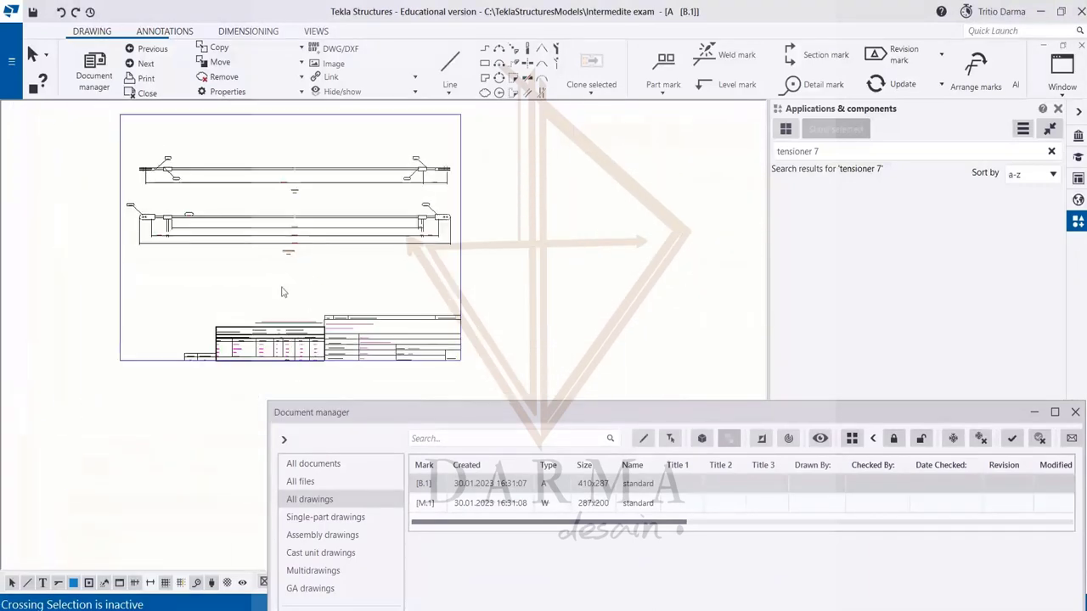
drag(302, 415, 488, 418)
scroll(253, 371, up, 4)
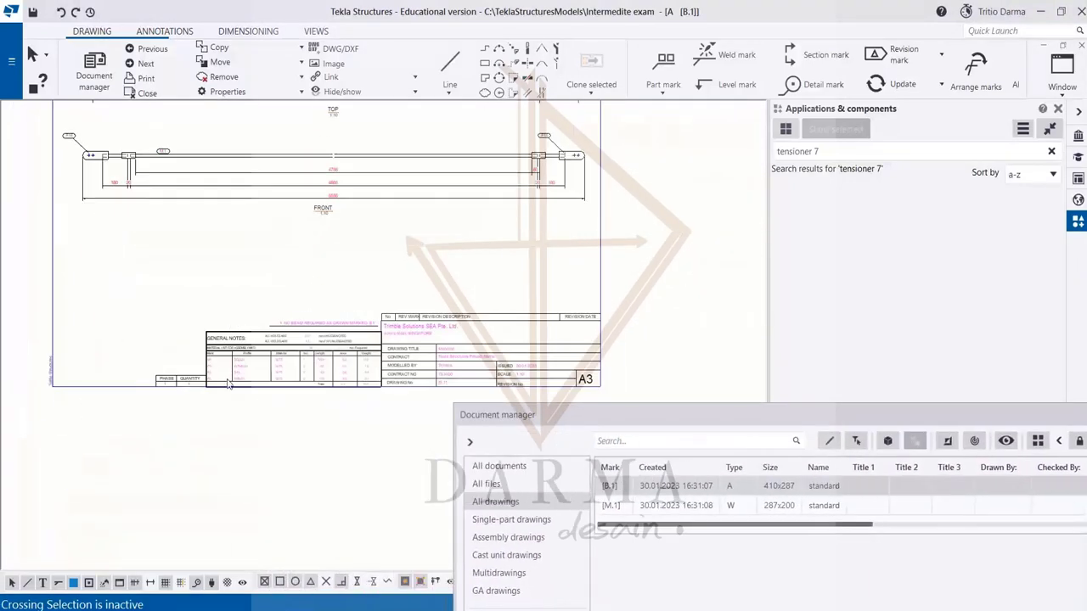
scroll(253, 371, up, 2)
scroll(227, 362, up, 5)
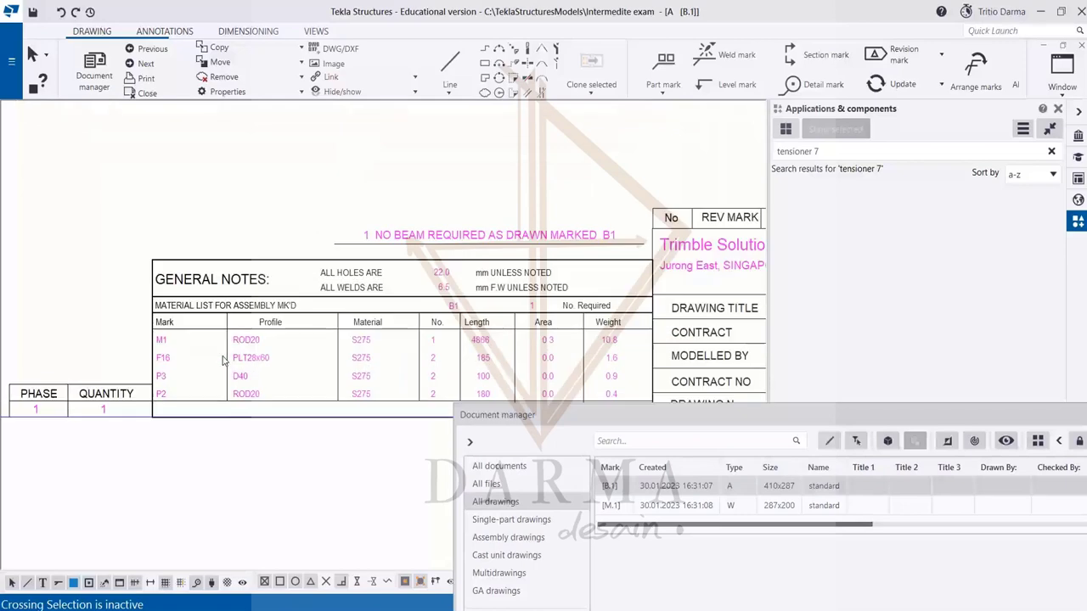
scroll(143, 348, down, 2)
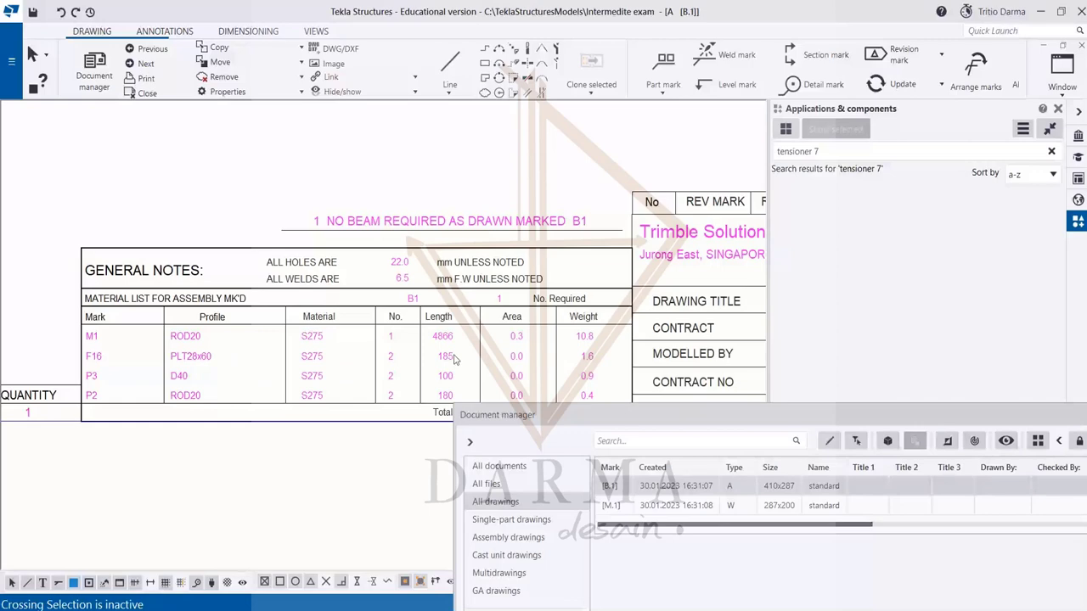
scroll(496, 361, down, 1)
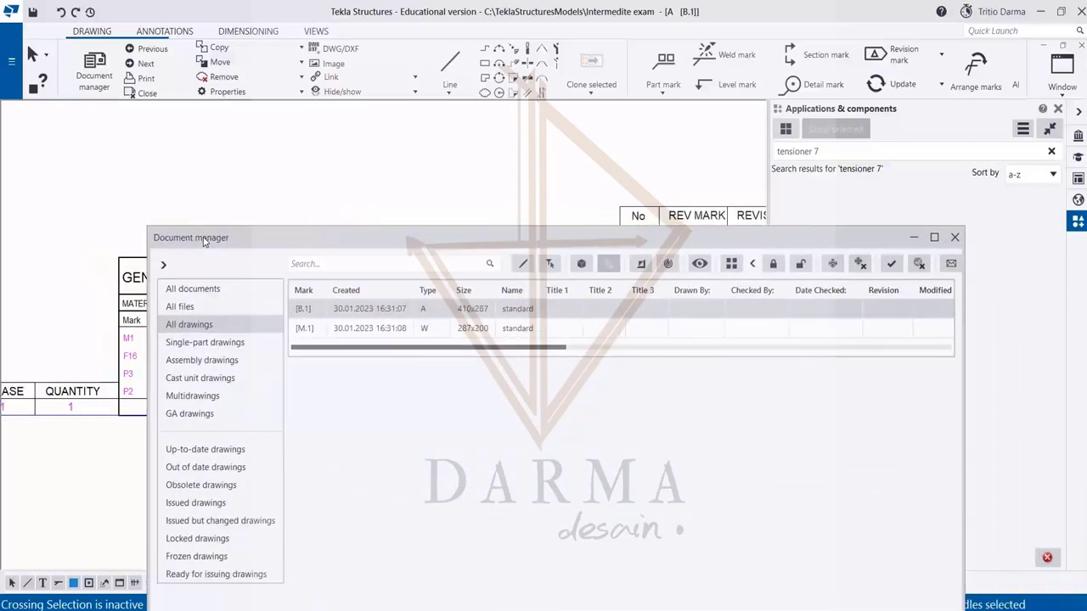
- Open the M.1 single-part drawing and examine the rod's front view, length dimension and material list
double_click(408, 273)
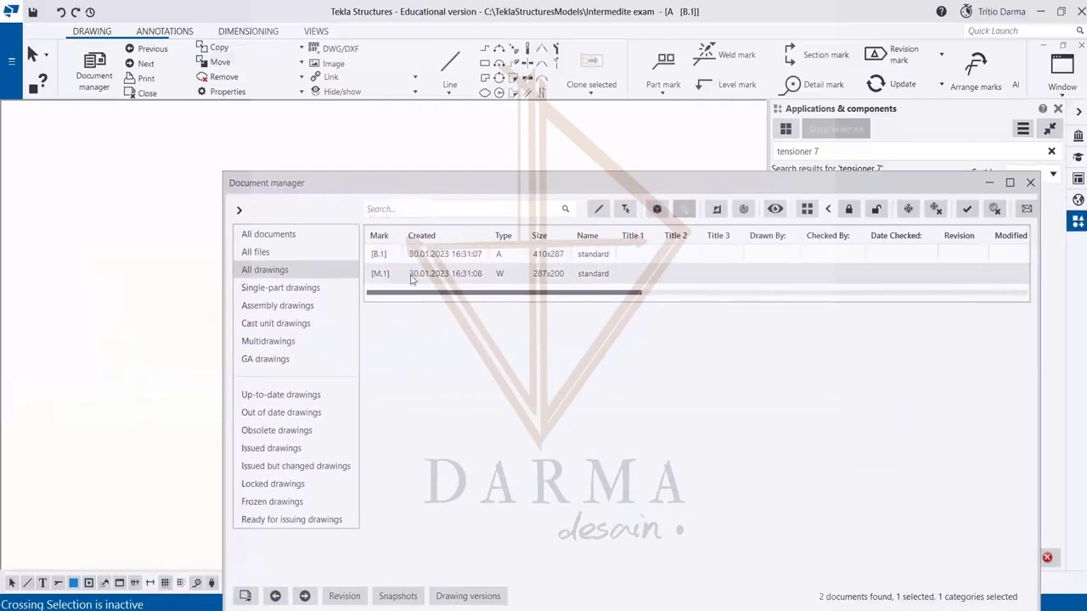
mouse_move(347, 181)
mouse_down()
mouse_move(705, 212)
mouse_move(741, 288)
mouse_up()
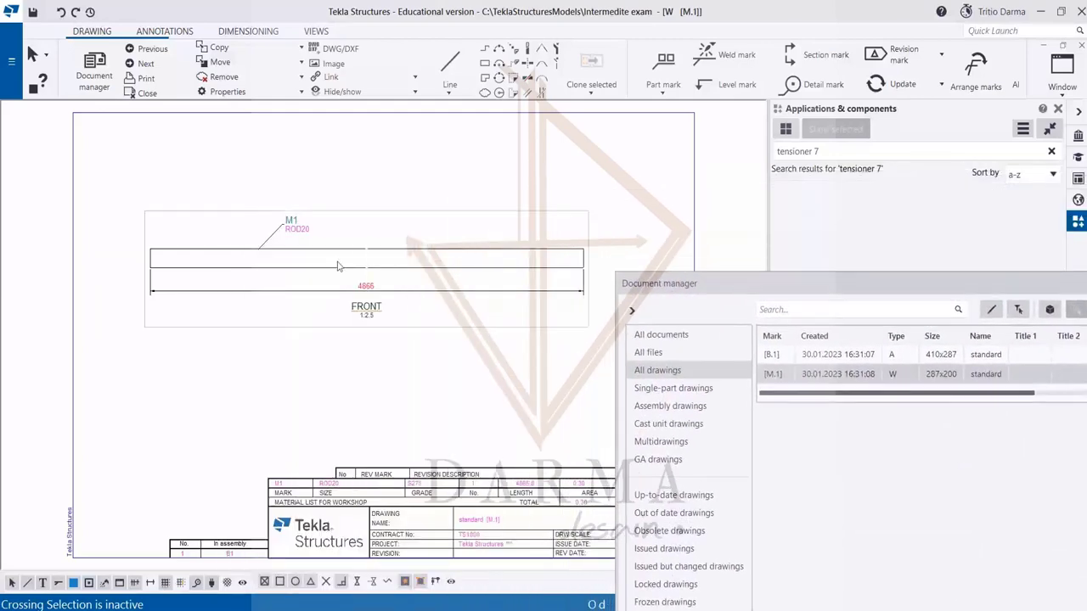
scroll(261, 241, up, 3)
scroll(260, 241, down, 1)
scroll(261, 241, up, 1)
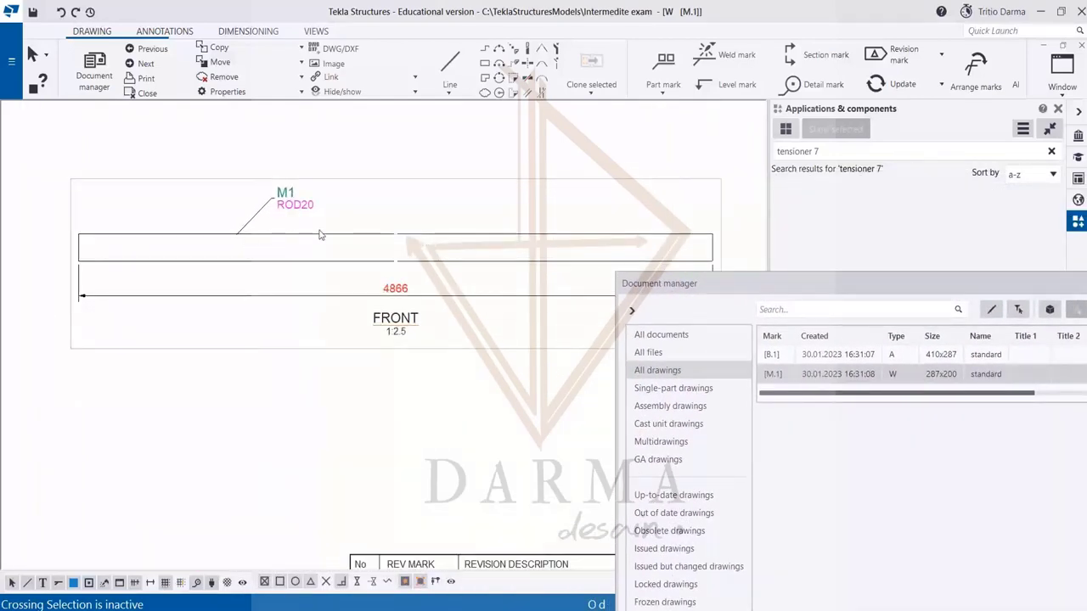
scroll(270, 216, down, 6)
scroll(494, 434, up, 3)
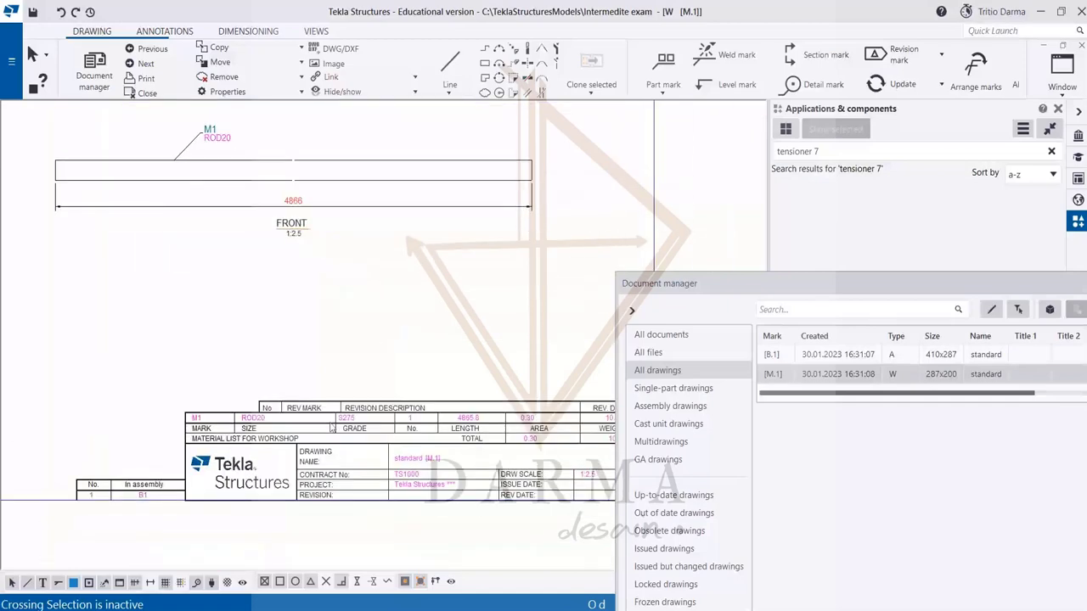
scroll(336, 429, up, 2)
scroll(369, 438, down, 2)
scroll(594, 421, up, 1)
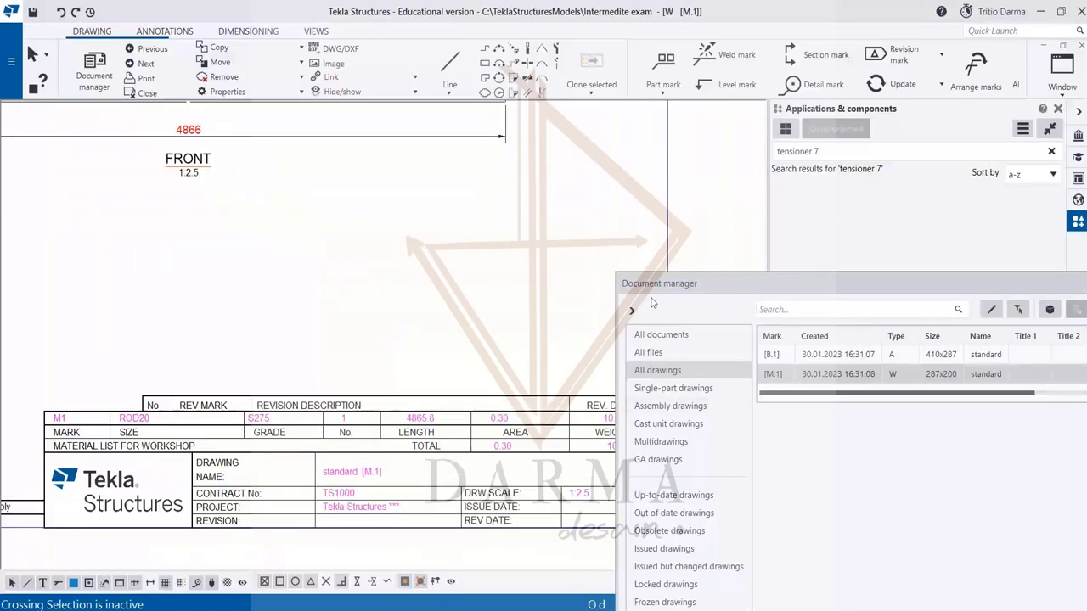
- Reopen the B.1 assembly drawing, check the fork and tensioner details, and return to the 3D model
mouse_move(652, 302)
mouse_down()
mouse_move(315, 237)
mouse_move(469, 208)
mouse_move(290, 225)
mouse_move(644, 252)
mouse_move(598, 255)
mouse_up()
double_click(473, 276)
scroll(63, 199, up, 3)
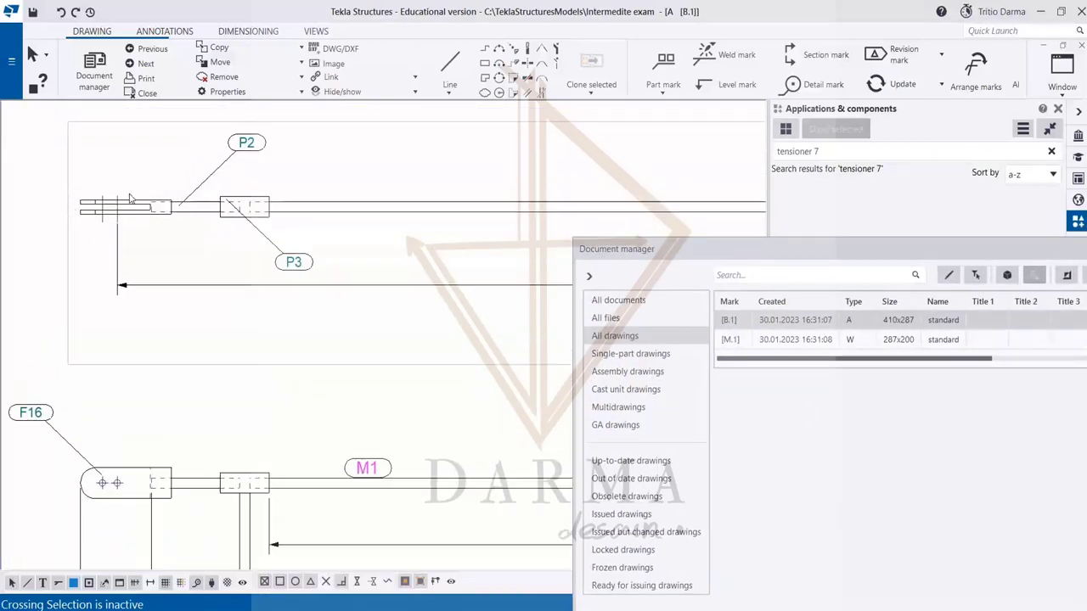
scroll(130, 199, down, 5)
scroll(142, 273, up, 5)
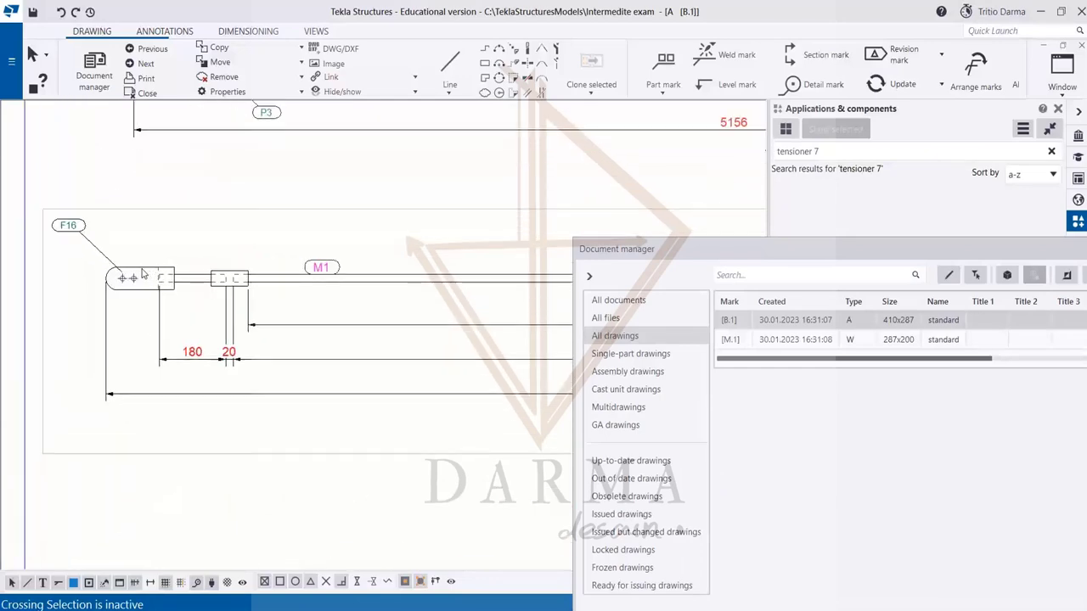
scroll(143, 274, down, 5)
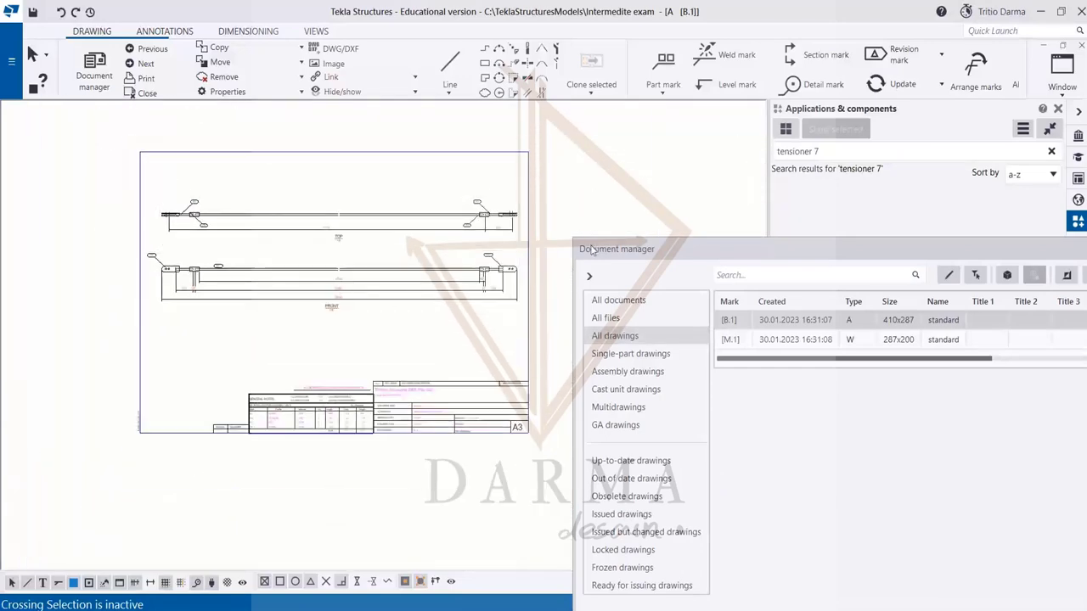
drag(591, 248, 142, 125)
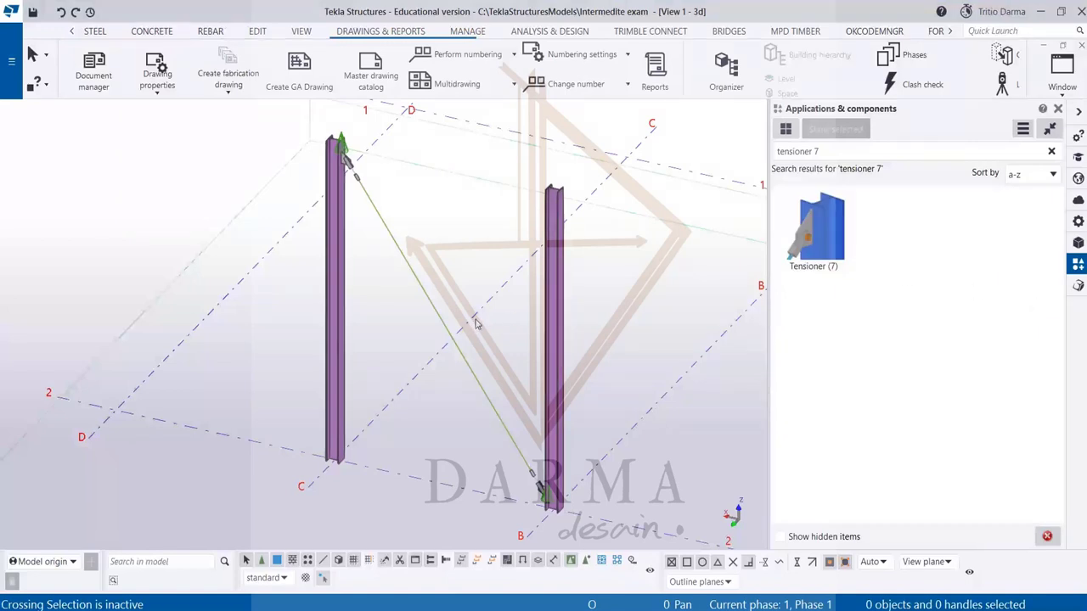
scroll(433, 295, up, 2)
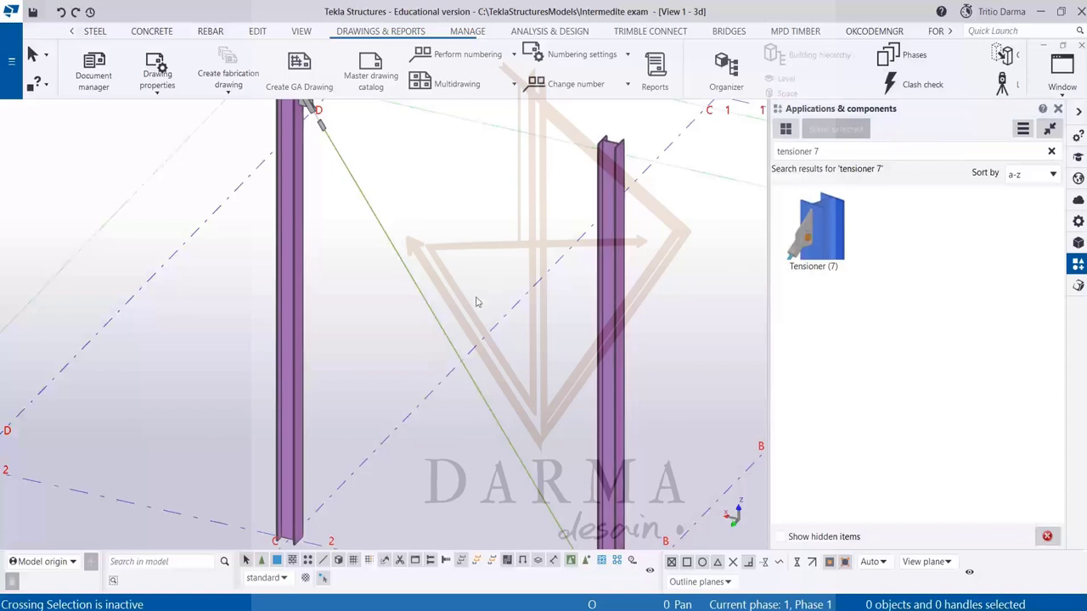
scroll(477, 302, down, 3)
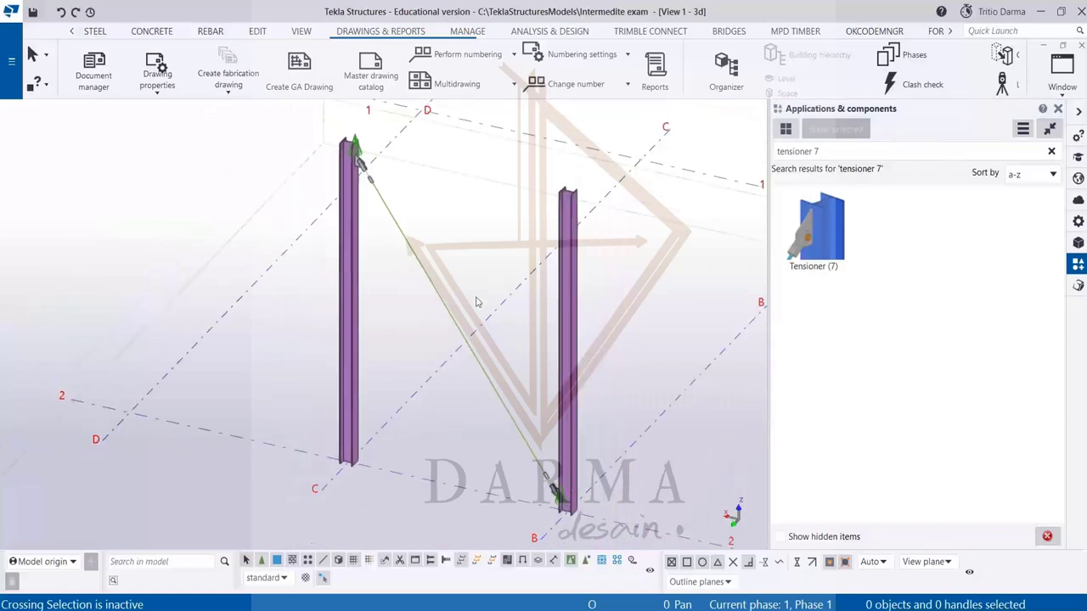